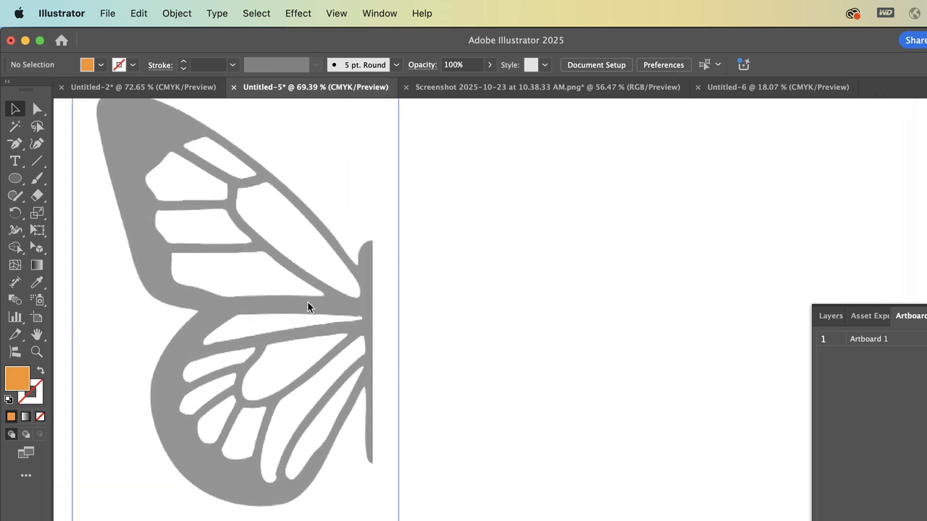
Move the half-butterfly image so it sits in the upper-left corner of the artboard
scroll(308, 307, down, 2)
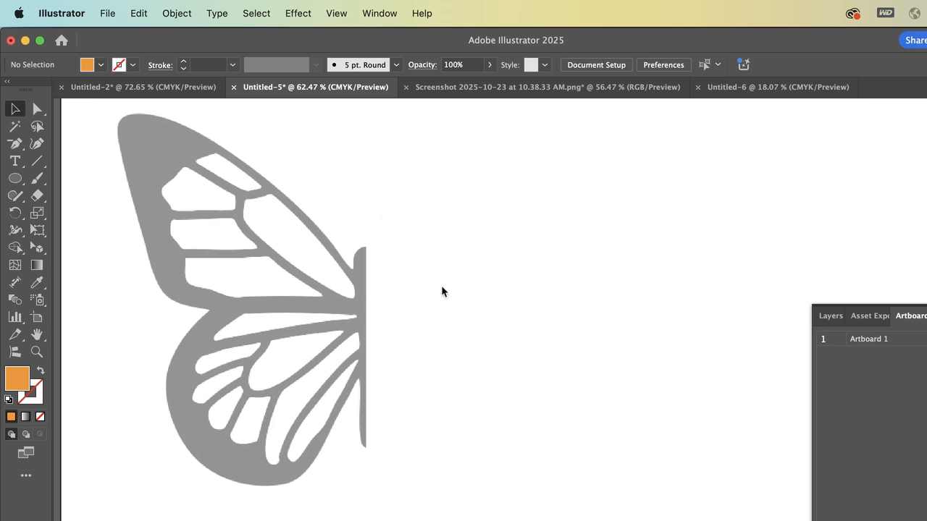
scroll(441, 285, down, 3)
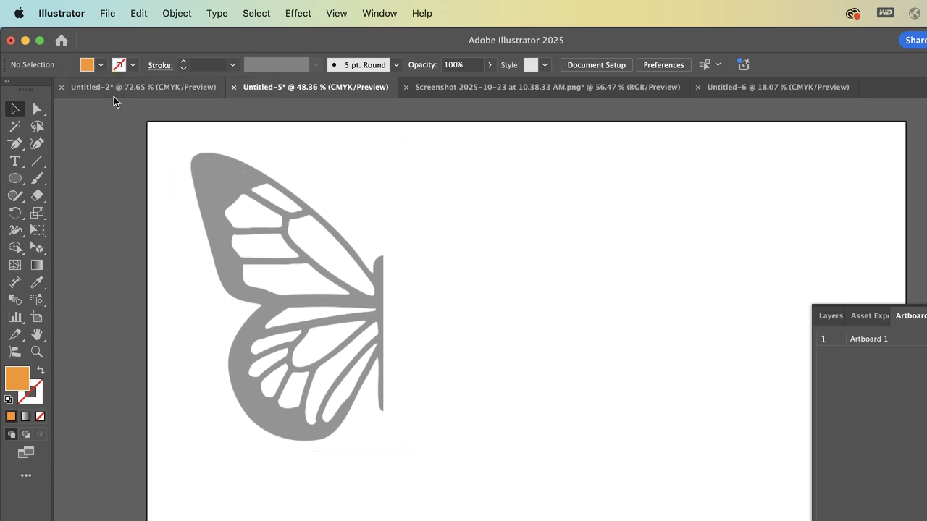
click(100, 65)
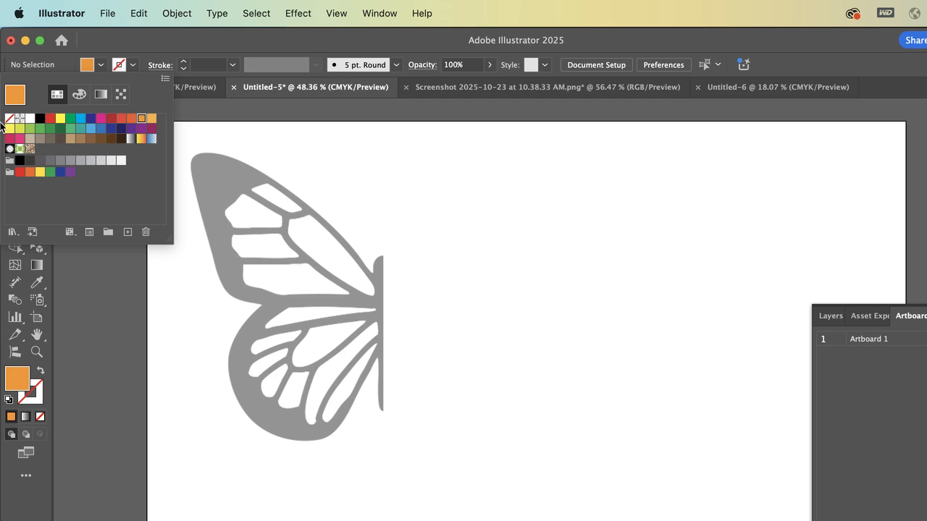
click(213, 109)
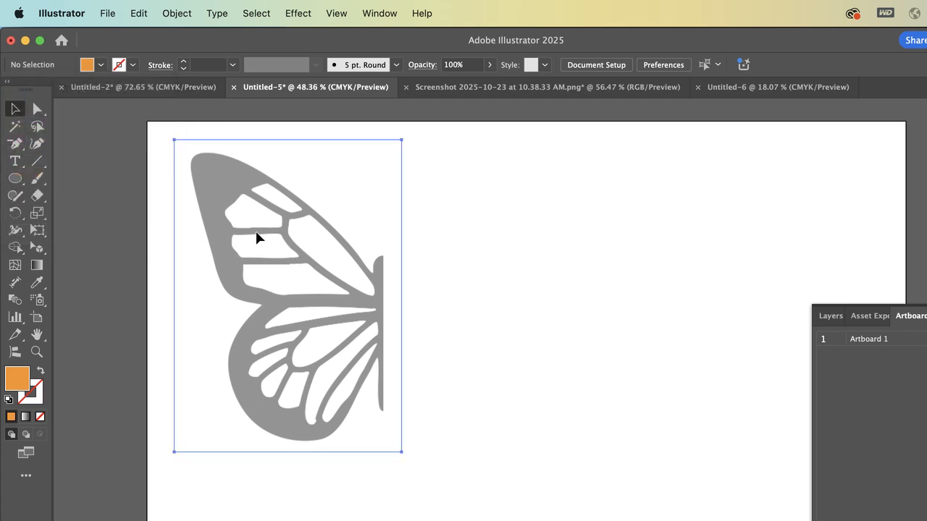
drag(257, 237, 236, 215)
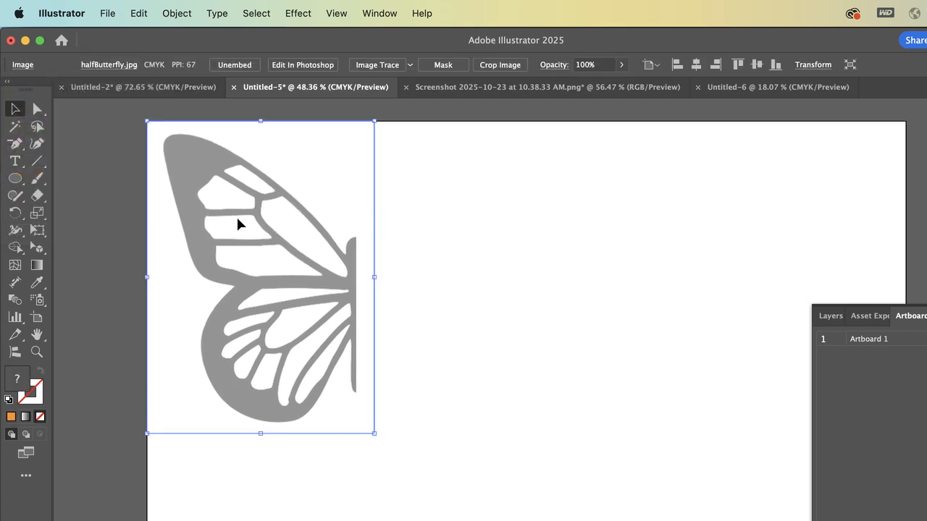
click(441, 155)
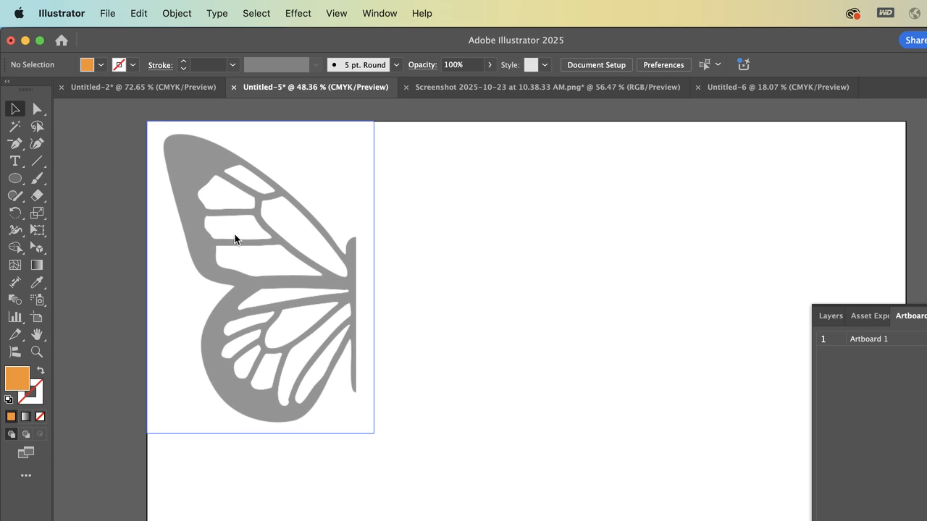
click(234, 239)
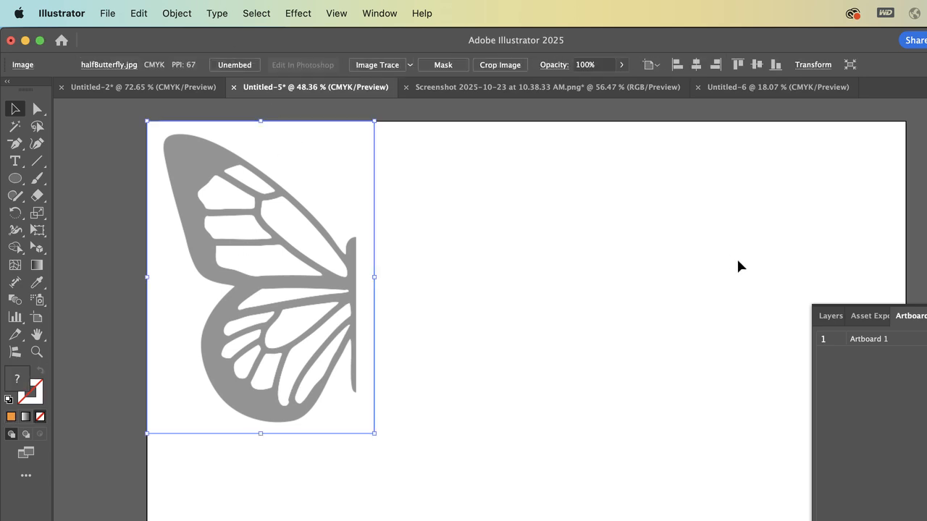
Show the document's layers and lock Layer 1, which holds the half-butterfly image
click(829, 316)
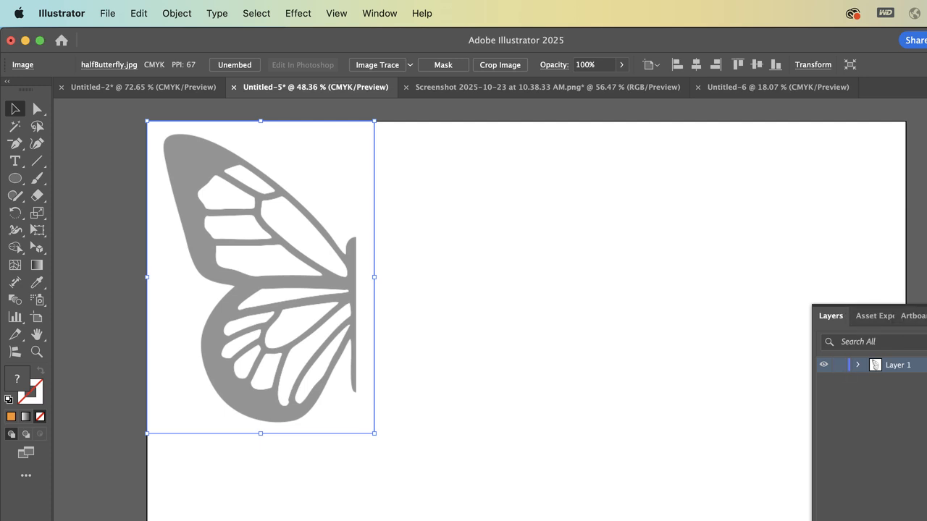
drag(924, 316, 732, 128)
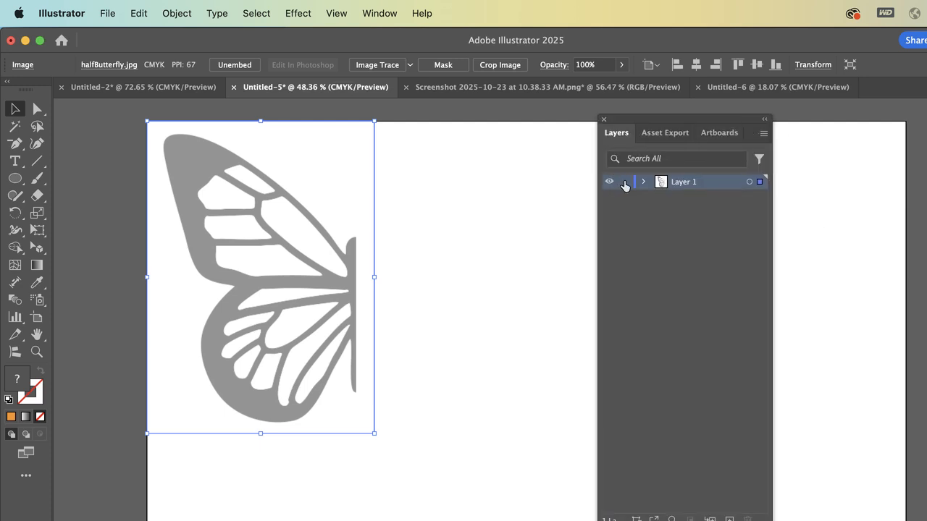
click(625, 186)
click(644, 182)
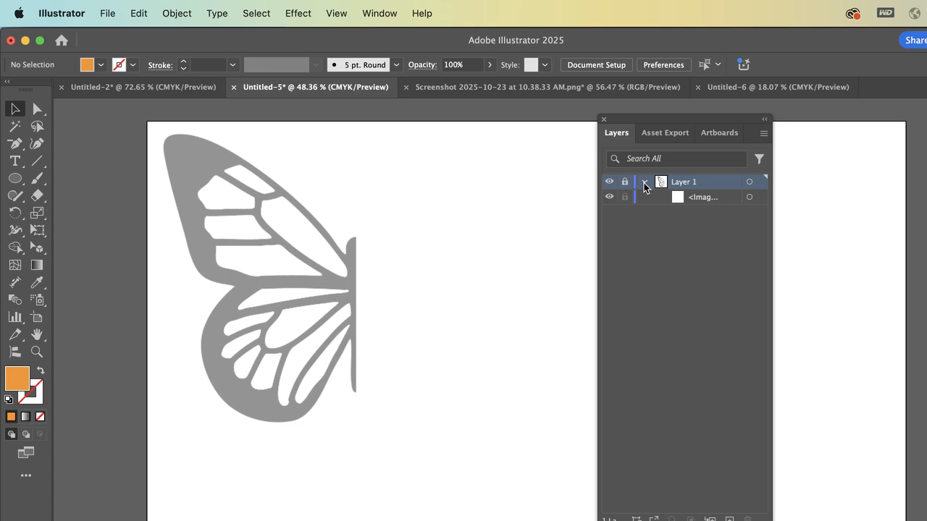
click(644, 183)
Create a new empty layer above the locked Layer 1
click(729, 518)
drag(772, 520, 769, 479)
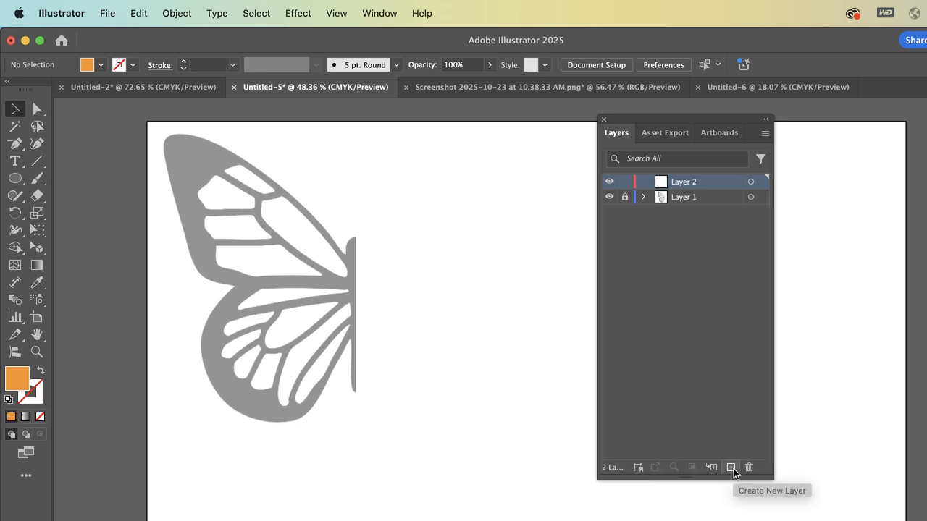
click(765, 135)
click(765, 136)
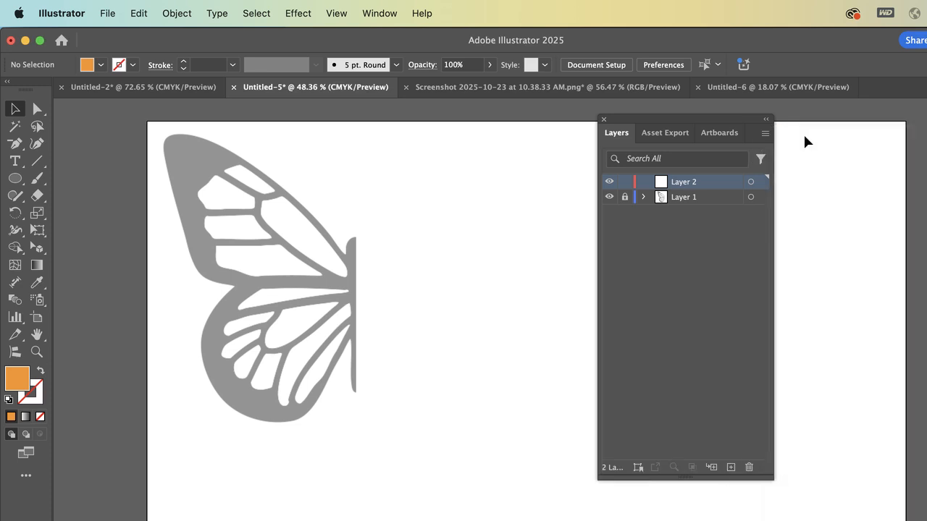
click(682, 199)
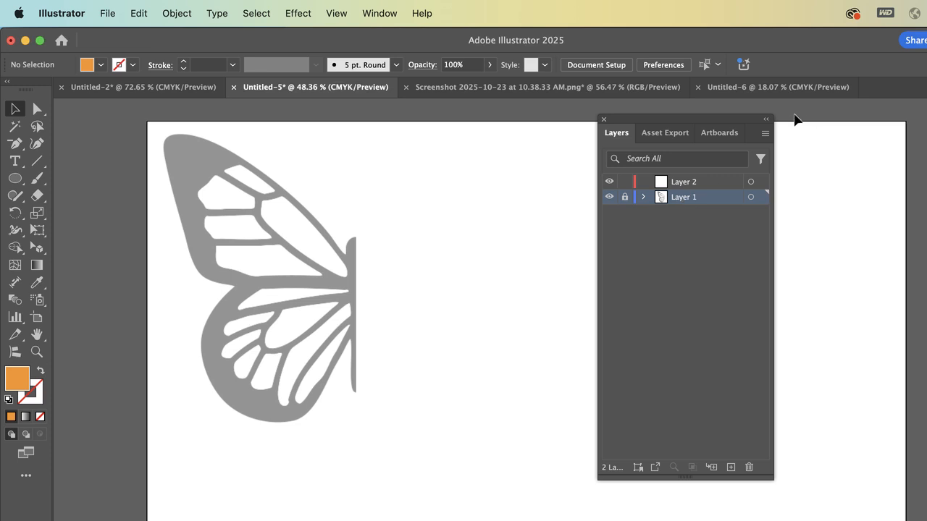
click(766, 130)
click(808, 138)
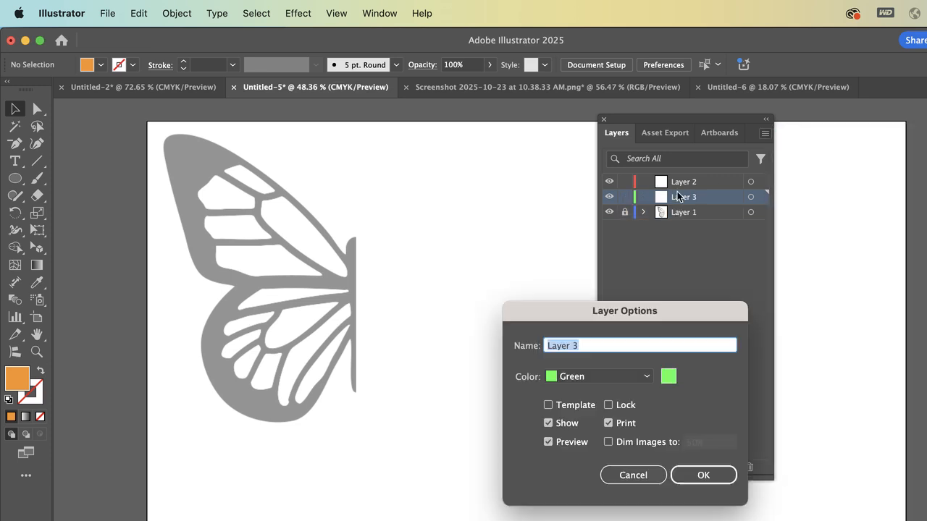
click(633, 475)
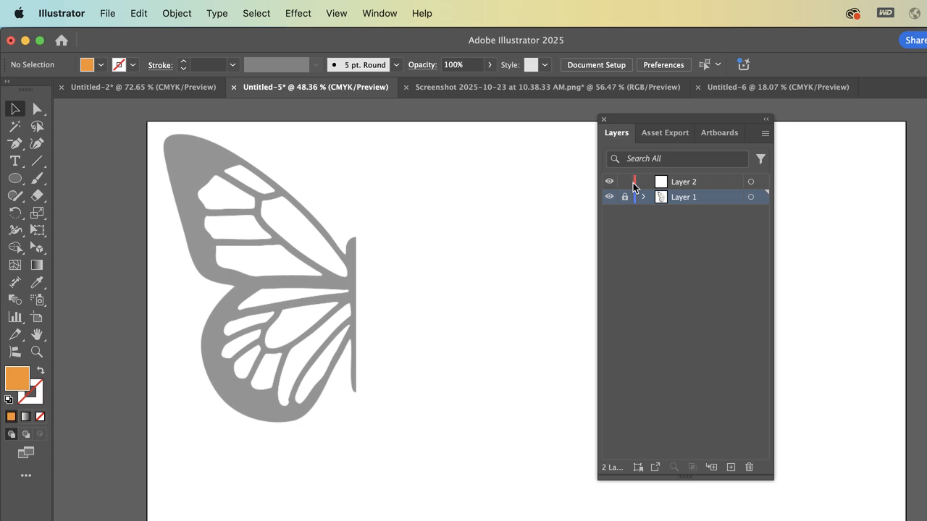
double_click(706, 185)
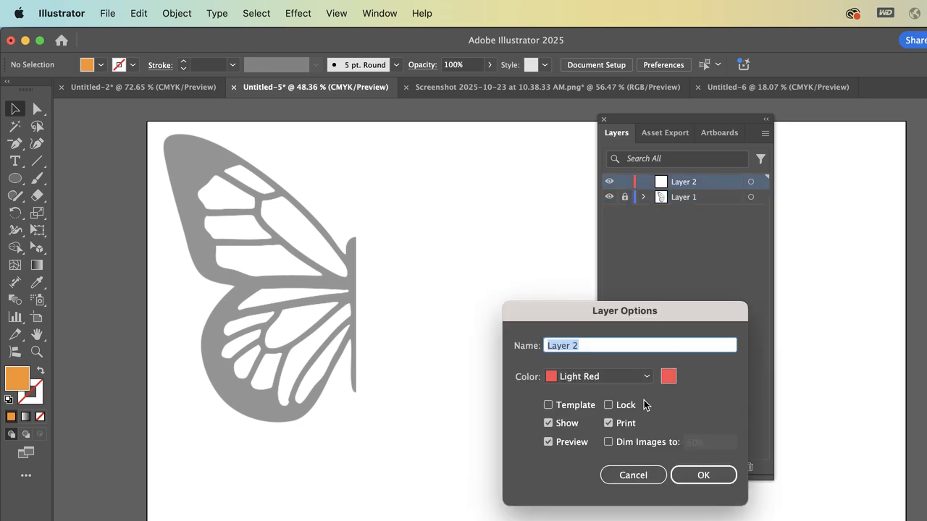
click(692, 479)
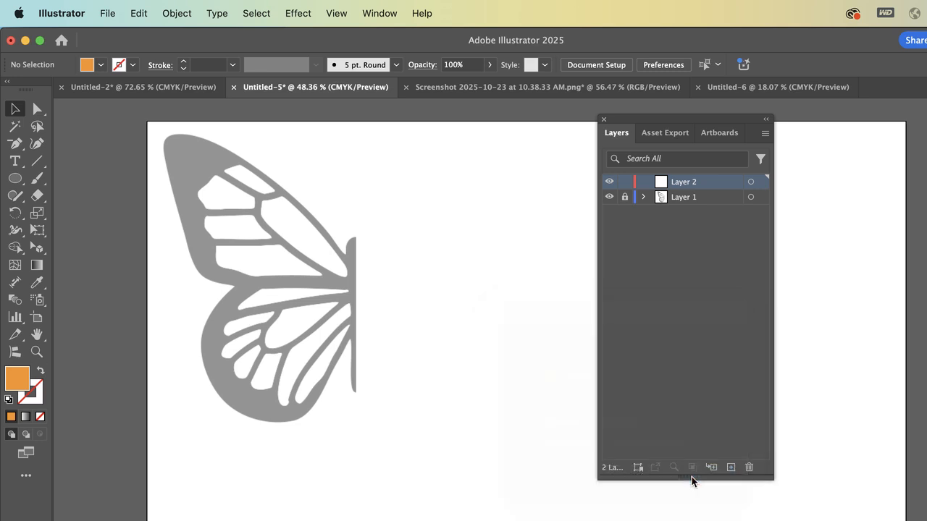
Unlock Layer 1 and reduce the opacity of its half-butterfly image to 59%
scroll(416, 330, up, 3)
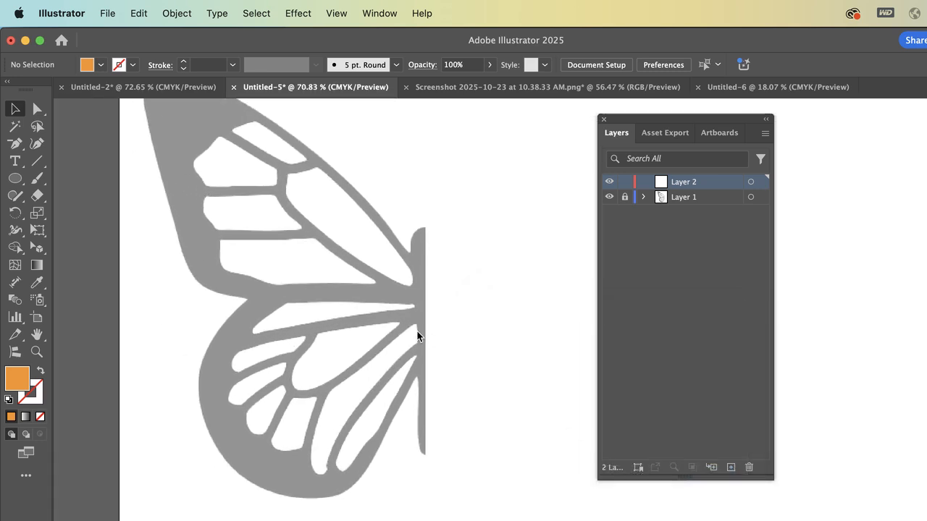
scroll(416, 331, left, 2)
scroll(417, 331, right, 1)
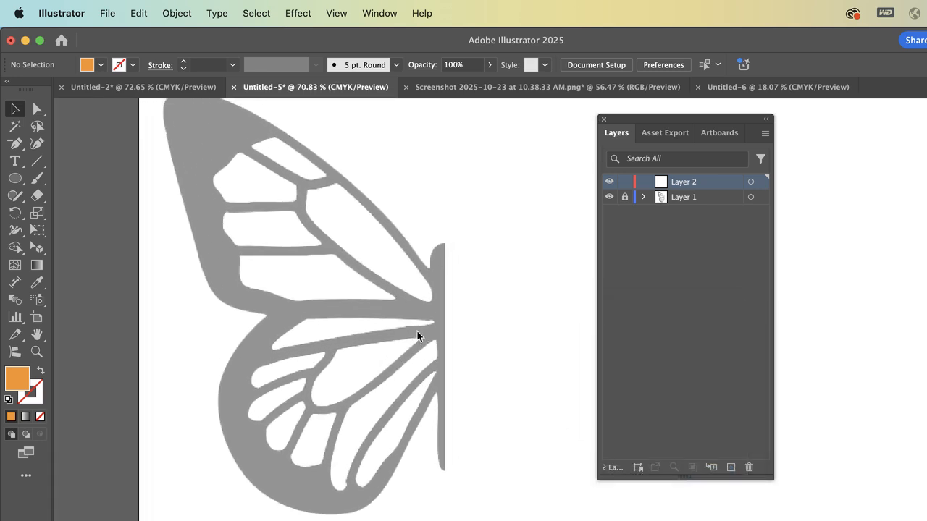
scroll(417, 331, down, 2)
scroll(417, 331, up, 1)
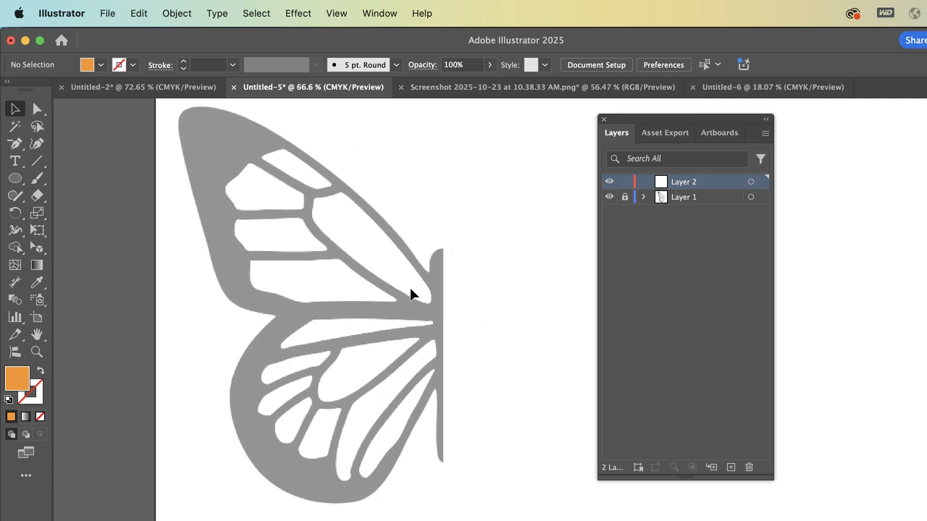
click(646, 196)
click(624, 197)
click(740, 210)
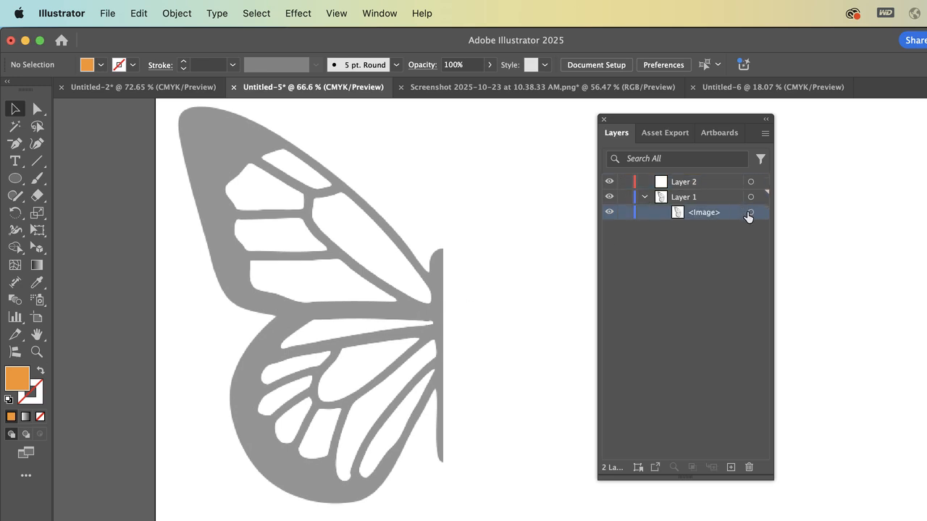
click(750, 212)
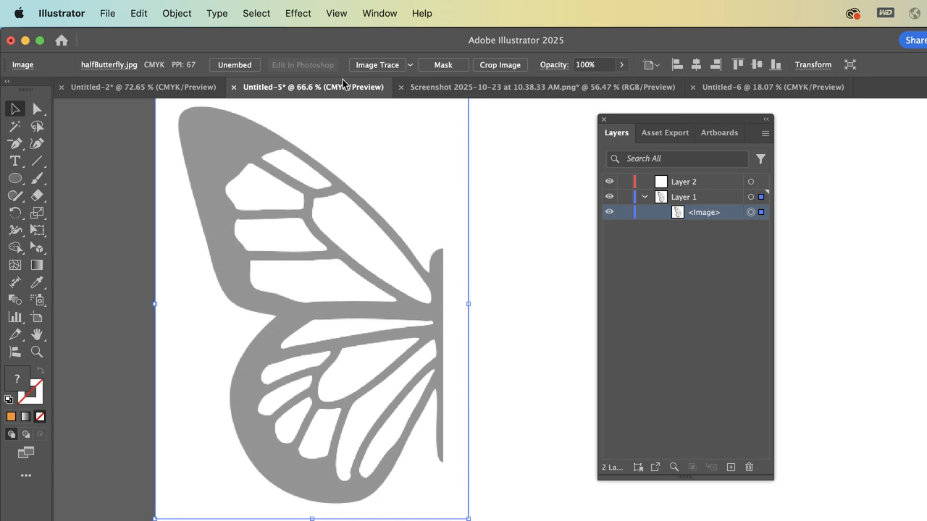
click(376, 9)
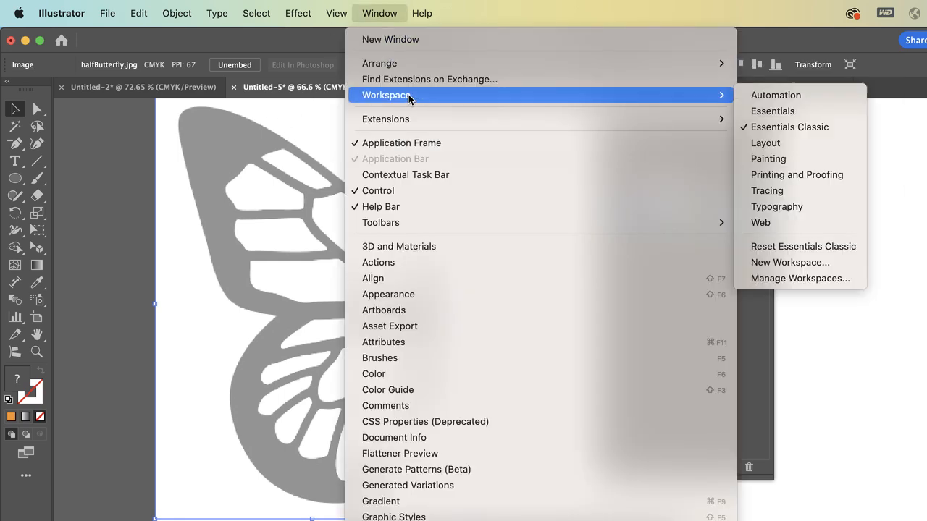
click(384, 7)
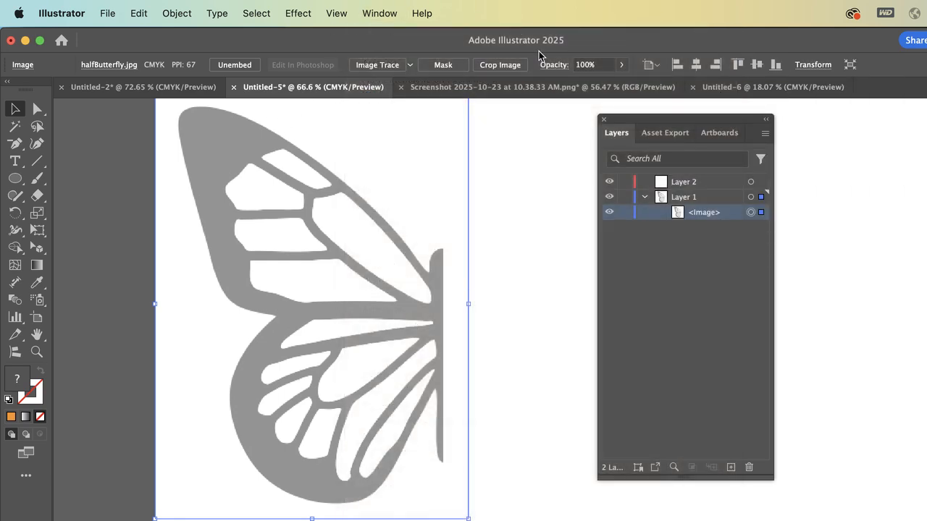
click(622, 65)
drag(620, 83, 597, 82)
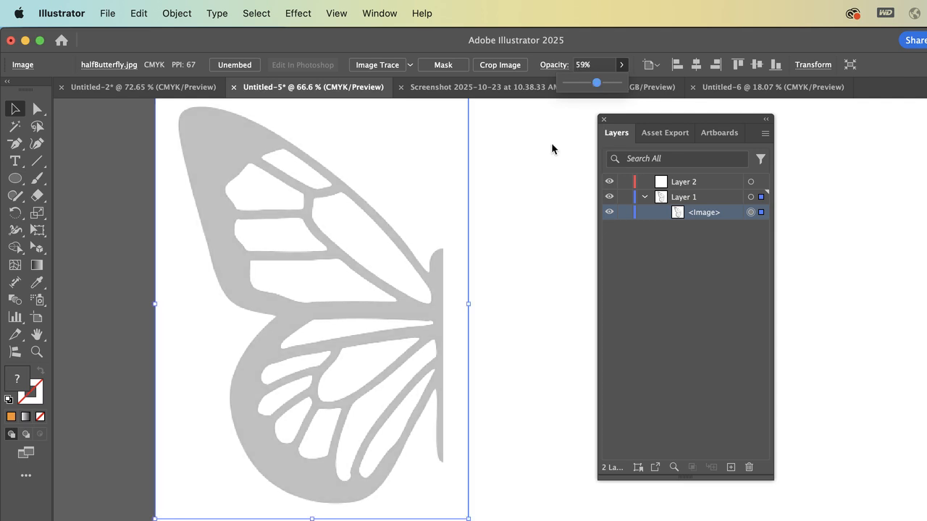
Lock the image inside Layer 1 and make Layer 2 the active layer
click(624, 212)
click(644, 197)
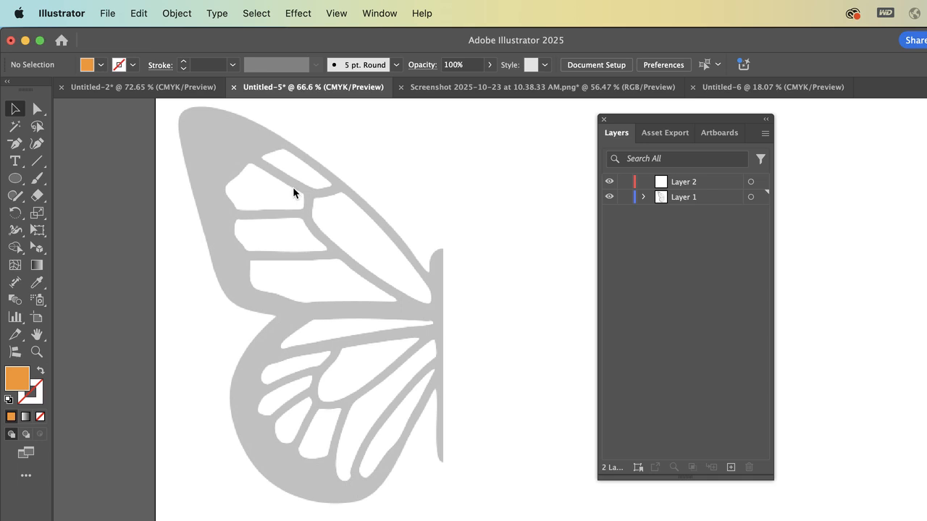
click(679, 184)
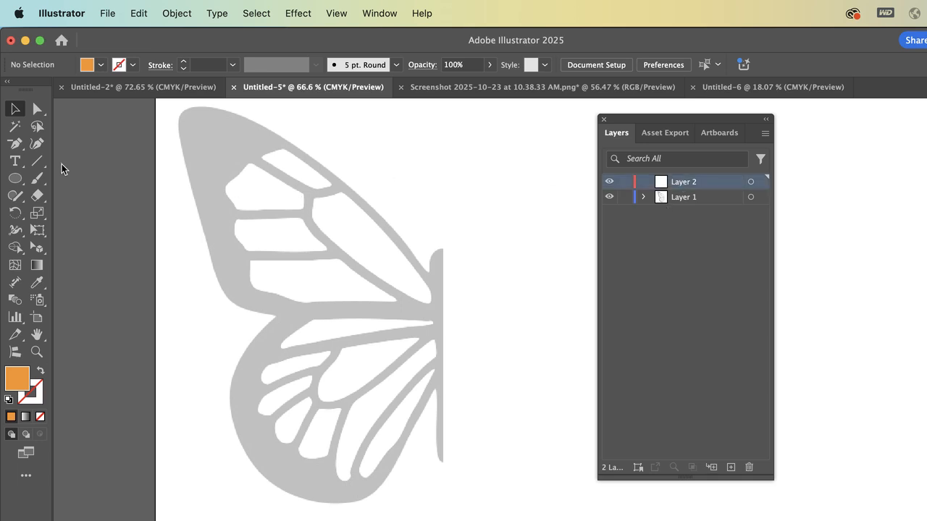
Examine the Pen tool with its anchor point variants and the list of available workspaces
click(11, 143)
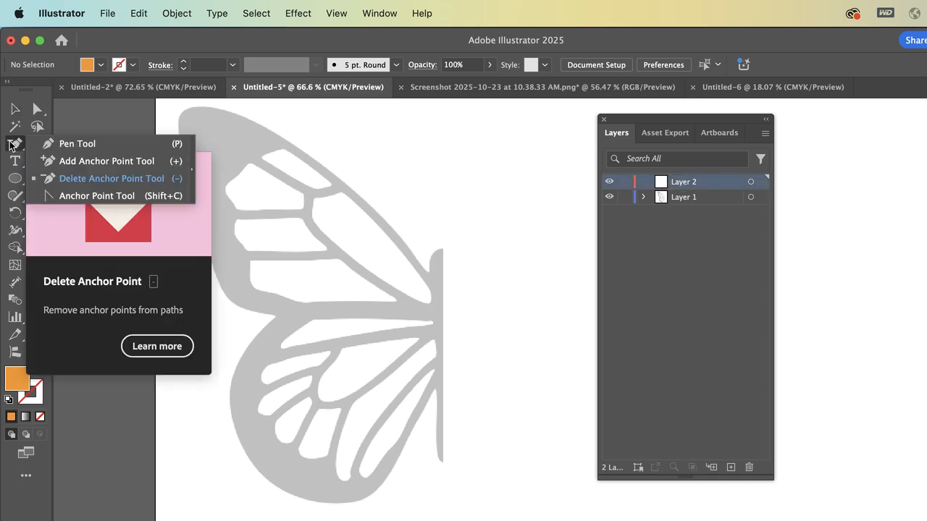
click(65, 146)
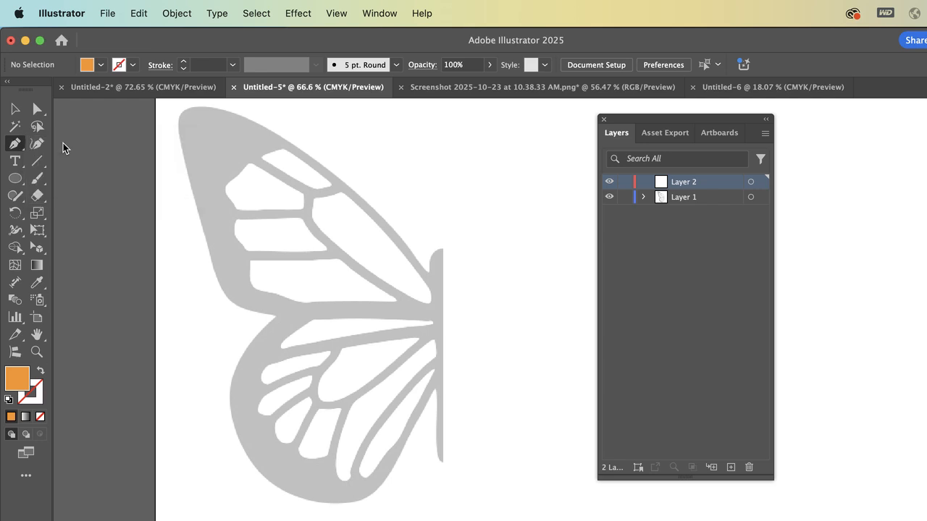
click(16, 148)
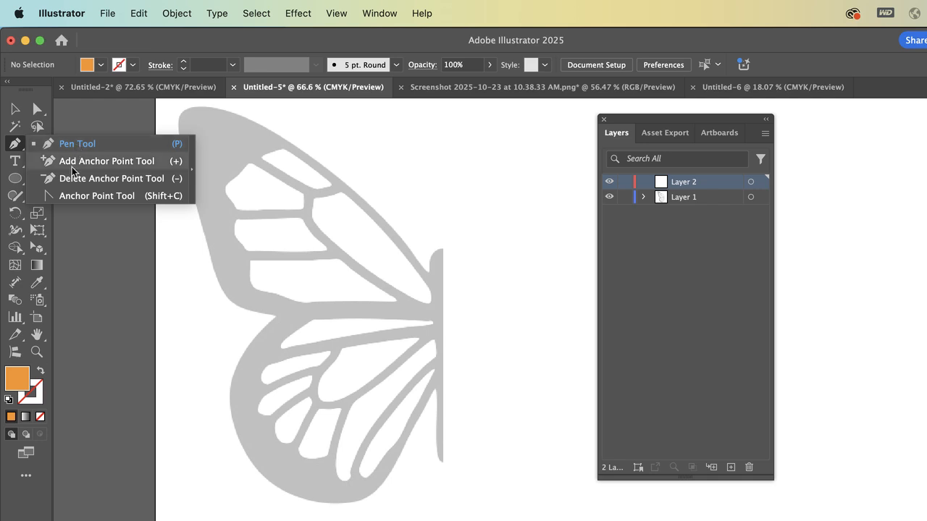
click(380, 10)
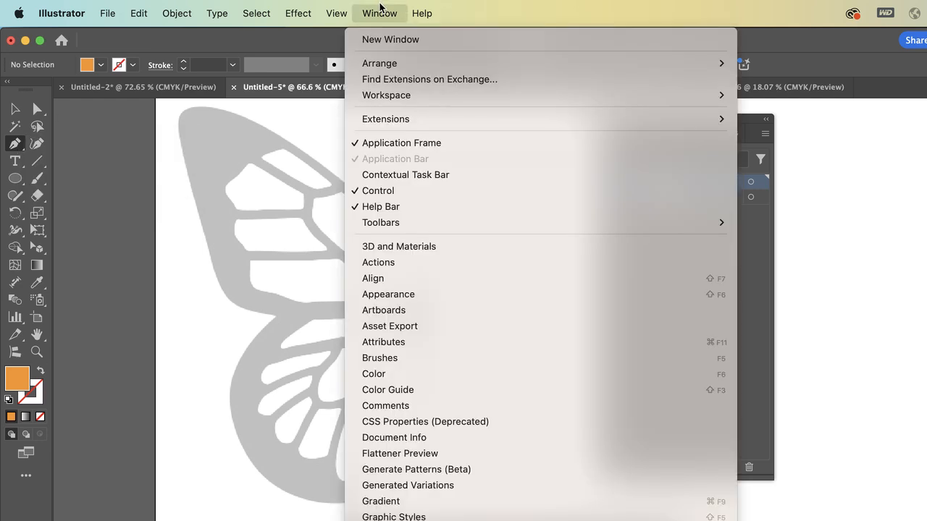
mouse_move(717, 95)
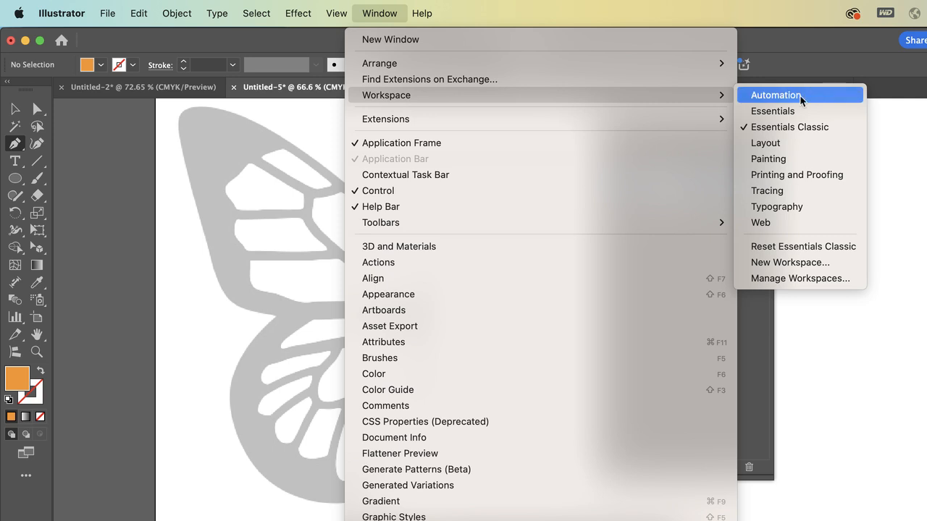
click(782, 94)
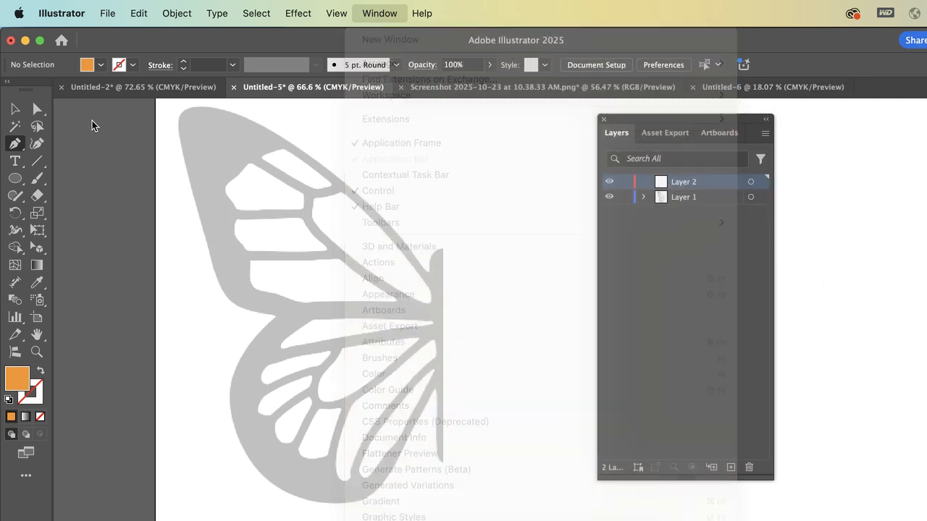
click(15, 144)
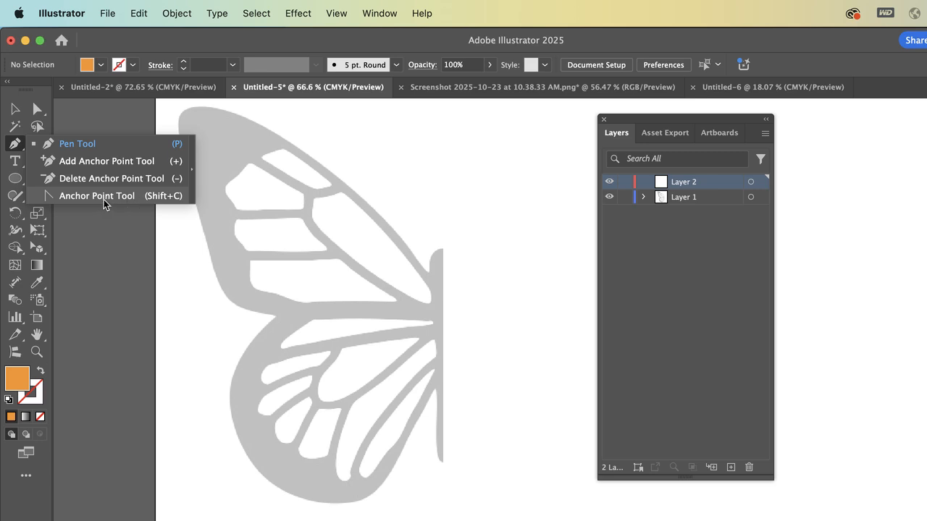
click(17, 107)
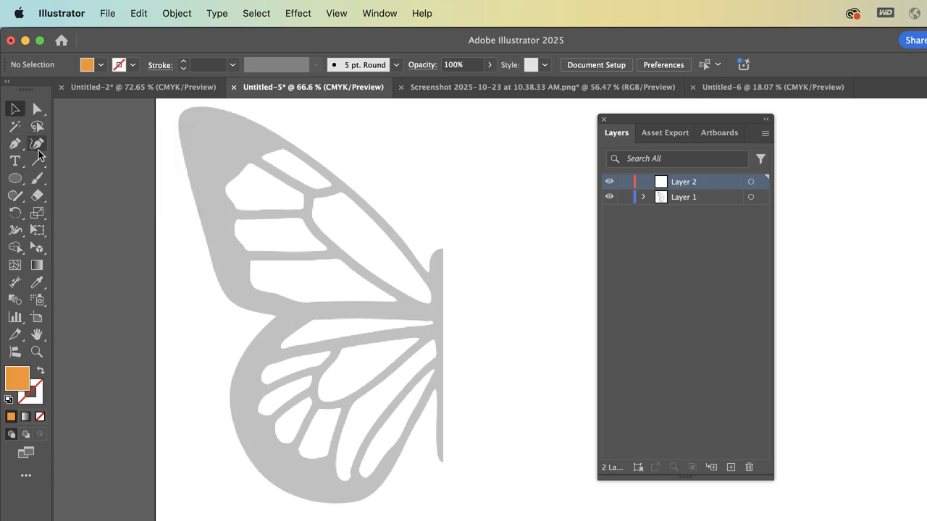
Start a Pen tool path at the upper wing's base and add a curved anchor on its outer edge at about X 225, Y 117 pt
click(15, 147)
scroll(344, 168, up, 5)
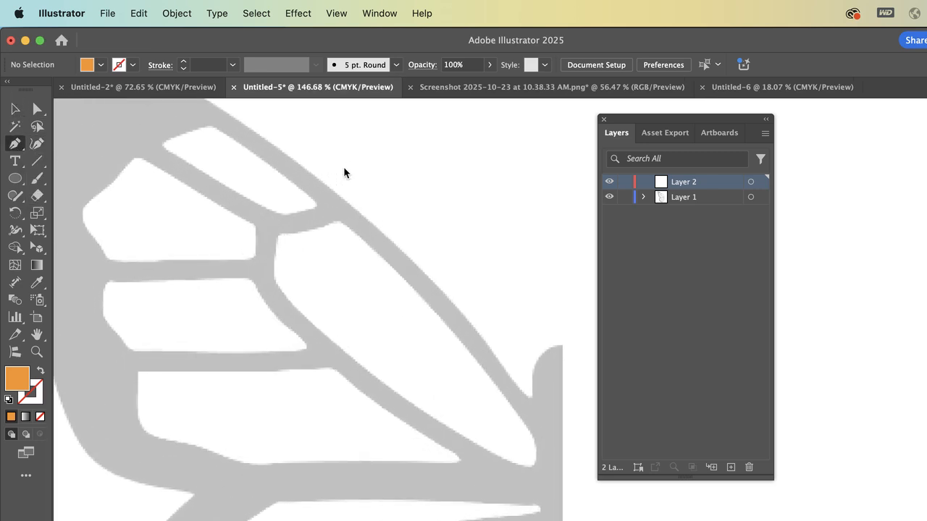
scroll(343, 168, right, 2)
scroll(343, 168, left, 1)
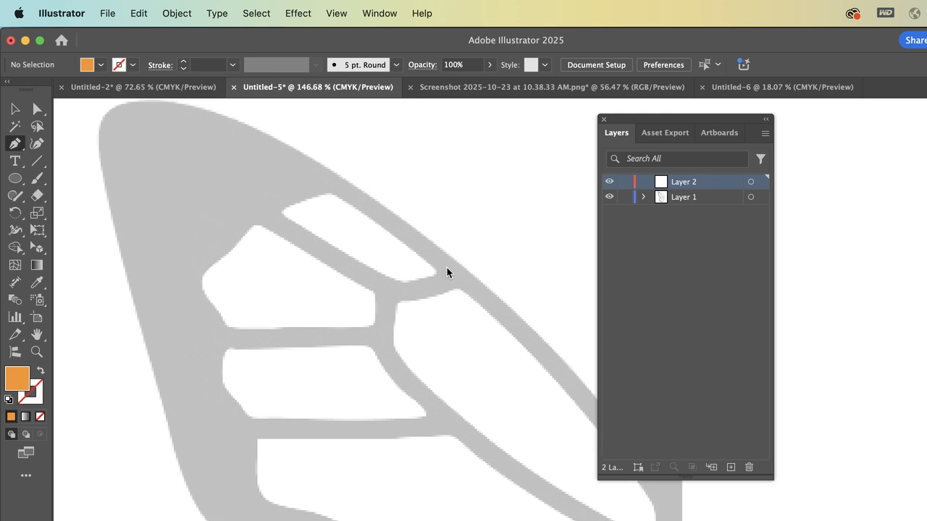
scroll(447, 273, right, 3)
scroll(446, 272, down, 1)
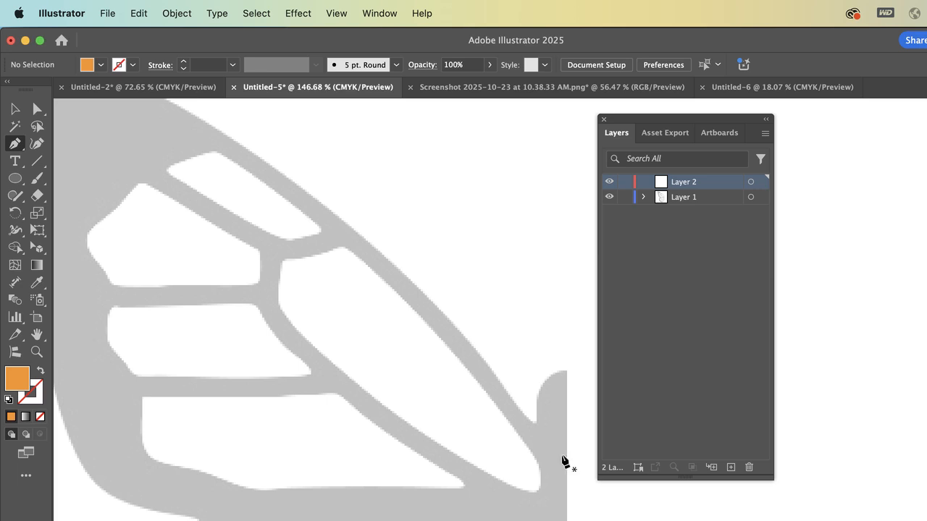
scroll(386, 419, down, 2)
scroll(386, 418, left, 1)
scroll(386, 418, up, 2)
scroll(386, 419, right, 1)
scroll(386, 419, down, 1)
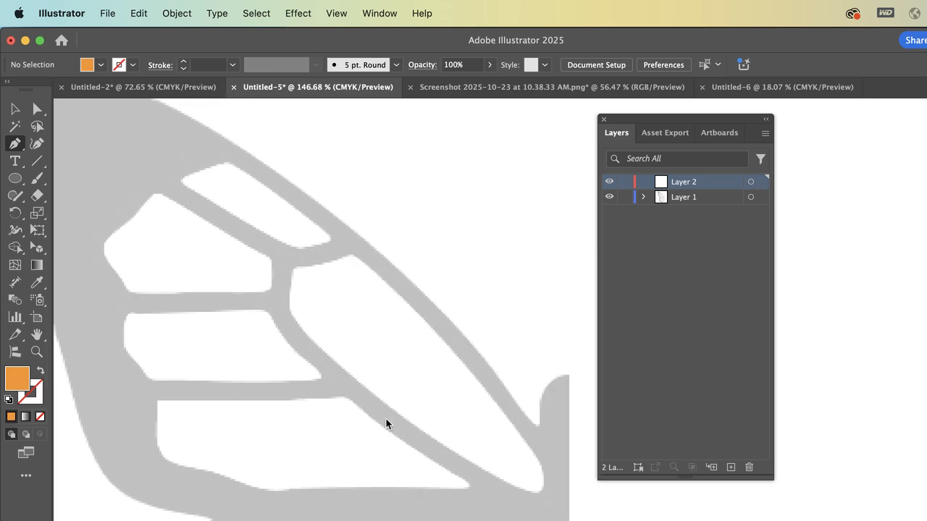
scroll(386, 418, down, 3)
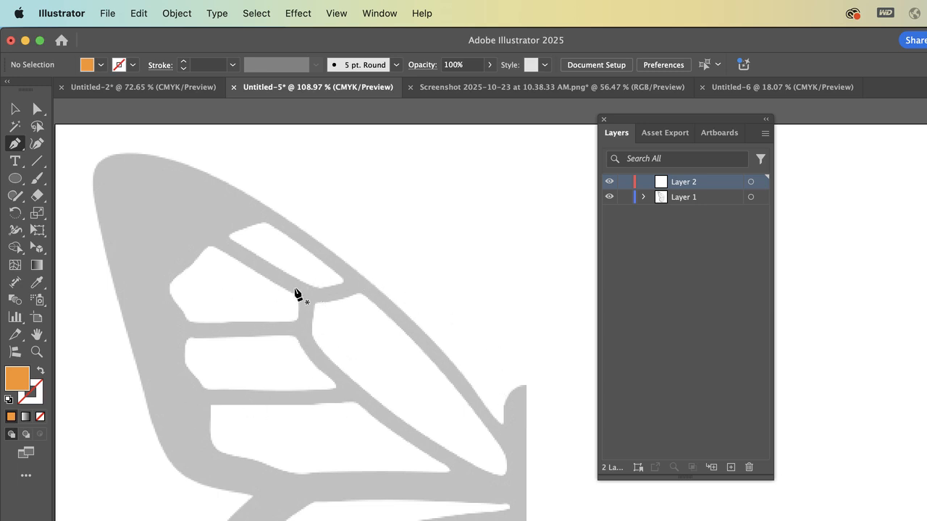
click(508, 444)
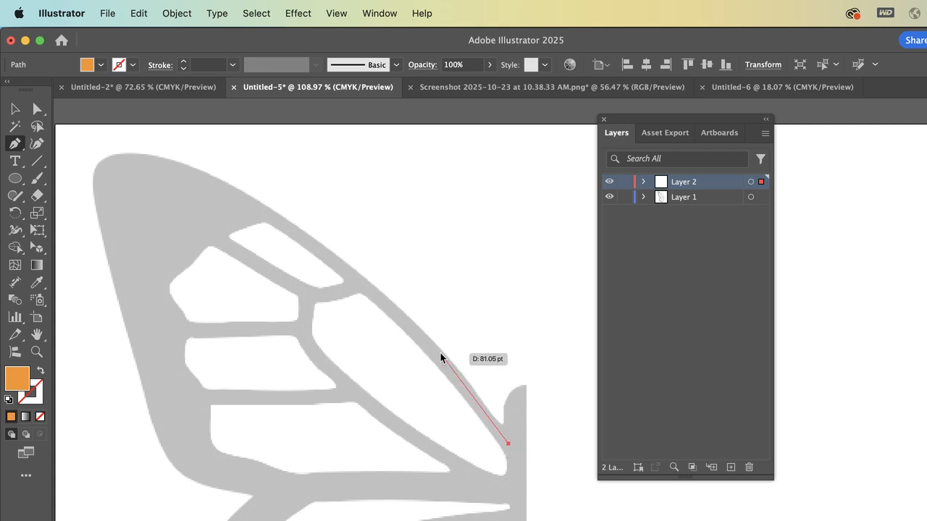
click(370, 288)
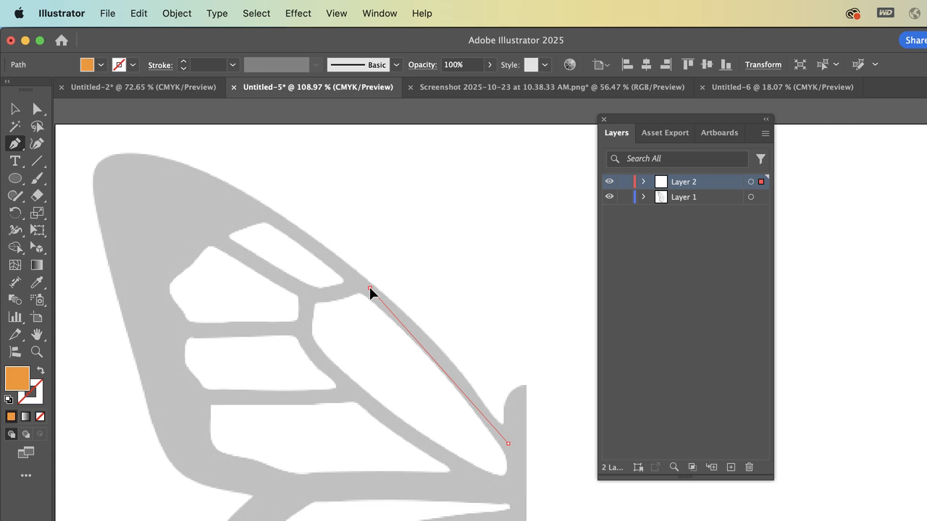
drag(369, 287, 321, 249)
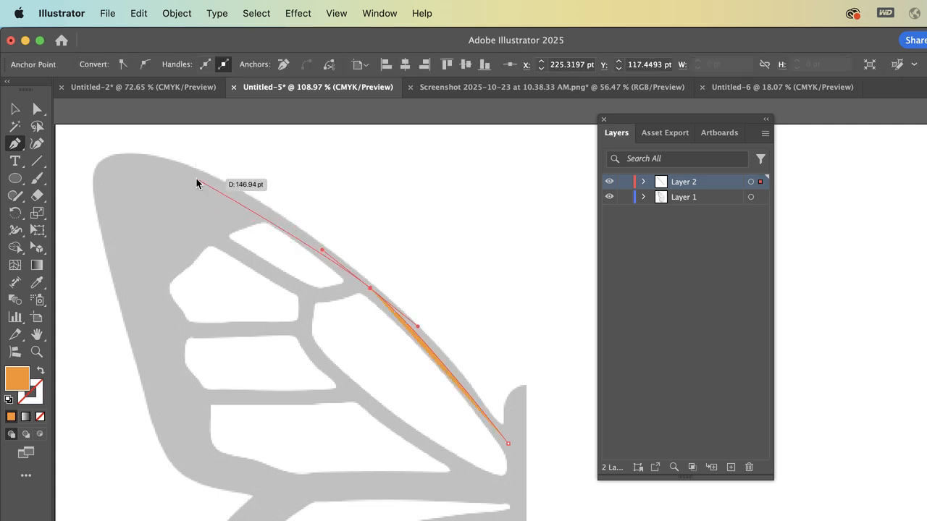
Extend the path with corner anchors at the wing tip, about X 34, Y 28 pt, and down the outer side at about X 55, Y 160 pt
scroll(204, 177, left, 2)
scroll(204, 178, up, 1)
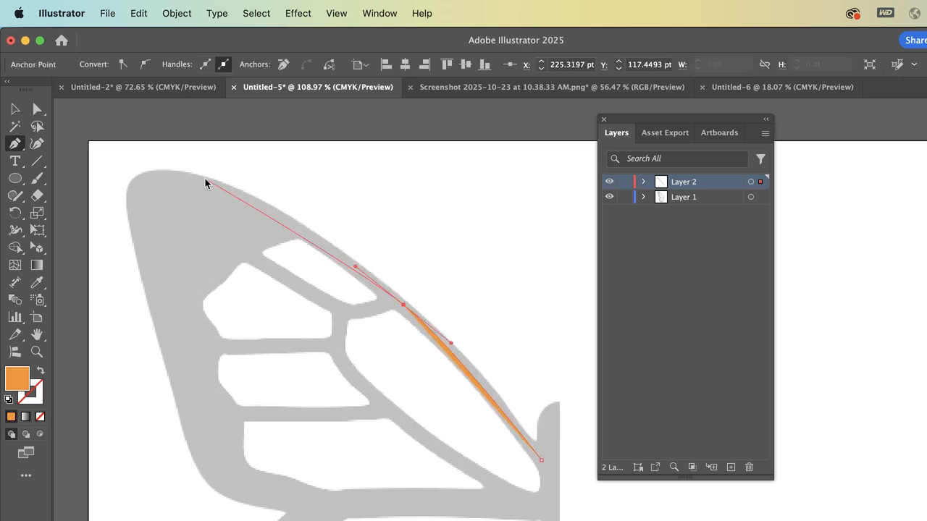
click(135, 178)
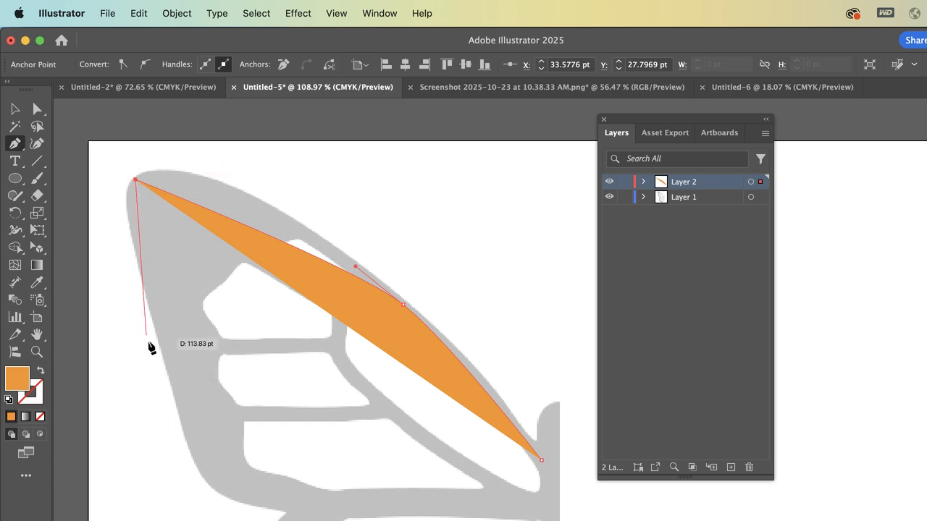
click(166, 365)
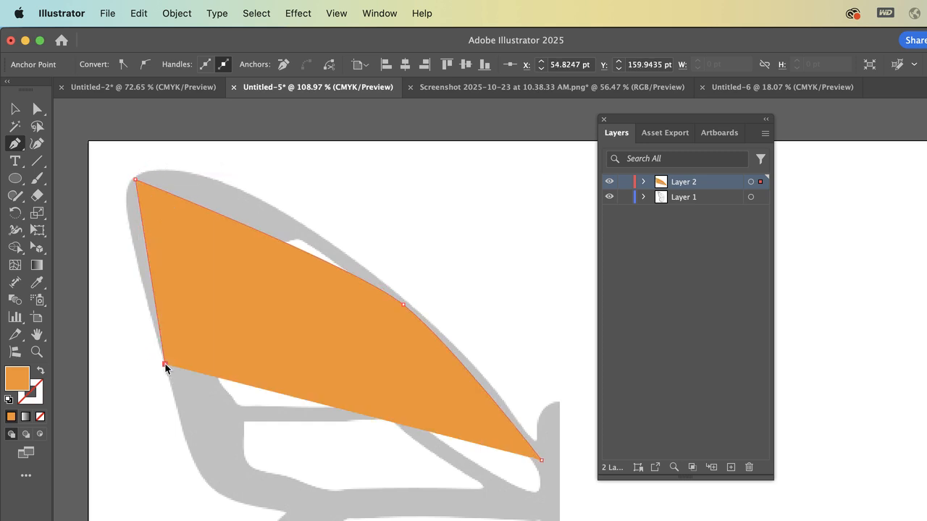
Remove the fill from the wing path and give it an orange 2 pt stroke
key(v)
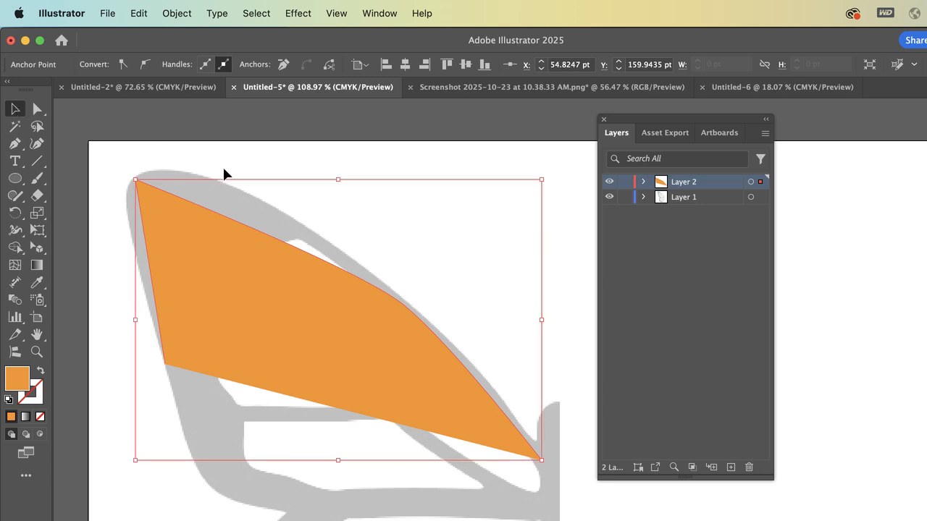
click(251, 246)
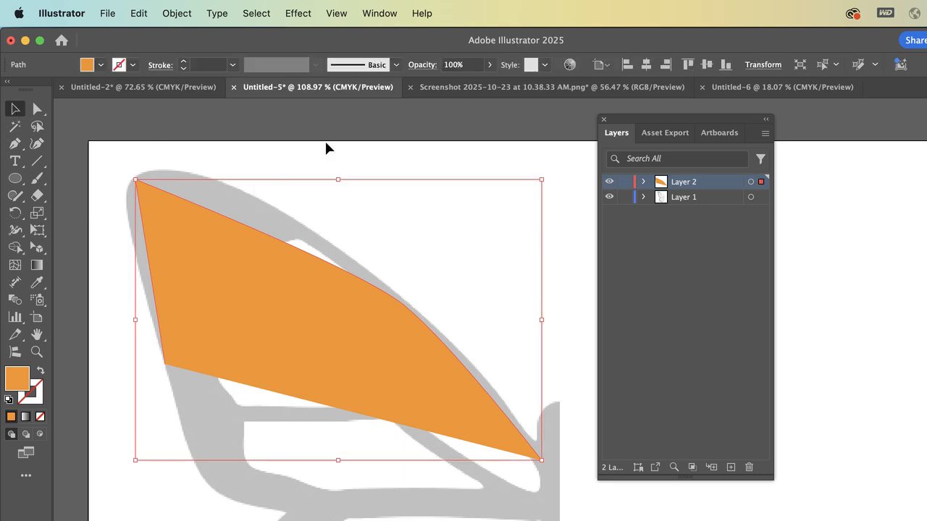
click(101, 65)
click(11, 119)
click(134, 65)
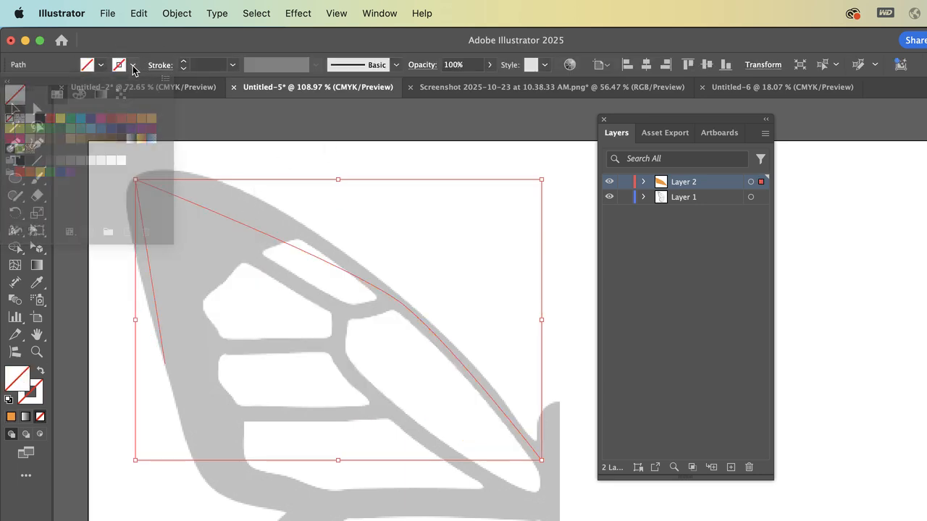
click(131, 119)
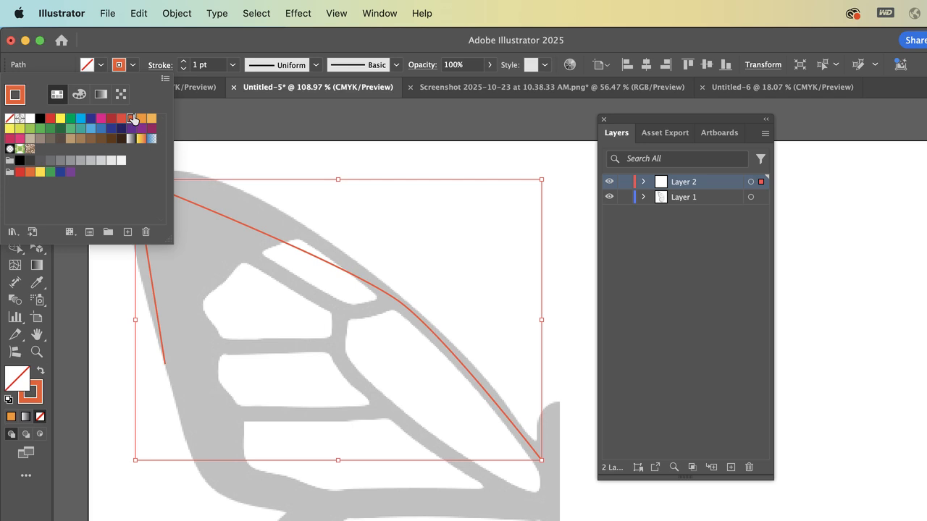
click(185, 62)
click(185, 62)
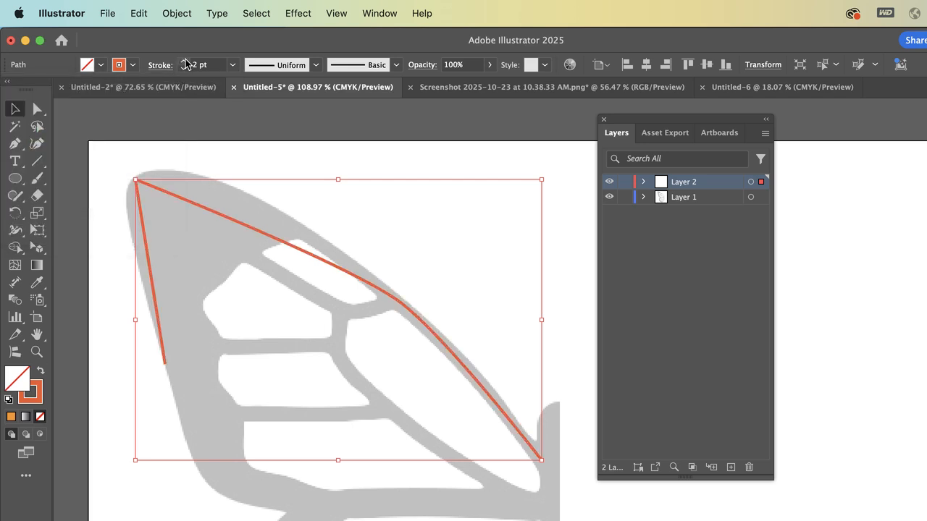
Convert the wing tip's corner anchor to a smooth point and shape its handles so the path follows the rounded tip and upper edge
scroll(235, 307, left, 2)
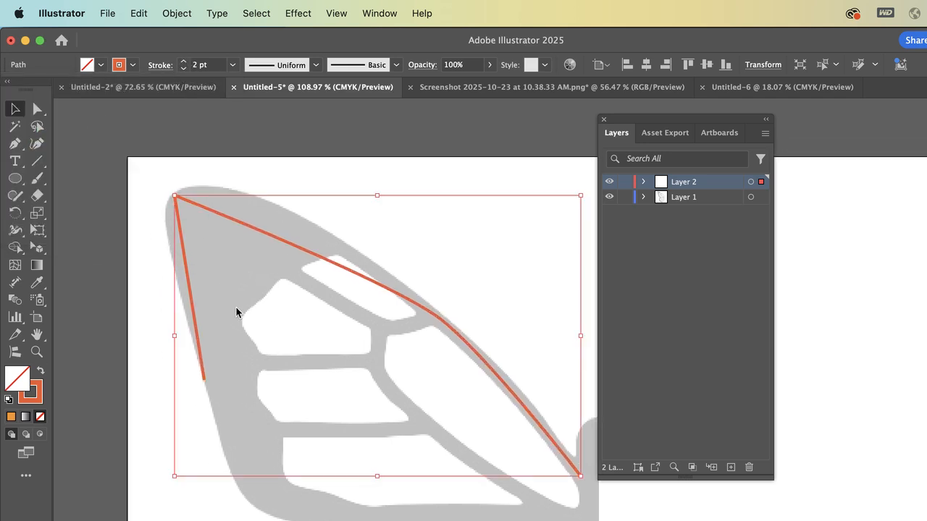
scroll(236, 307, up, 5)
scroll(238, 308, up, 2)
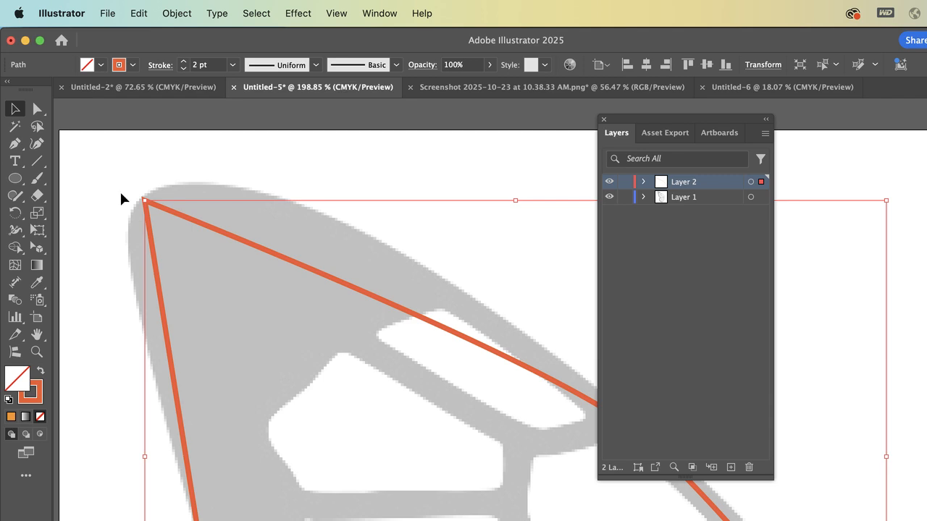
drag(20, 143, 65, 199)
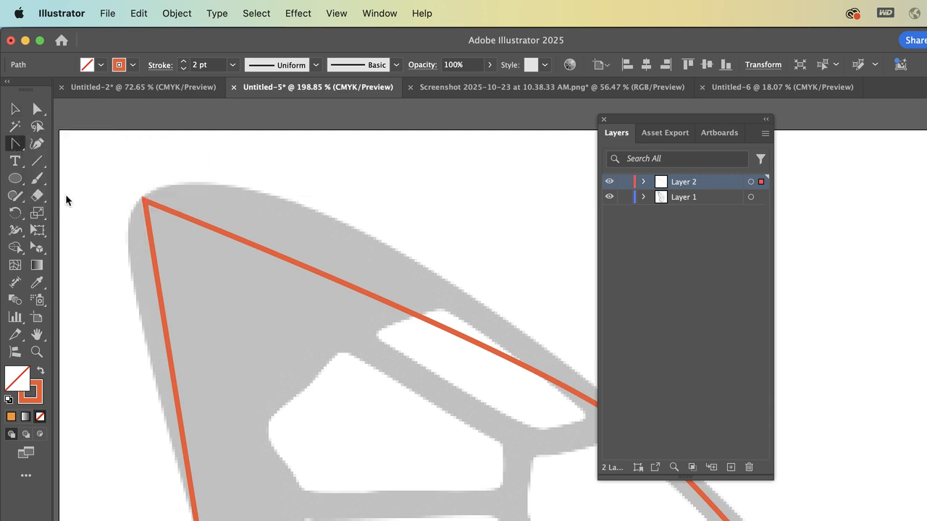
click(144, 203)
click(145, 202)
drag(145, 203, 93, 220)
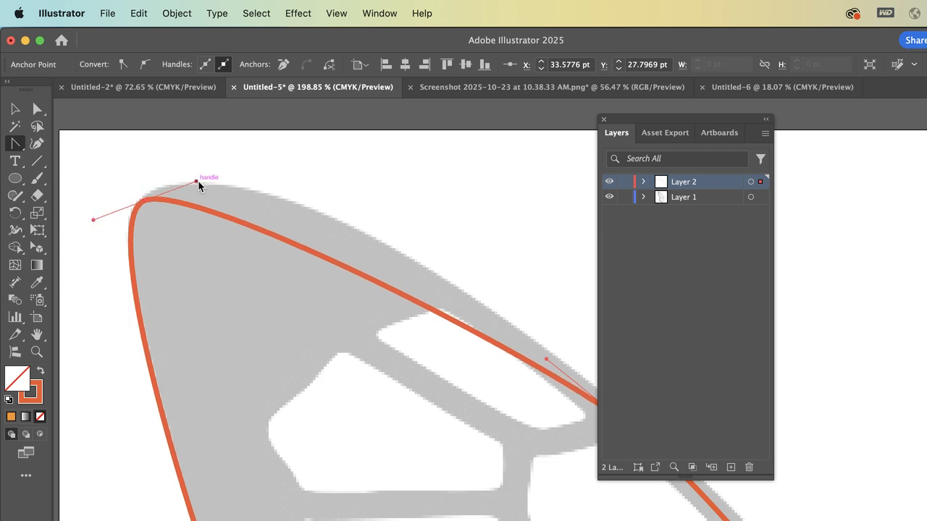
drag(198, 182, 282, 130)
scroll(264, 299, right, 5)
scroll(263, 299, down, 2)
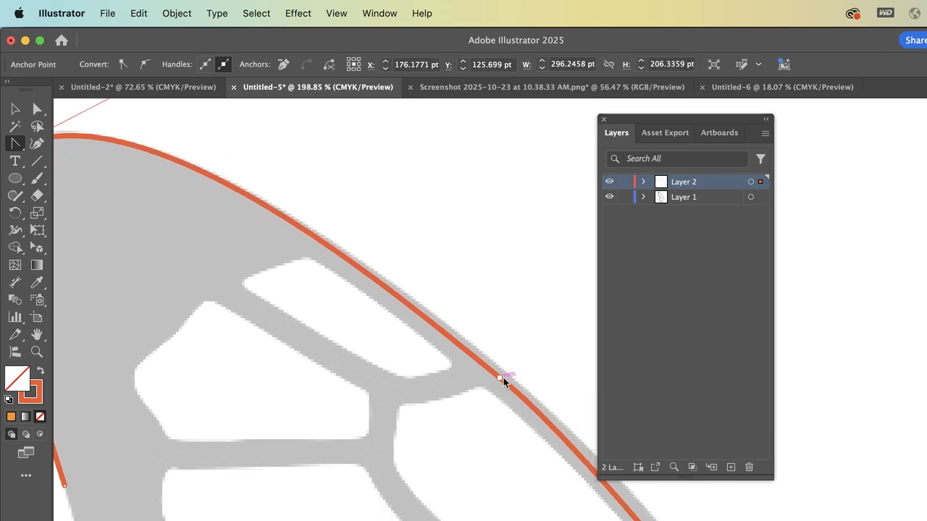
Directly select the anchor midway along the upper edge and nudge it up 3 pt onto the wing's outline
click(36, 109)
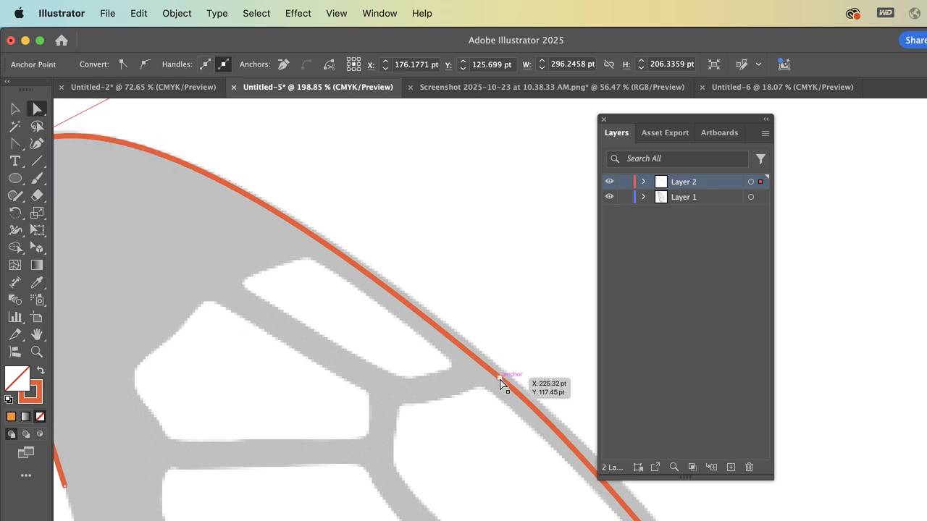
click(500, 384)
key(Up)
key(Up)
key(Up)
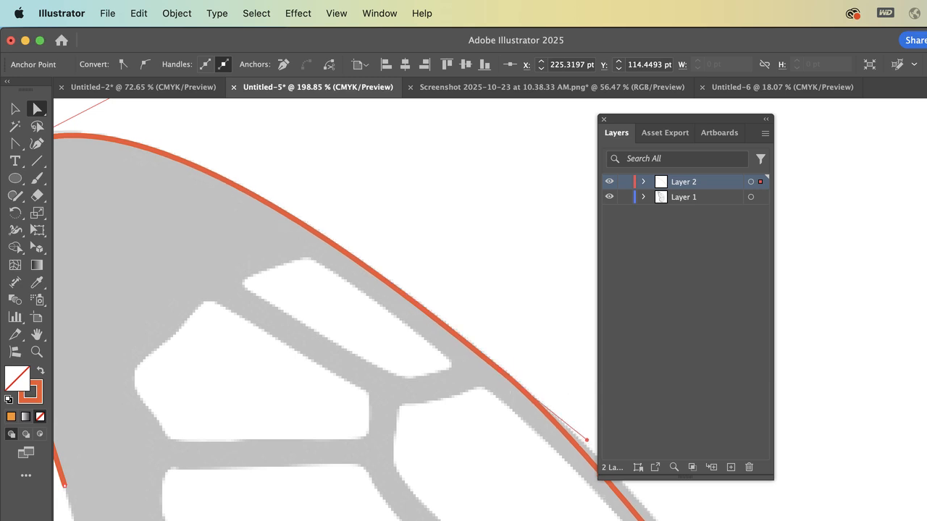
Close the Layers panel and fit the curve near the wing base by moving its end anchor to about X 319, Y 222 pt and lengthening the neighbouring handle
scroll(326, 312, down, 7)
scroll(326, 311, right, 5)
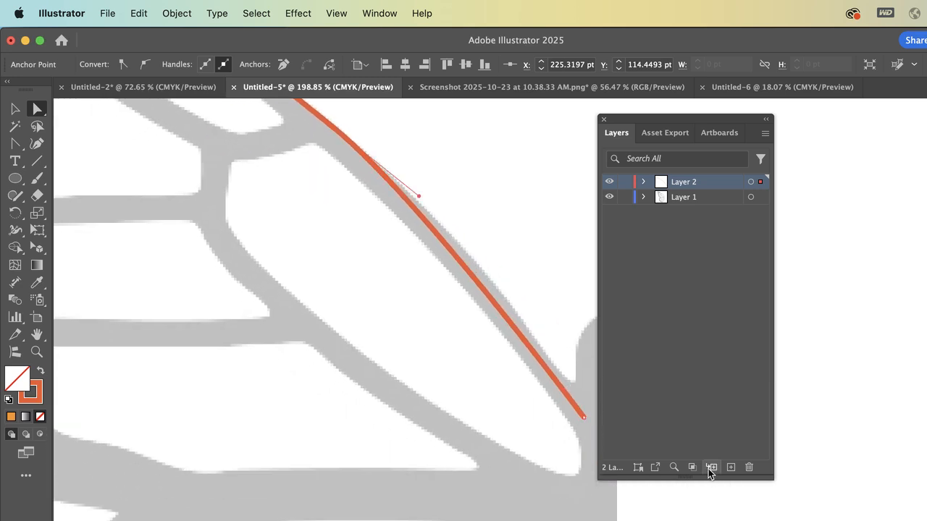
click(604, 119)
drag(584, 417, 571, 399)
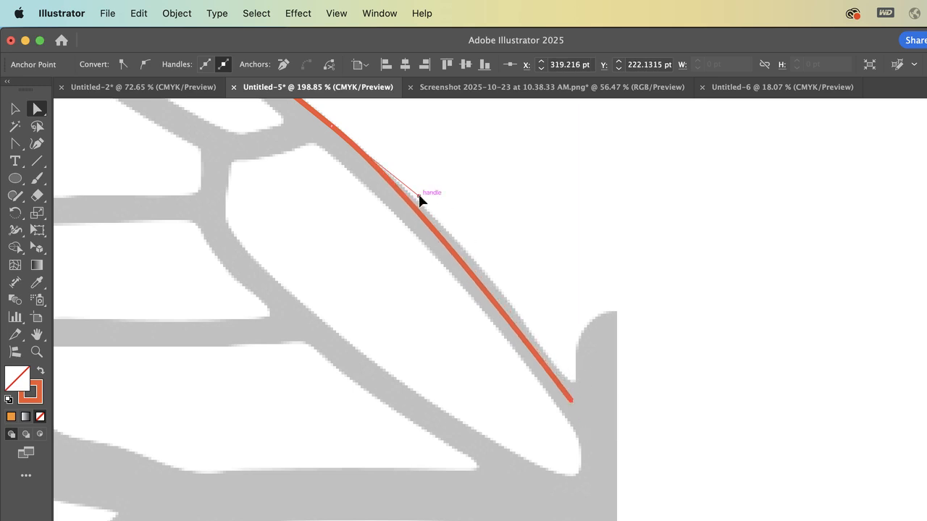
drag(419, 199, 471, 228)
scroll(524, 363, up, 2)
scroll(524, 363, left, 4)
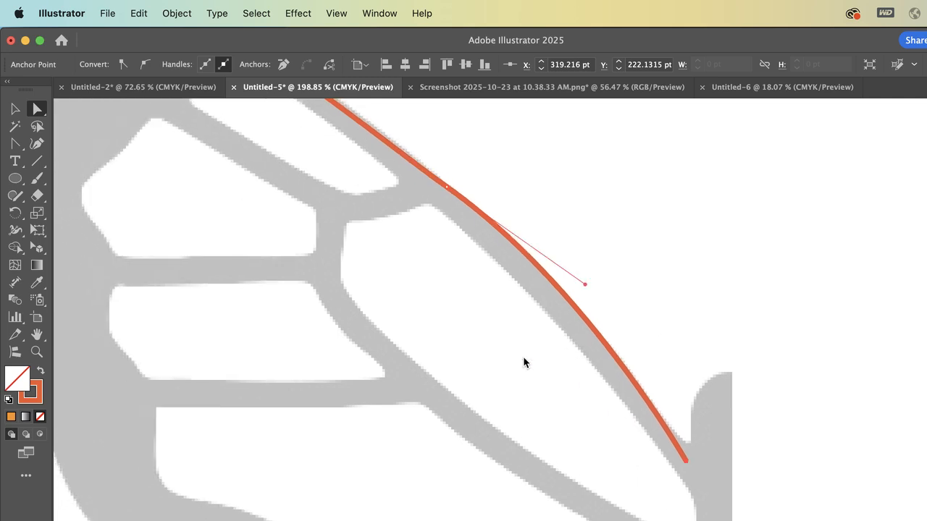
Resume the path with the Pen tool from its open outer-side end, adding a curved anchor at about X 75, Y 230 pt
scroll(523, 357, left, 8)
scroll(523, 358, up, 5)
scroll(524, 359, down, 6)
scroll(524, 359, right, 3)
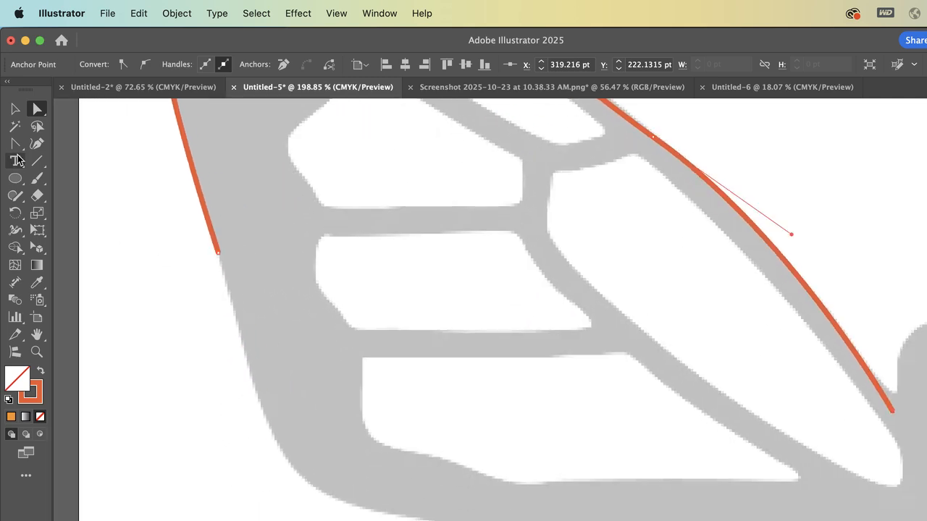
drag(15, 144, 72, 139)
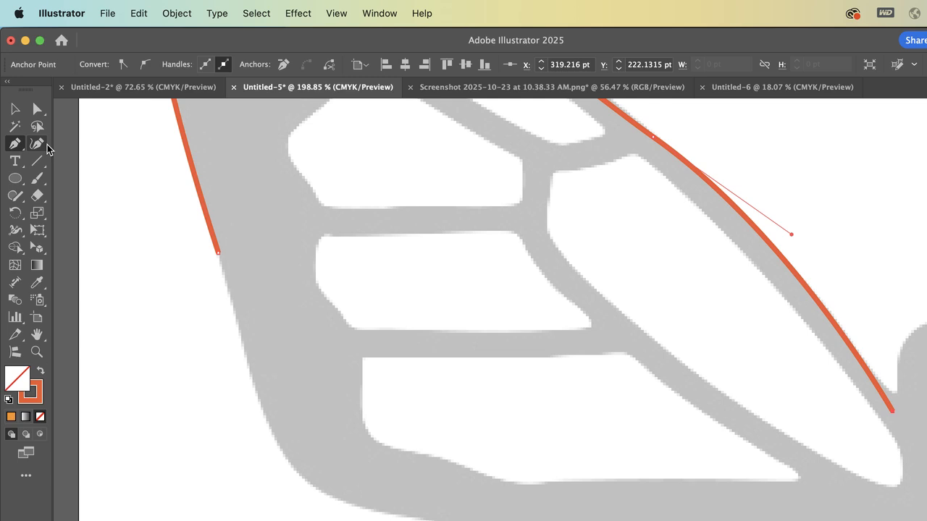
click(217, 253)
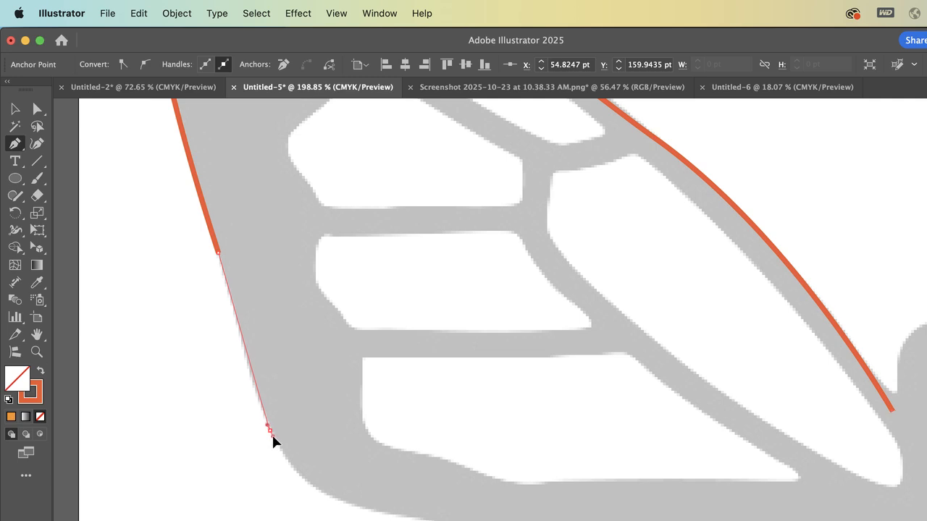
drag(270, 431, 283, 450)
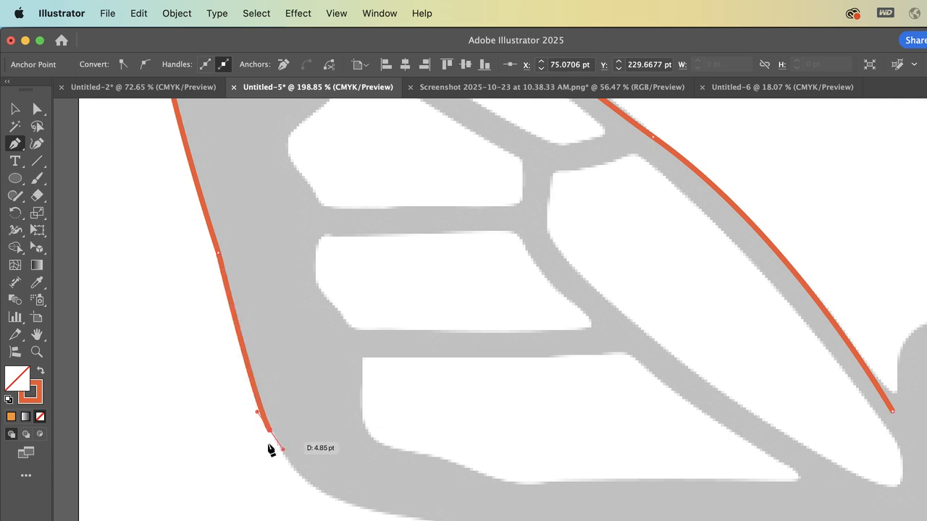
Trace the upper wing's lower corner with a curved anchor at about X 116, Y 261 pt and another at the wing junction, about X 142, Y 266 pt
scroll(321, 497, right, 4)
scroll(321, 497, down, 3)
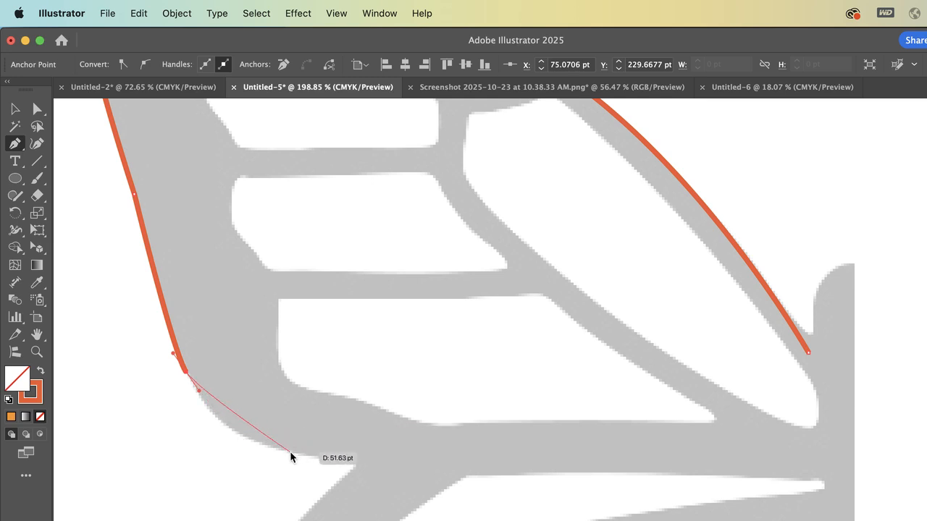
mouse_move(290, 451)
mouse_down()
mouse_move(355, 452)
mouse_move(372, 468)
mouse_up()
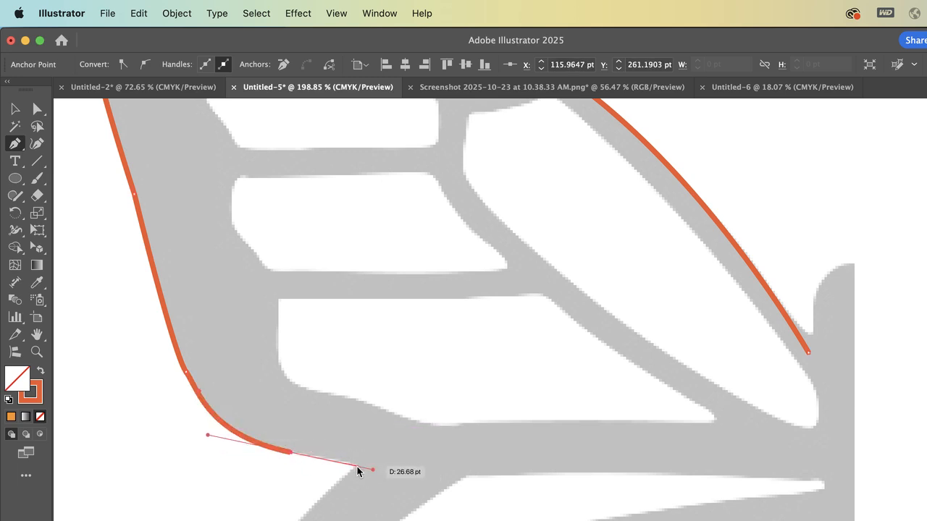
mouse_move(358, 464)
mouse_down()
mouse_move(340, 485)
mouse_move(349, 473)
mouse_move(186, 399)
mouse_move(208, 373)
mouse_move(179, 396)
mouse_up()
scroll(179, 396, up, 5)
scroll(179, 396, up, 2)
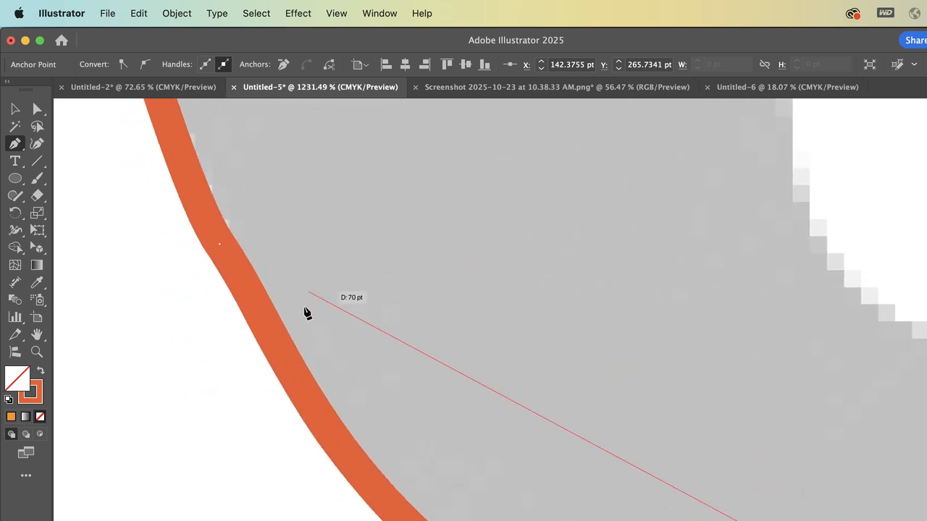
scroll(463, 357, down, 6)
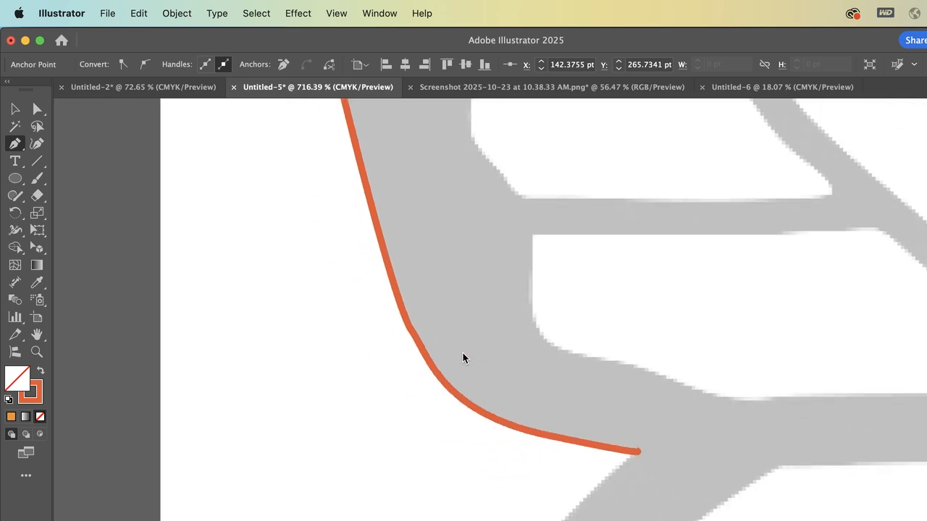
scroll(463, 357, down, 2)
scroll(463, 357, right, 2)
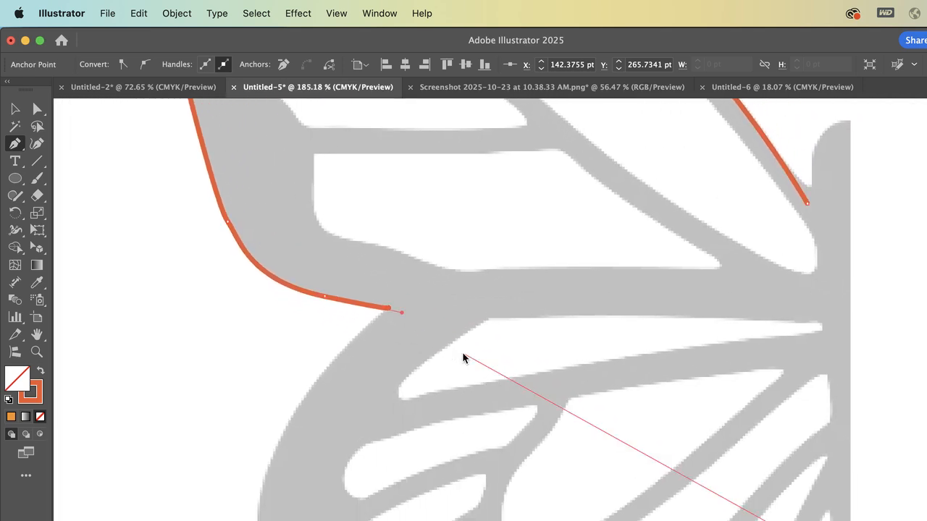
Continue the path onto the lower wing's outer edge with a curved anchor at about X 90, Y 338 pt
scroll(275, 438, down, 3)
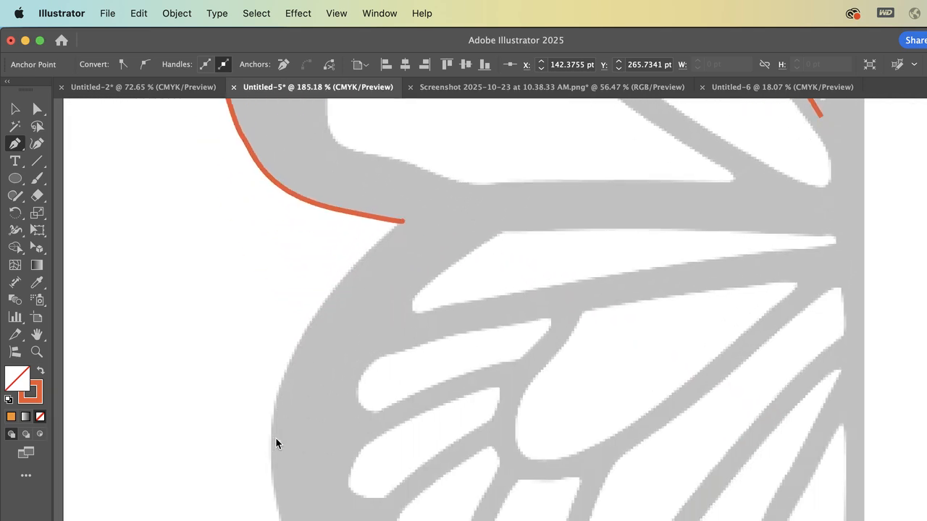
mouse_move(273, 377)
mouse_down()
mouse_move(262, 389)
mouse_move(267, 446)
mouse_move(250, 472)
mouse_up()
scroll(251, 472, down, 4)
scroll(251, 471, right, 2)
scroll(251, 473, down, 3)
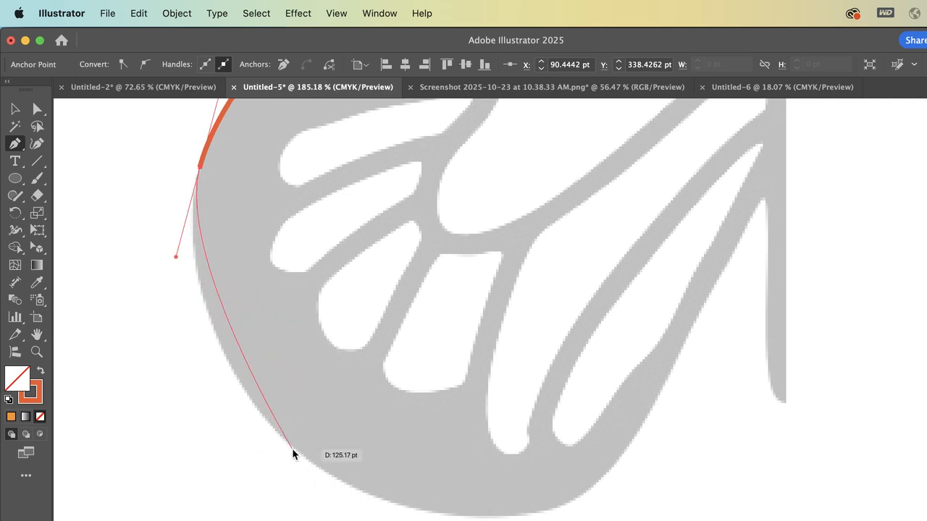
Draw a demonstration circle over the lower wing with the Ellipse tool and directly select its uppermost anchor
click(14, 109)
click(11, 184)
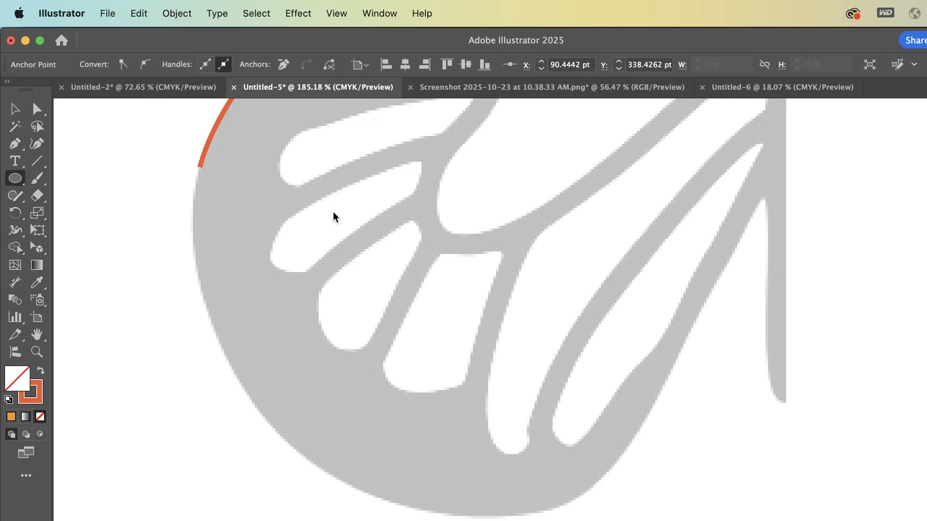
drag(335, 175, 572, 412)
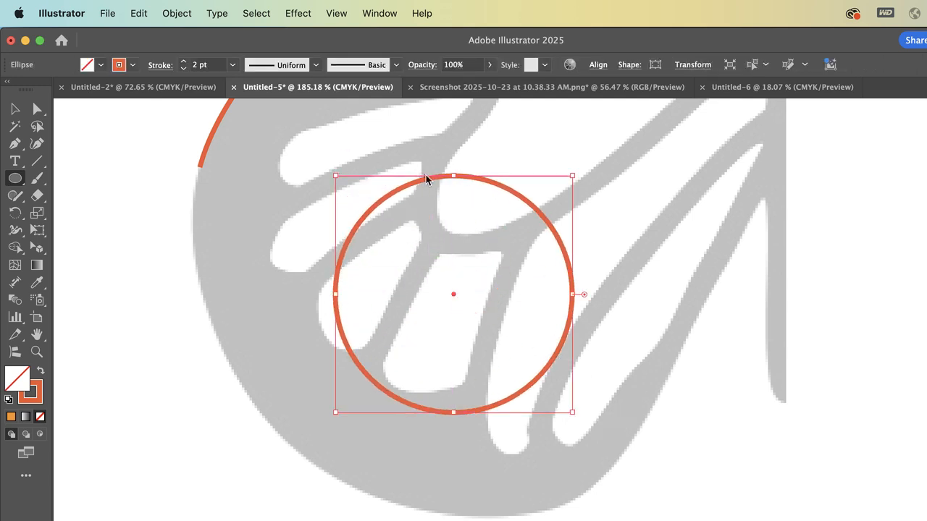
key(a)
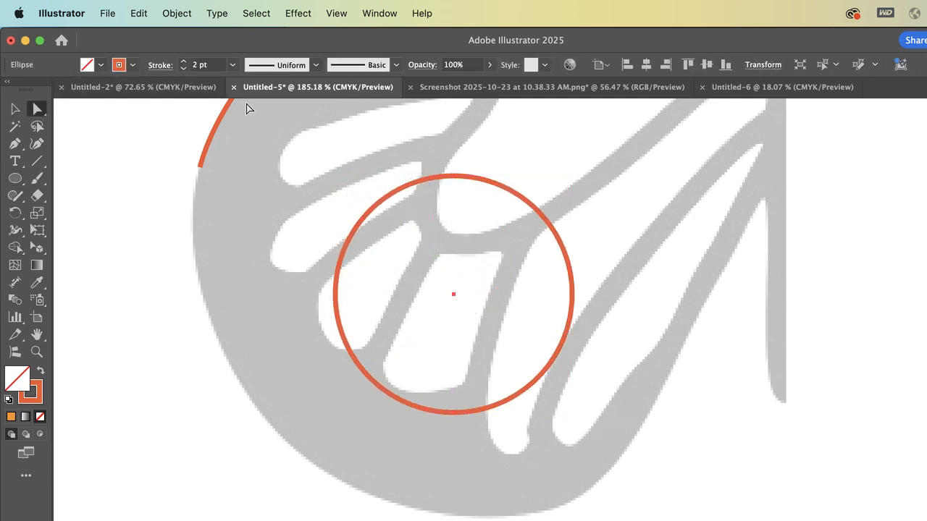
click(456, 178)
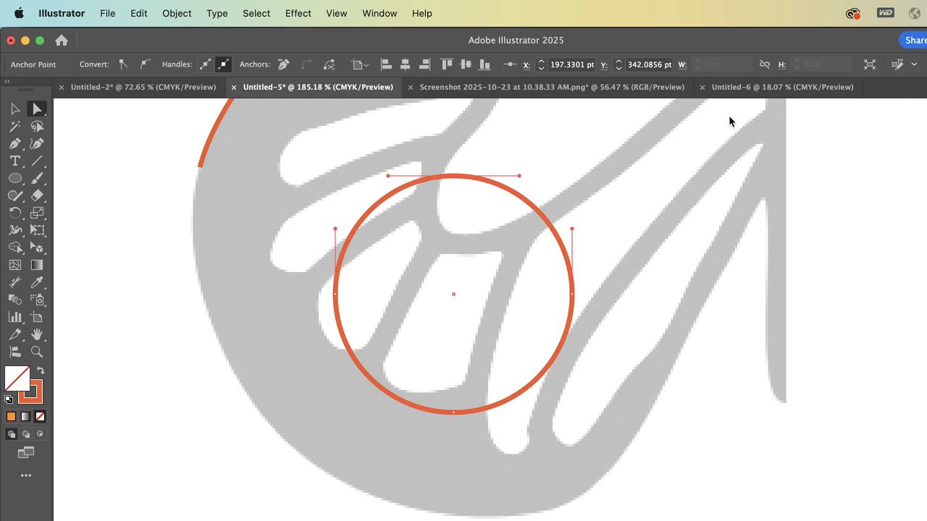
Change the demonstration circle's stroke colour to a muted teal
double_click(40, 400)
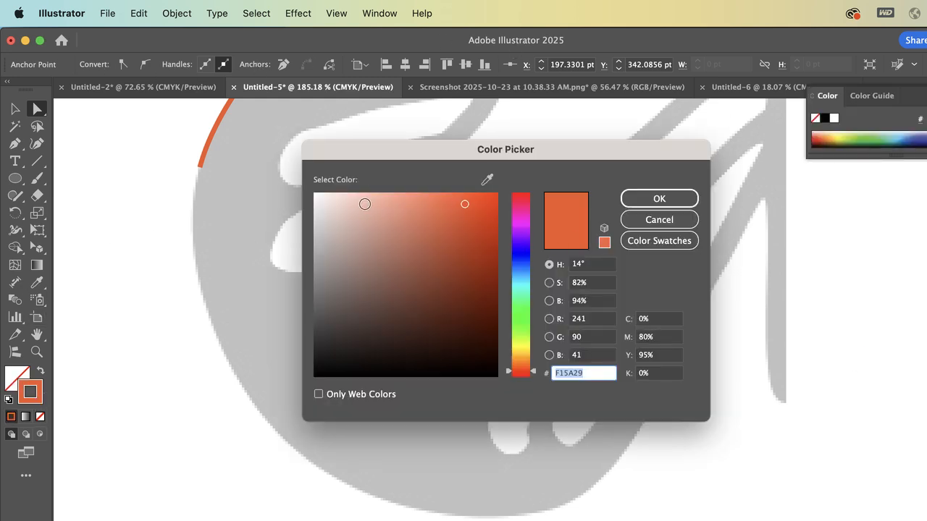
text(B28B80)
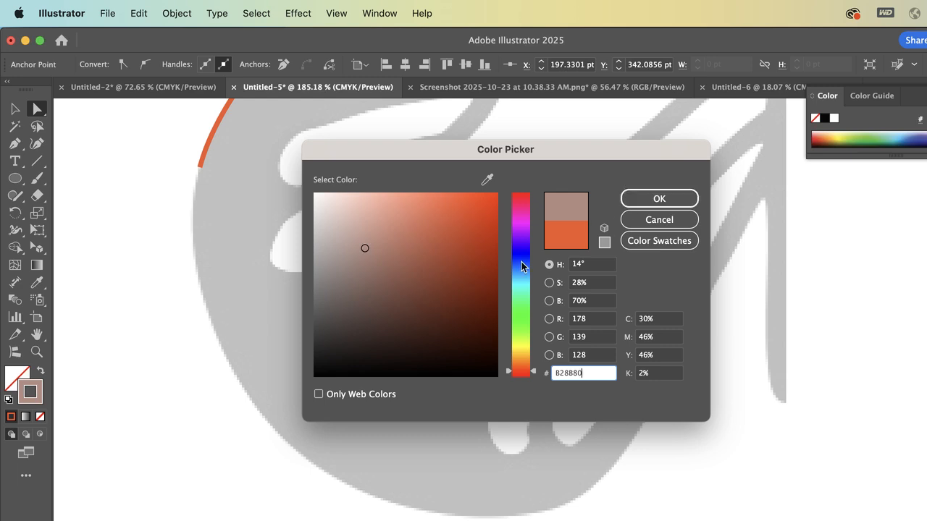
click(528, 238)
click(522, 286)
click(658, 199)
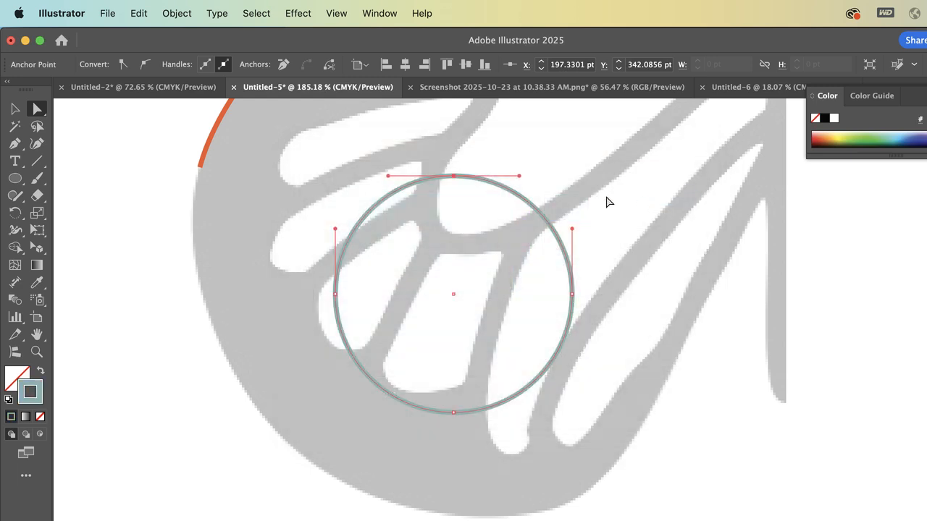
Examine the circle's anchor handles up close and delete the circle
scroll(468, 217, up, 5)
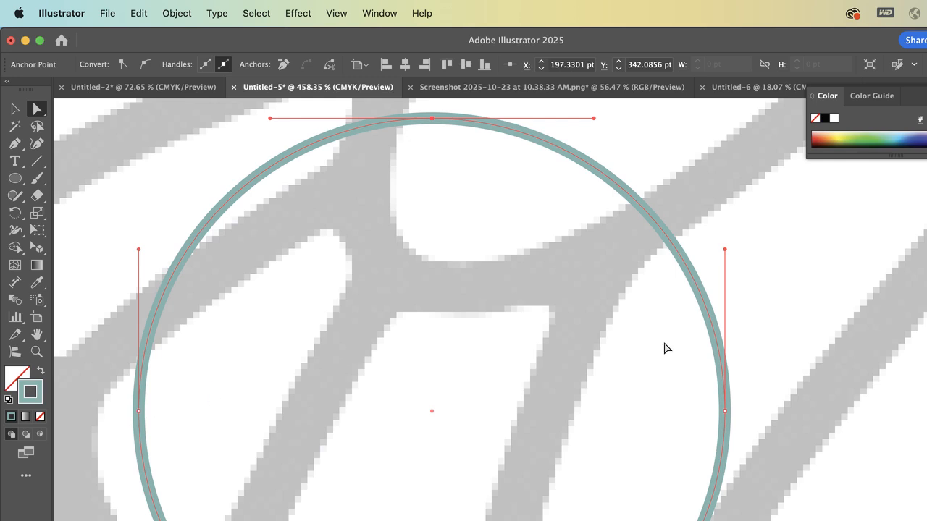
scroll(664, 350, down, 5)
scroll(565, 415, down, 6)
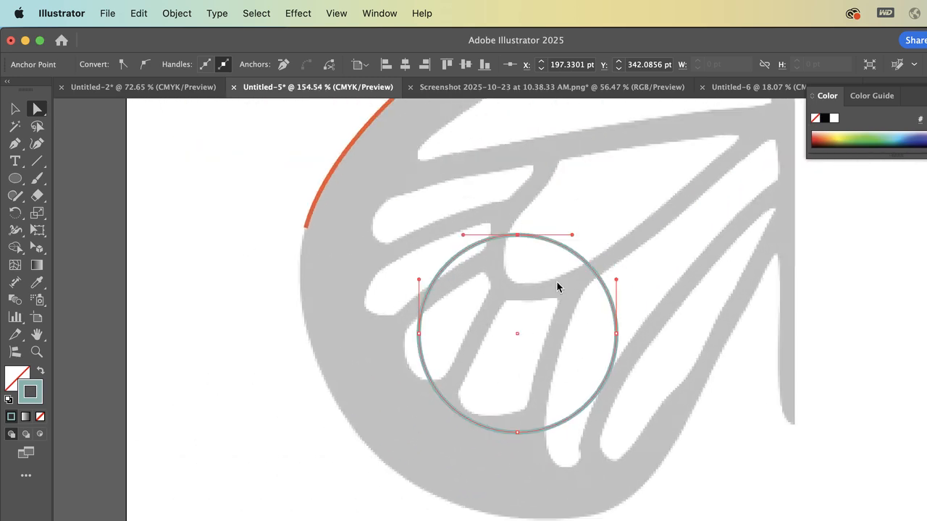
key(Delete)
key(Delete)
Resume the path from its open lower-wing end, adding a curved anchor at about X 119, Y 445 pt and an anchor at about X 227, Y 485 pt
scroll(556, 286, down, 2)
scroll(556, 286, right, 2)
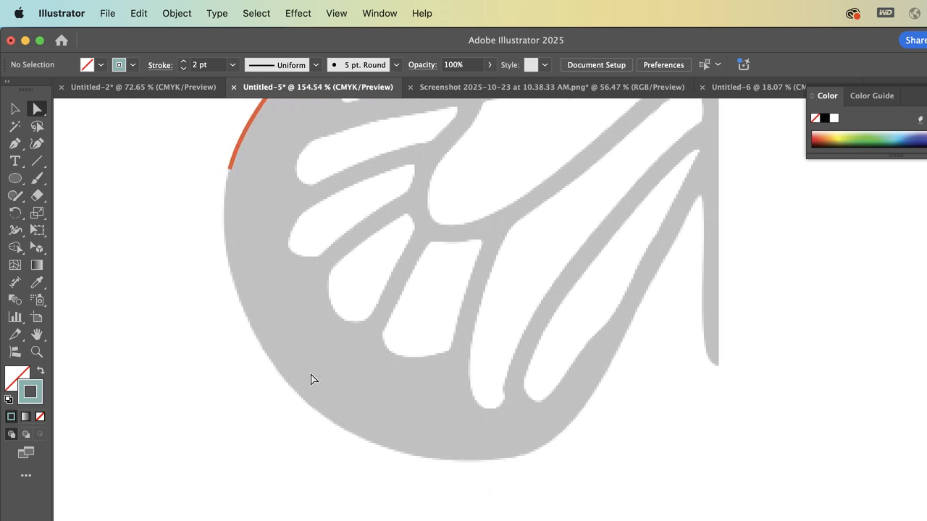
drag(15, 143, 50, 152)
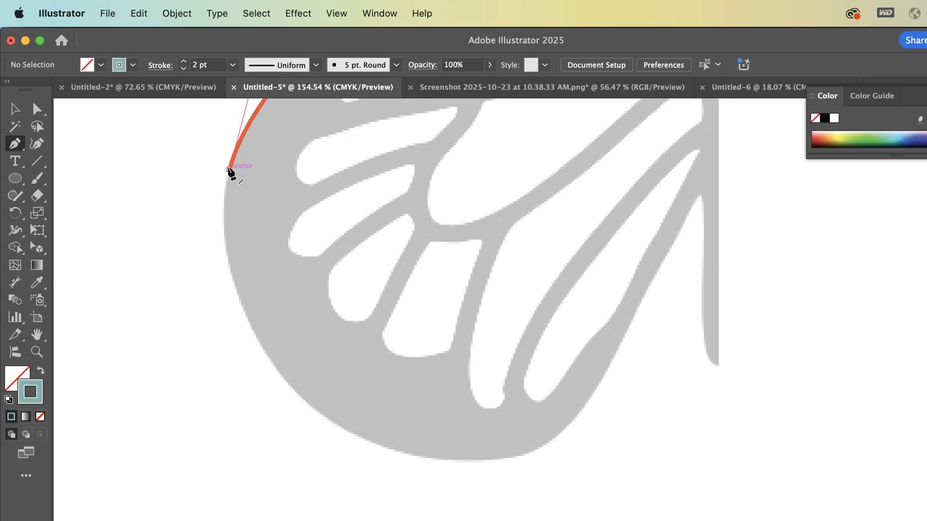
click(228, 170)
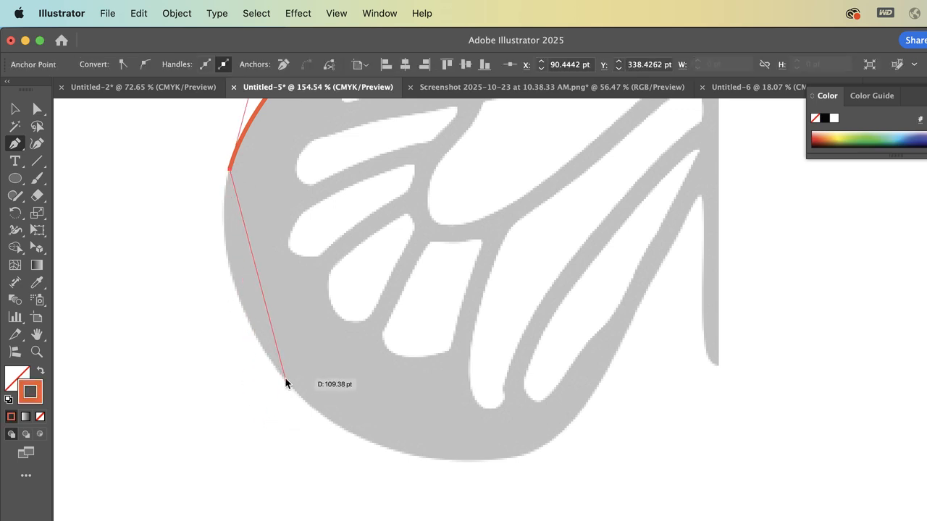
mouse_move(284, 378)
mouse_down()
mouse_move(350, 435)
mouse_move(337, 433)
mouse_move(370, 449)
mouse_move(359, 445)
mouse_move(372, 457)
mouse_move(358, 469)
mouse_move(370, 481)
mouse_up()
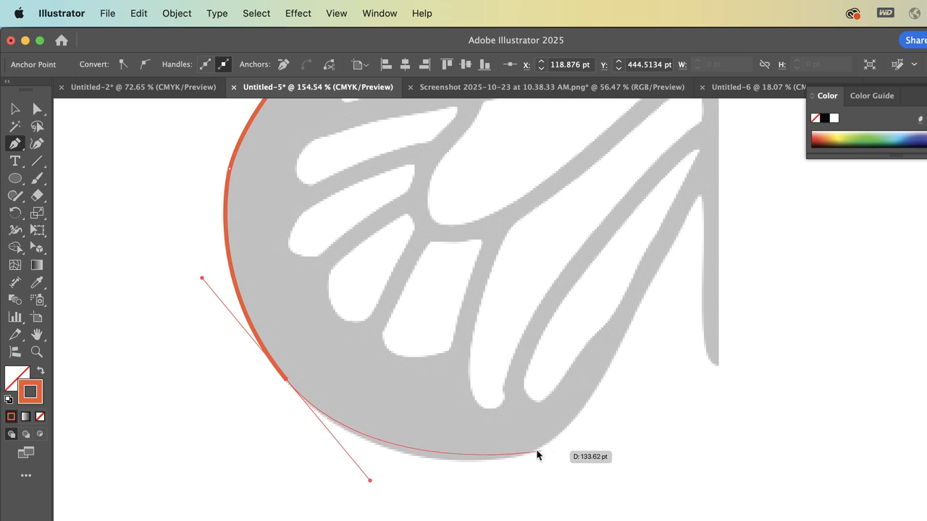
click(499, 457)
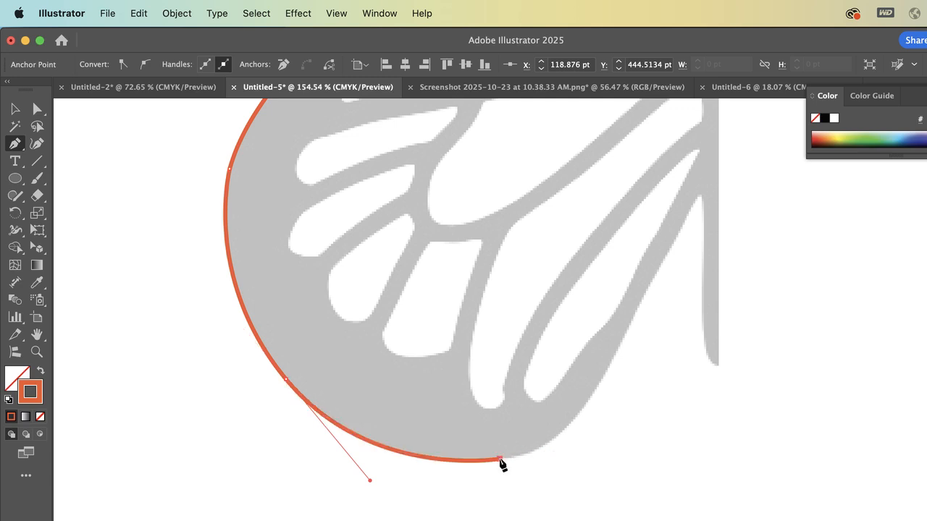
Trace the inner lower edge through anchors at about X 294, Y 412 pt and X 328, Y 353 pt, down to the body's tip at X 338, Y 437 pt
click(633, 315)
mouse_move(633, 316)
mouse_down()
mouse_move(663, 219)
mouse_move(710, 150)
mouse_move(691, 180)
mouse_move(675, 174)
mouse_move(695, 155)
mouse_move(693, 168)
mouse_up()
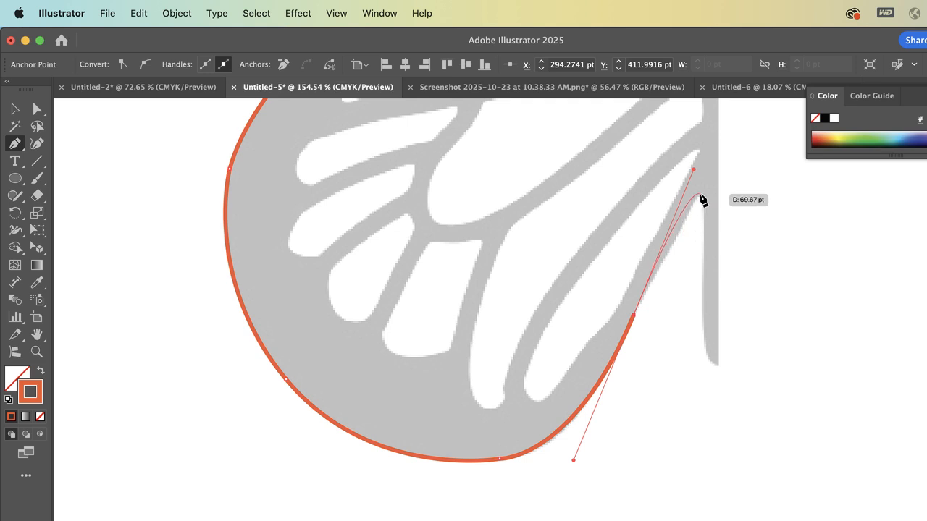
drag(699, 196, 701, 335)
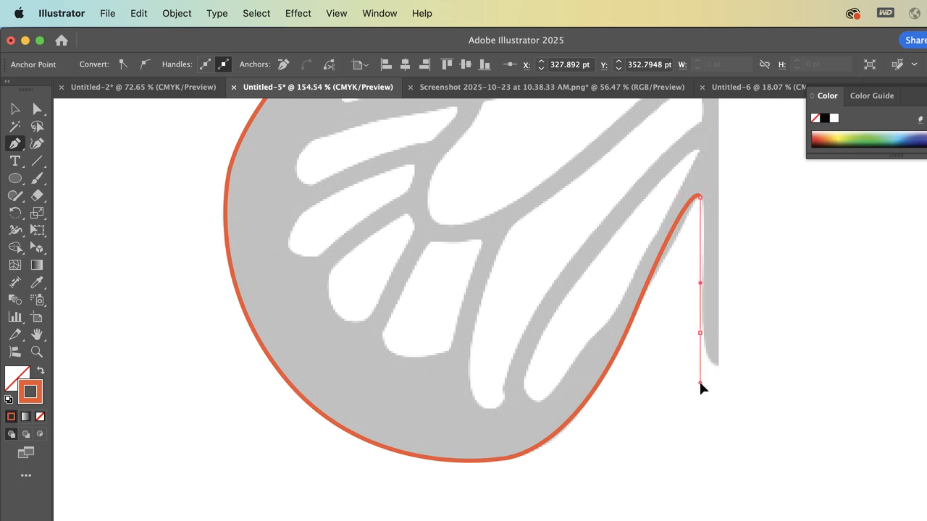
drag(719, 365, 720, 365)
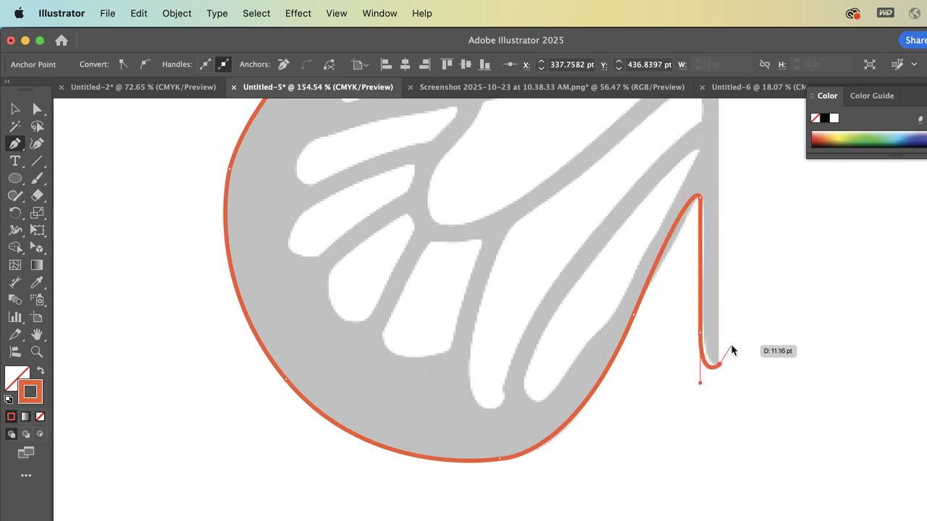
Run the path up just outside the body through X 350, Y 244 pt, curve it around the head, and close it at the starting anchor
scroll(732, 351, up, 4)
scroll(732, 350, right, 2)
scroll(688, 319, up, 3)
scroll(674, 288, up, 3)
scroll(674, 287, right, 1)
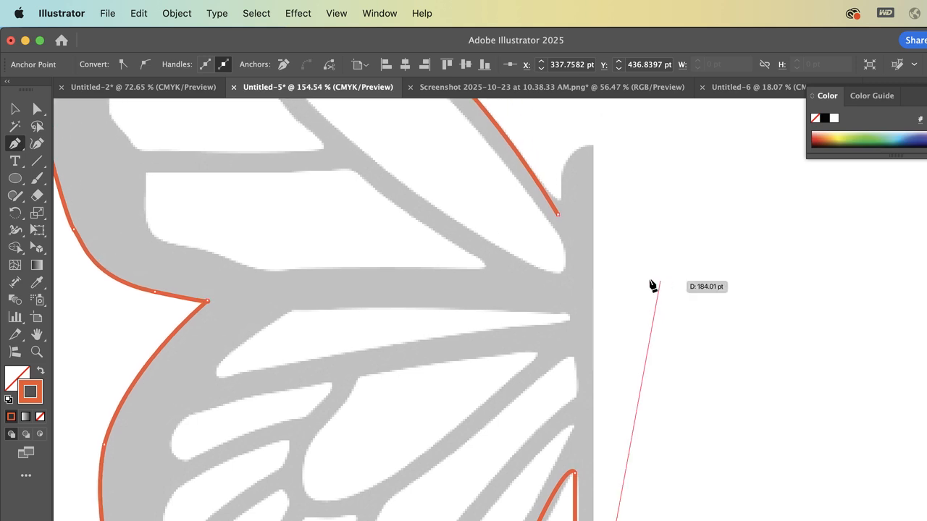
click(618, 259)
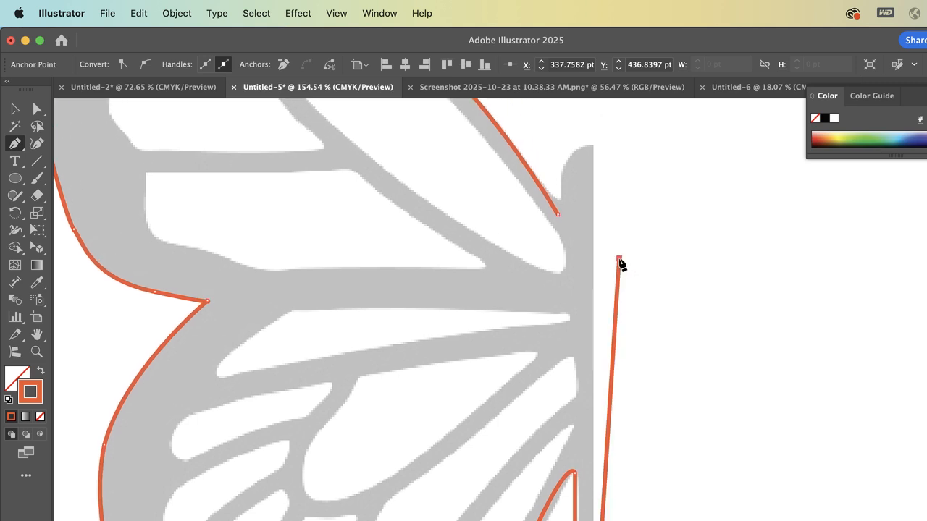
click(598, 144)
drag(565, 161, 565, 203)
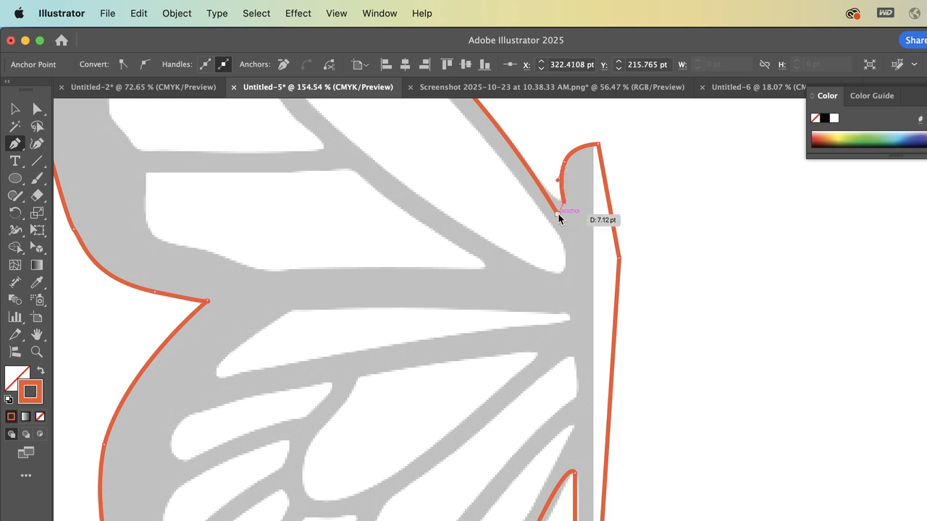
click(558, 213)
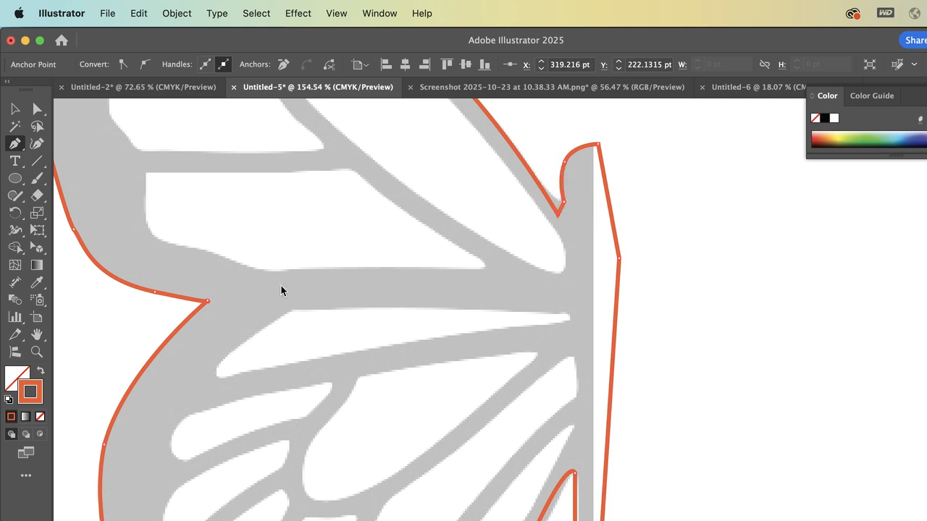
Directly select the upper wing's outer-edge anchor at about X 75, Y 230 pt and shorten its upper handle to smooth the curve
scroll(281, 290, left, 3)
click(38, 109)
scroll(377, 202, up, 10)
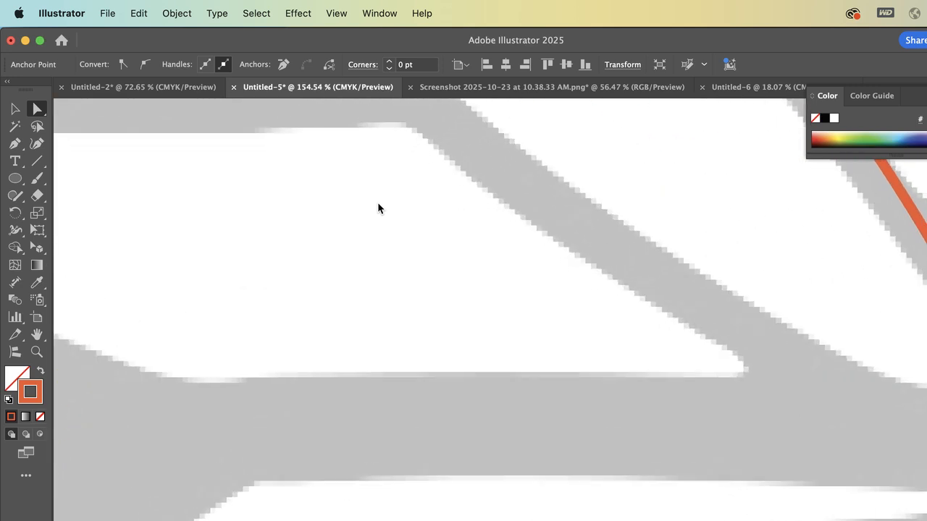
scroll(377, 202, left, 5)
scroll(377, 202, down, 10)
scroll(378, 202, up, 3)
scroll(378, 204, up, 4)
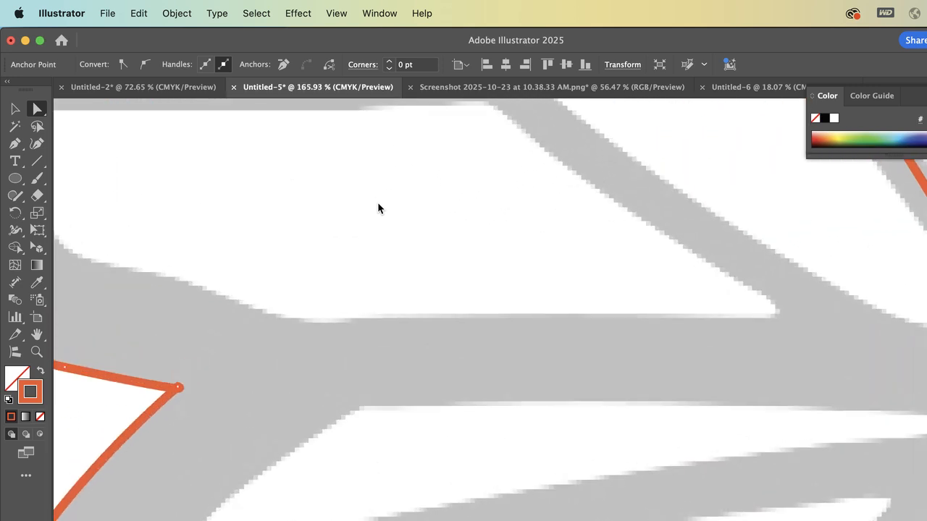
scroll(378, 204, down, 2)
scroll(378, 203, left, 6)
click(328, 290)
drag(320, 275, 362, 347)
click(361, 347)
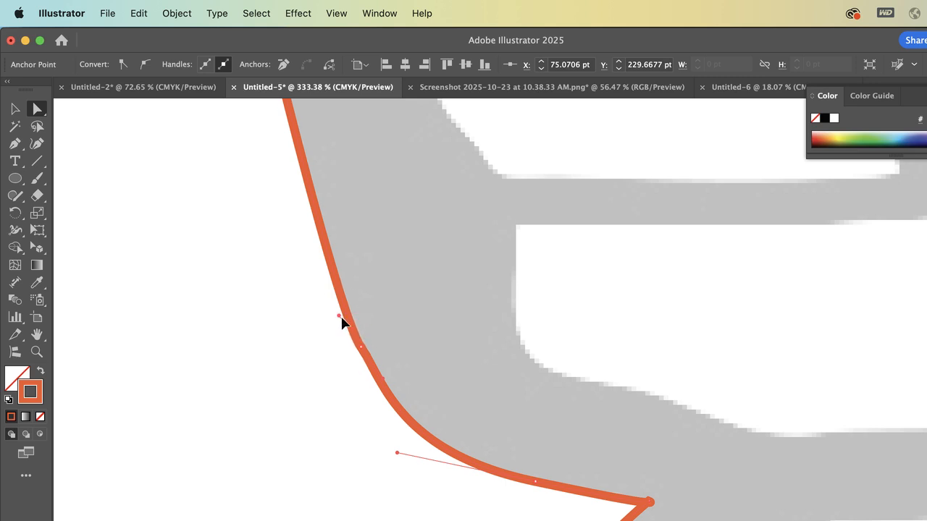
drag(341, 318, 351, 330)
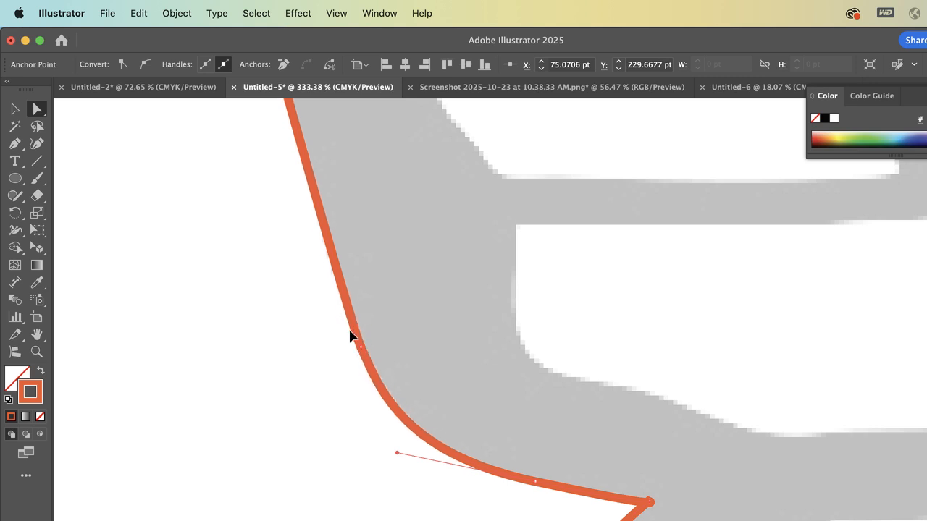
Try to fit the wing tip by moving its anchor to about X 35, Y 26 pt and lengthening its outer handle
scroll(349, 334, up, 10)
scroll(333, 468, left, 2)
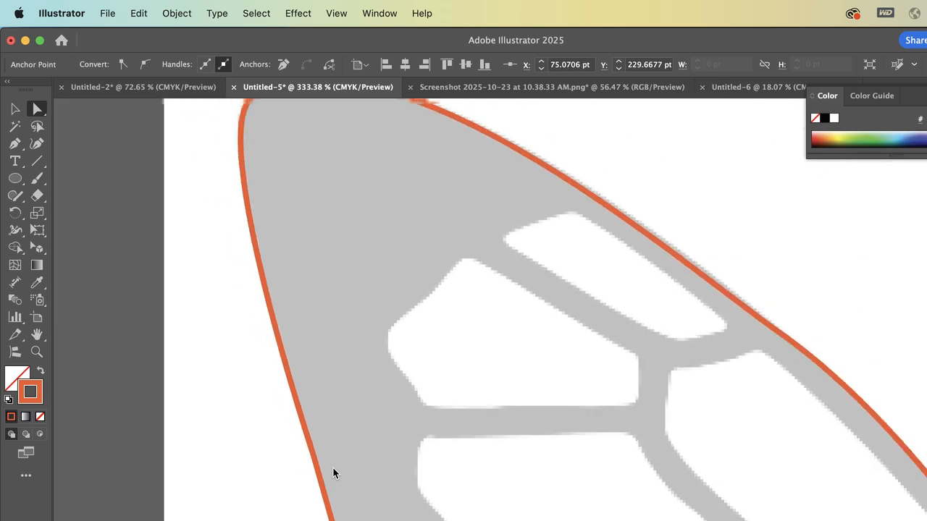
scroll(333, 467, down, 5)
scroll(291, 272, up, 3)
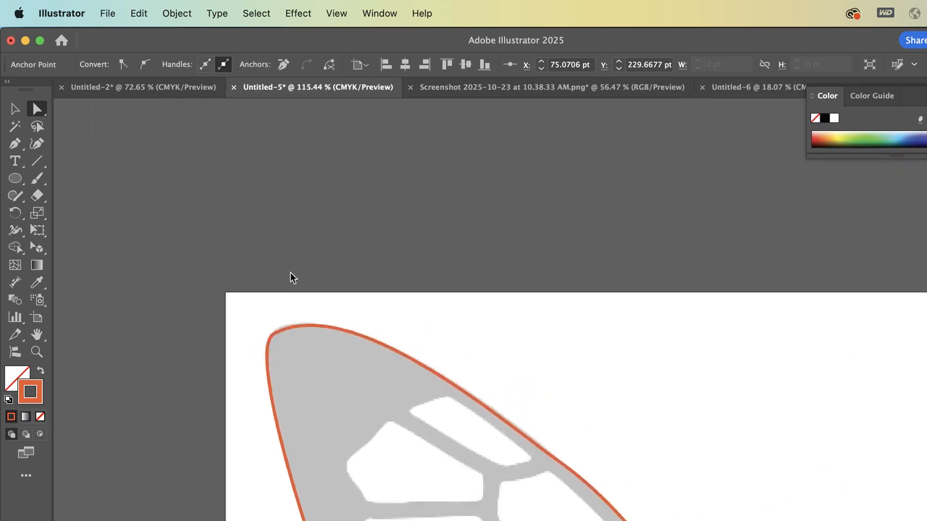
click(296, 351)
scroll(296, 351, up, 5)
scroll(296, 351, up, 8)
click(197, 292)
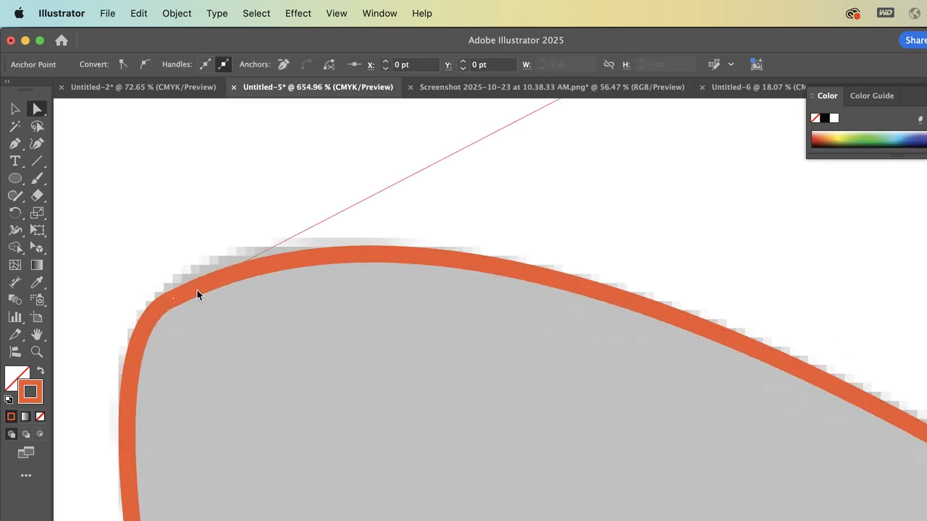
click(174, 298)
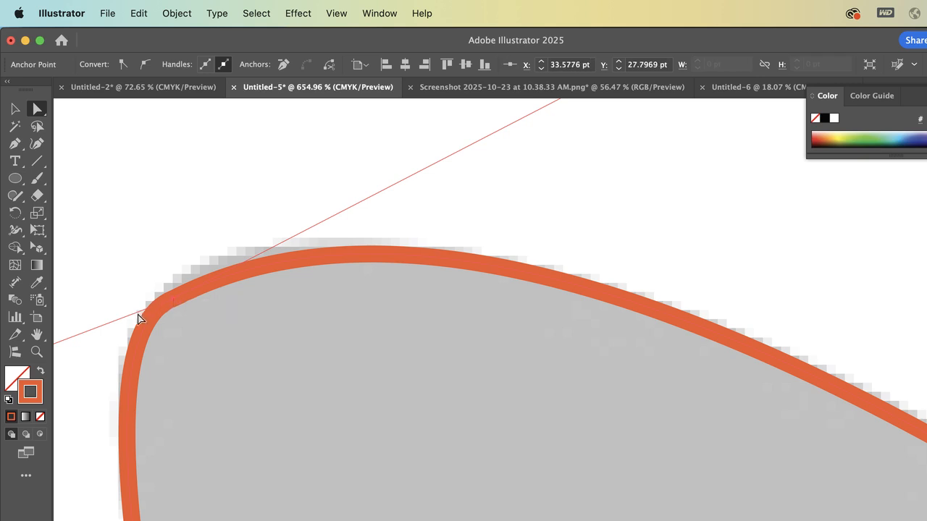
drag(172, 295, 188, 283)
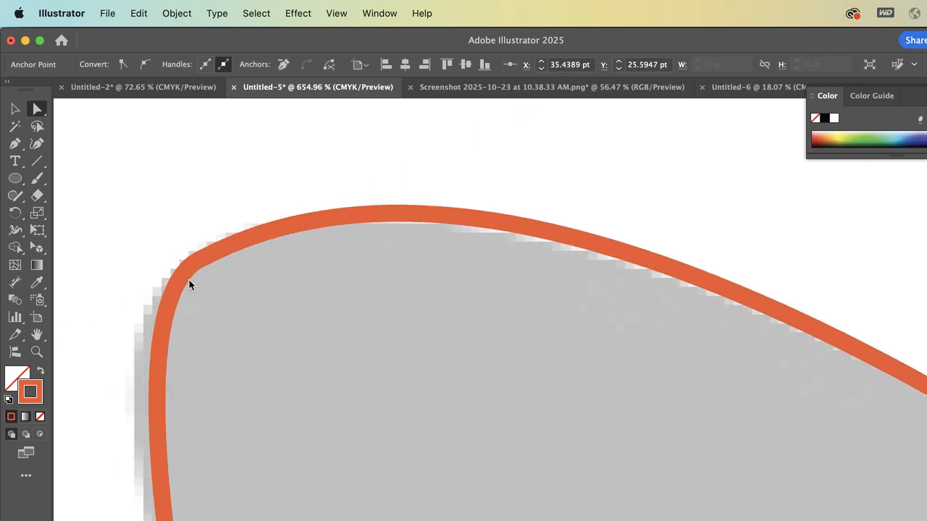
scroll(189, 282, down, 3)
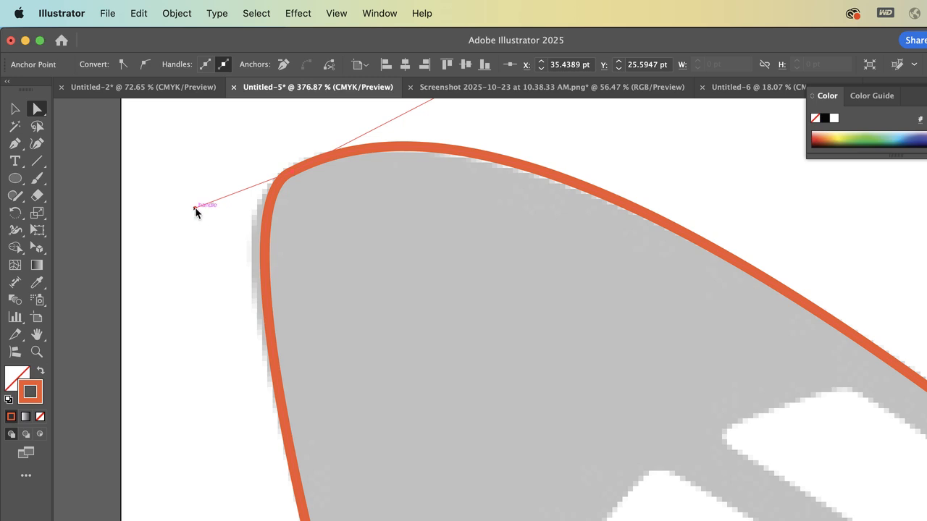
mouse_move(195, 209)
mouse_down()
mouse_move(179, 195)
mouse_move(166, 202)
mouse_move(182, 202)
mouse_up()
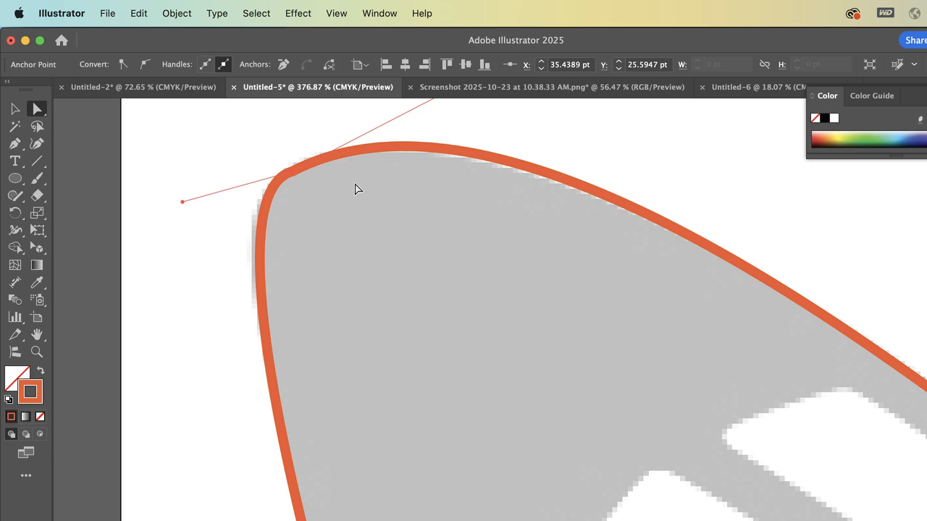
Undo the wing-tip anchor move and its handle adjustment
key(super+z)
key(super+z)
click(305, 177)
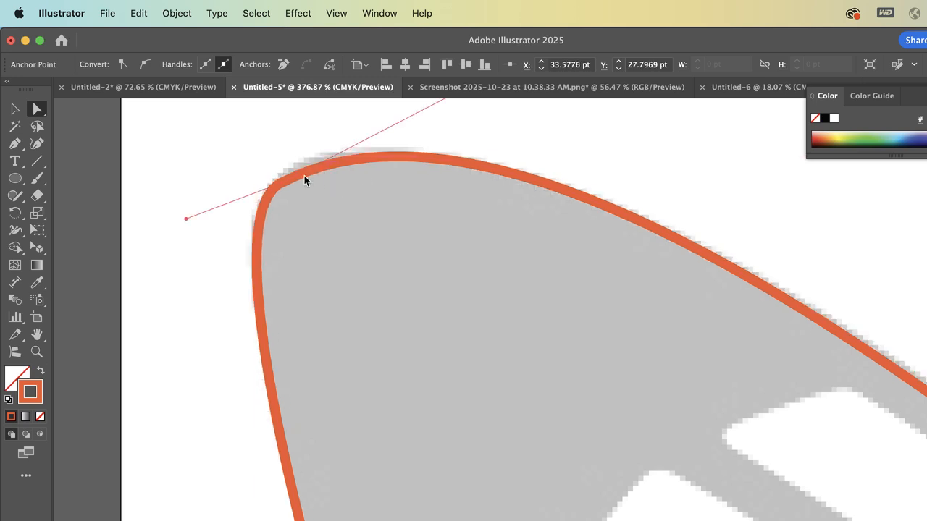
Steepen the wing-tip anchor's outer handle and add one anchor on each side of the tip, on the outer edge and the upper edge
drag(186, 218, 200, 251)
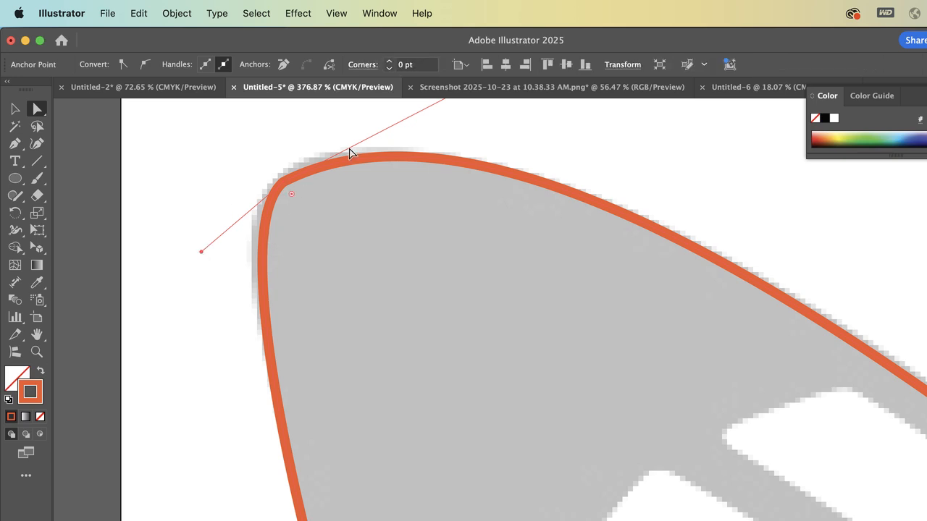
key(p)
click(265, 247)
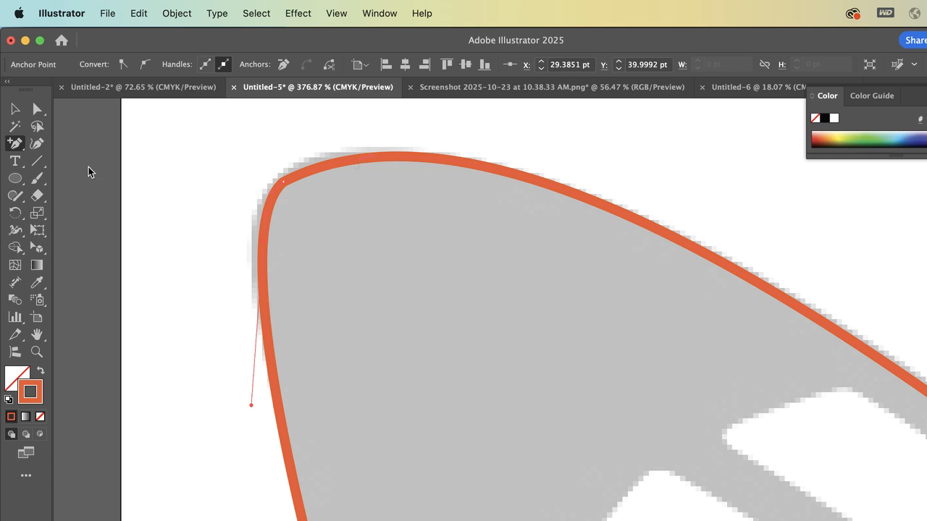
drag(15, 143, 51, 162)
click(402, 155)
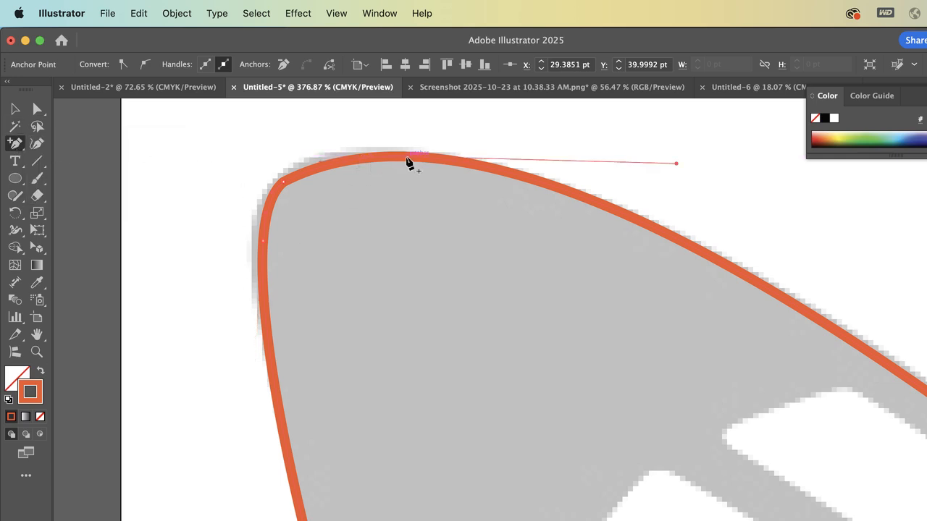
Select the whole butterfly path and change its stroke color to dark blue
key(a)
click(90, 120)
click(308, 169)
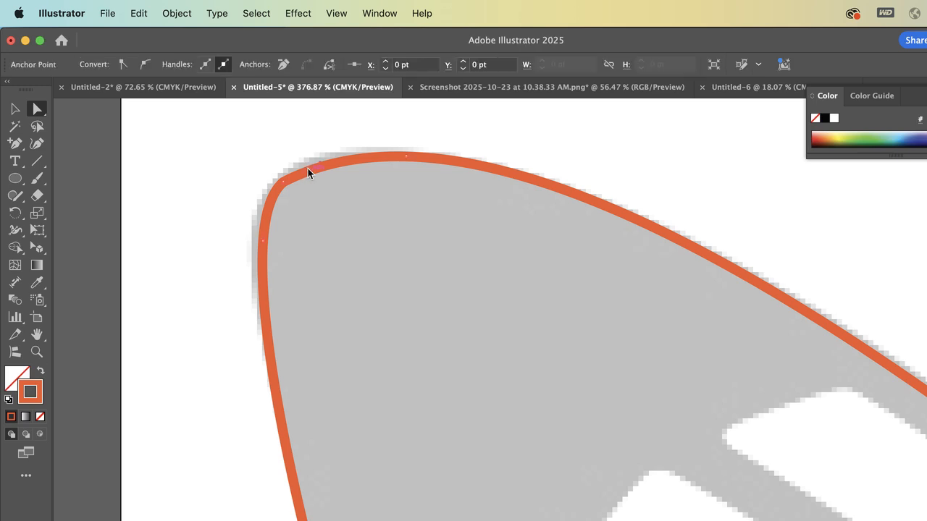
click(14, 109)
click(203, 144)
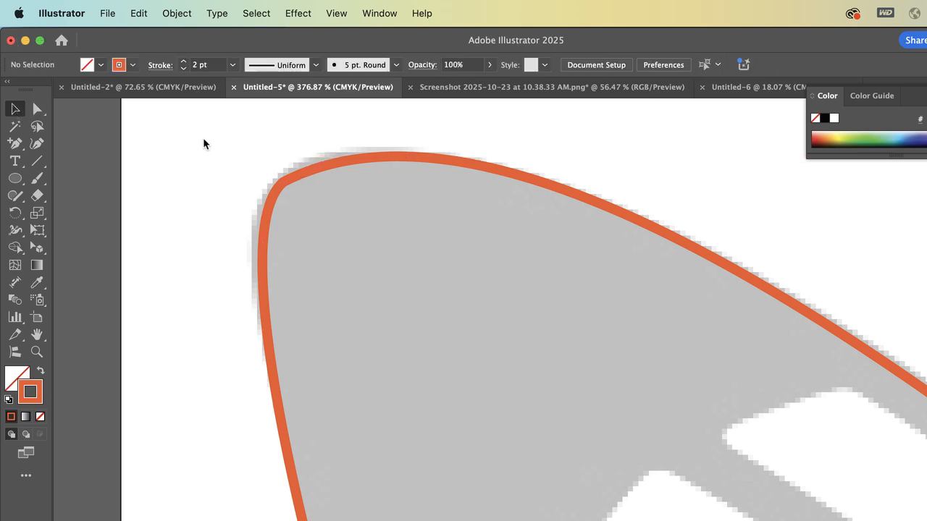
click(274, 206)
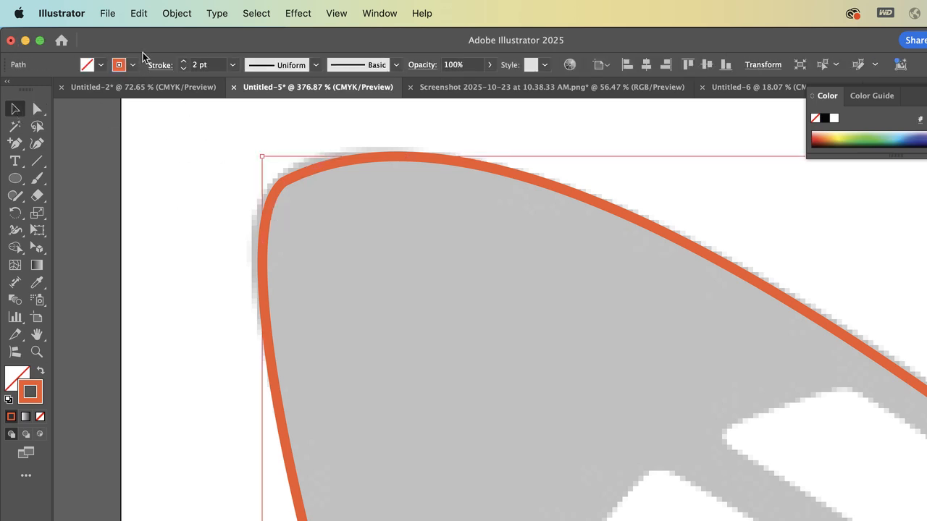
click(128, 65)
click(88, 118)
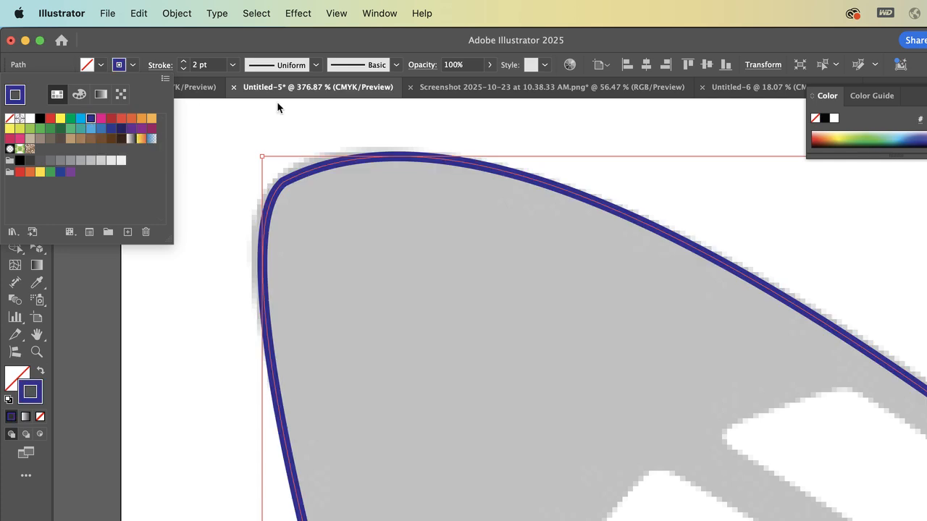
Delete the wing-tip corner anchor and lengthen the upper-edge anchor's handle toward the tip to round the curve
scroll(270, 114, up, 5)
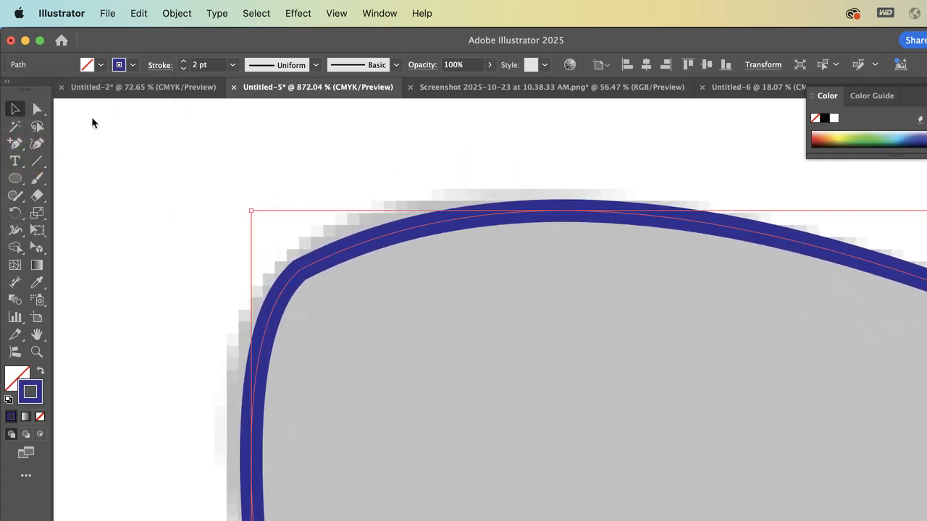
click(37, 109)
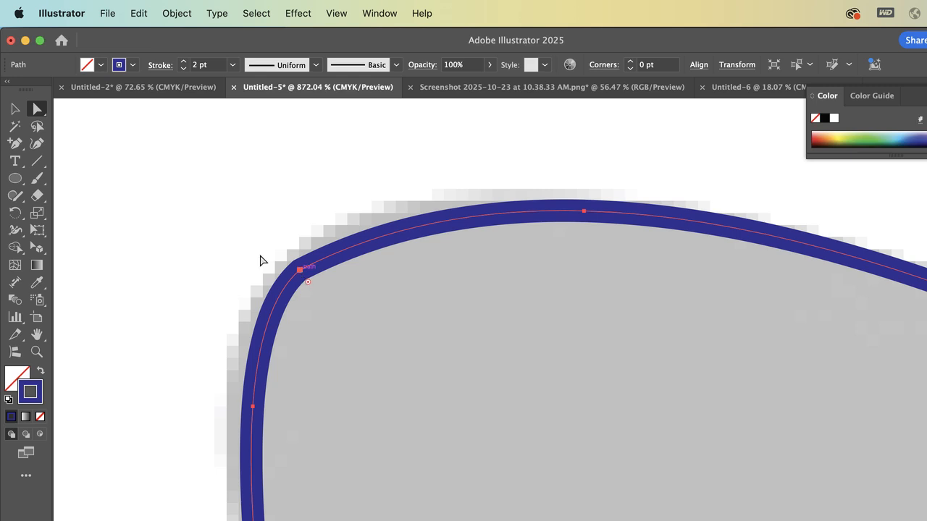
click(15, 143)
click(82, 195)
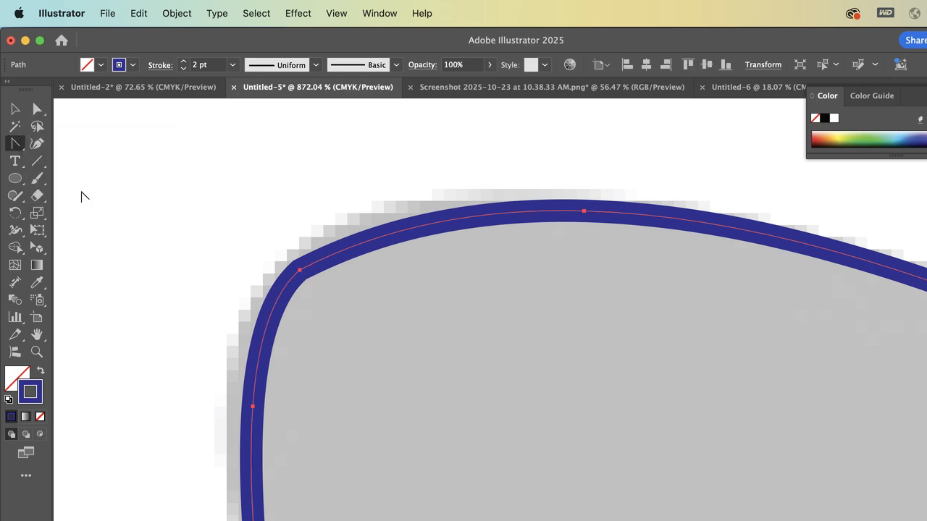
click(15, 143)
click(65, 142)
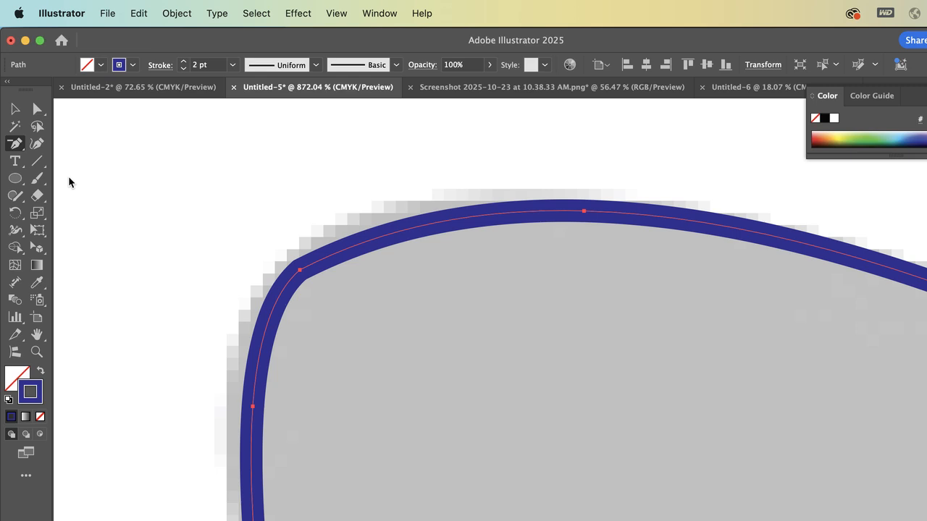
click(304, 266)
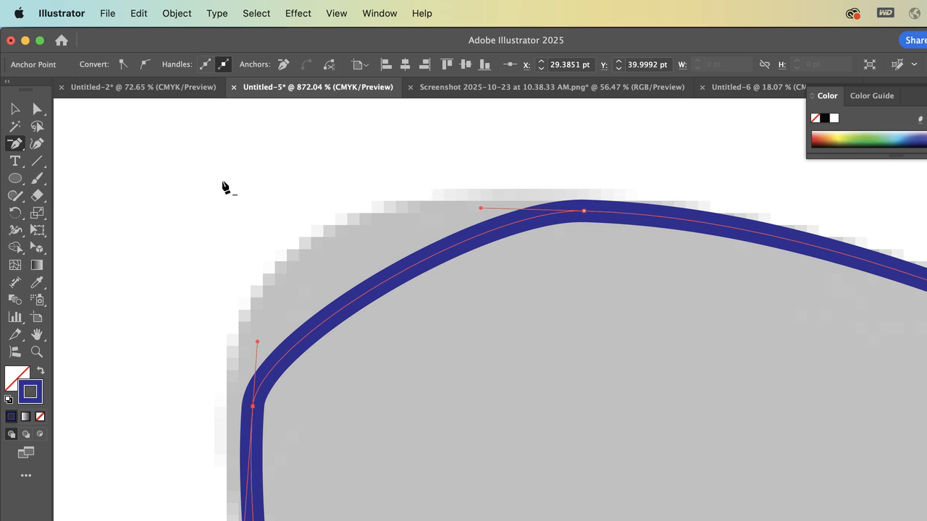
click(38, 108)
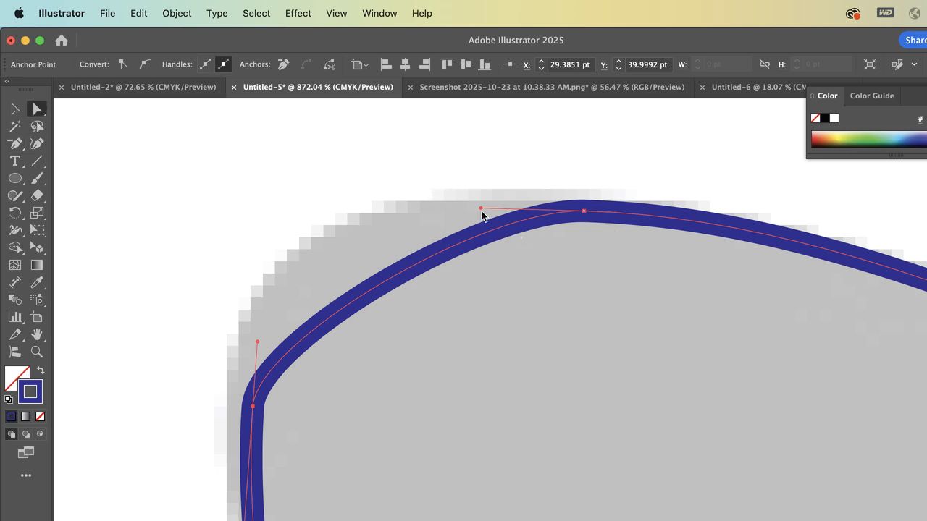
drag(480, 209, 237, 173)
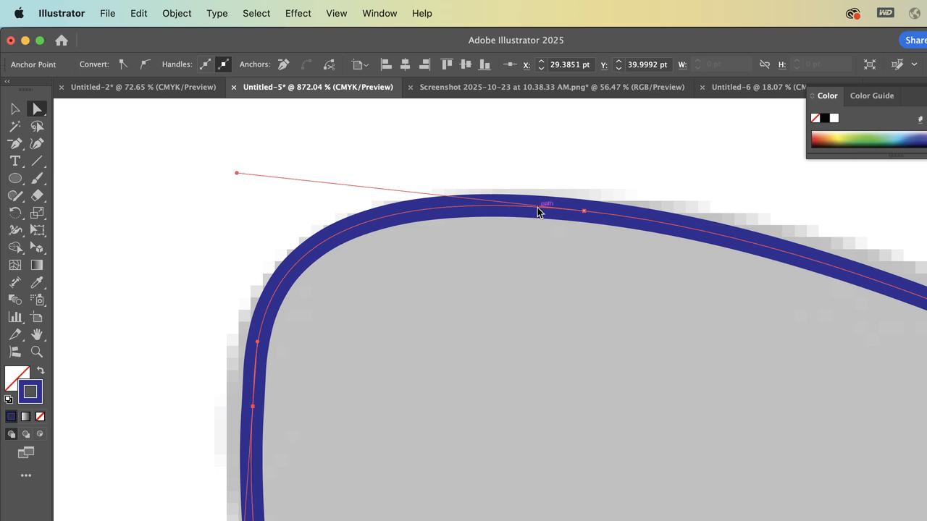
Raise the upper handle of the wing's upper-edge anchor at about X 225, Y 114 pt to follow the reference edge
scroll(538, 212, right, 5)
scroll(504, 410, down, 8)
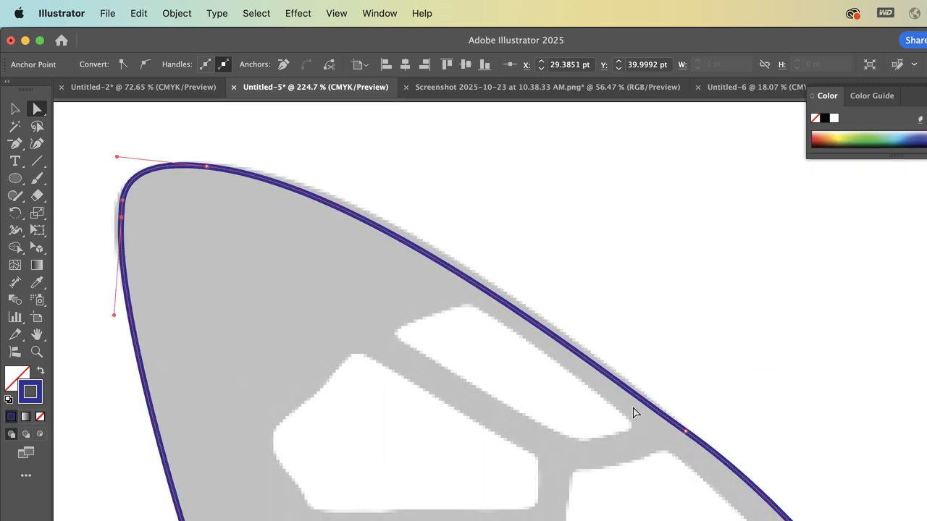
click(685, 432)
drag(597, 367, 594, 355)
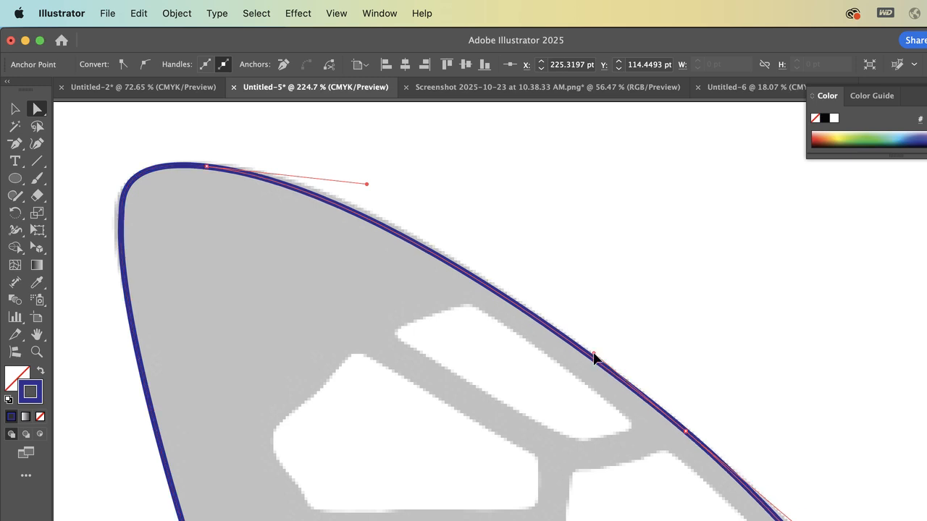
Move the lowest anchor of the notch between wing and head up and slightly outward onto the reference wing edge
scroll(756, 410, down, 5)
scroll(757, 410, right, 4)
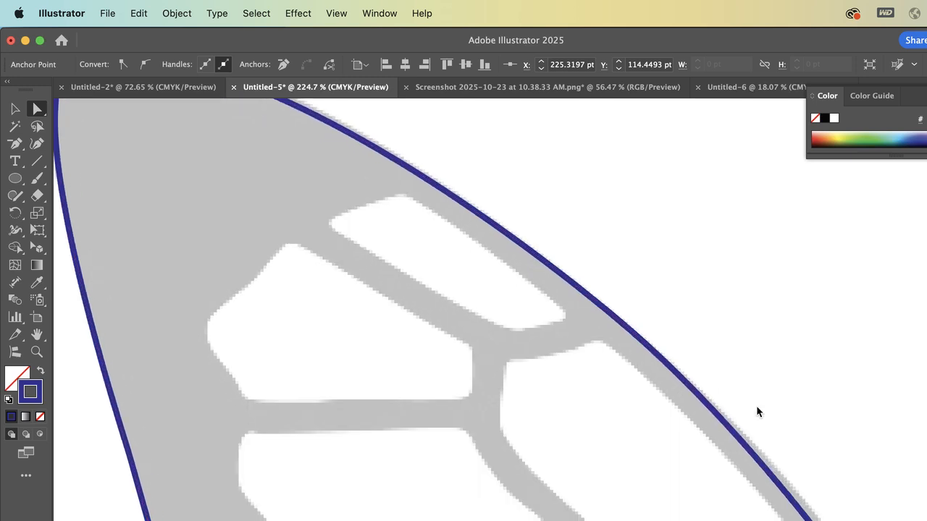
scroll(757, 408, right, 3)
scroll(757, 408, down, 1)
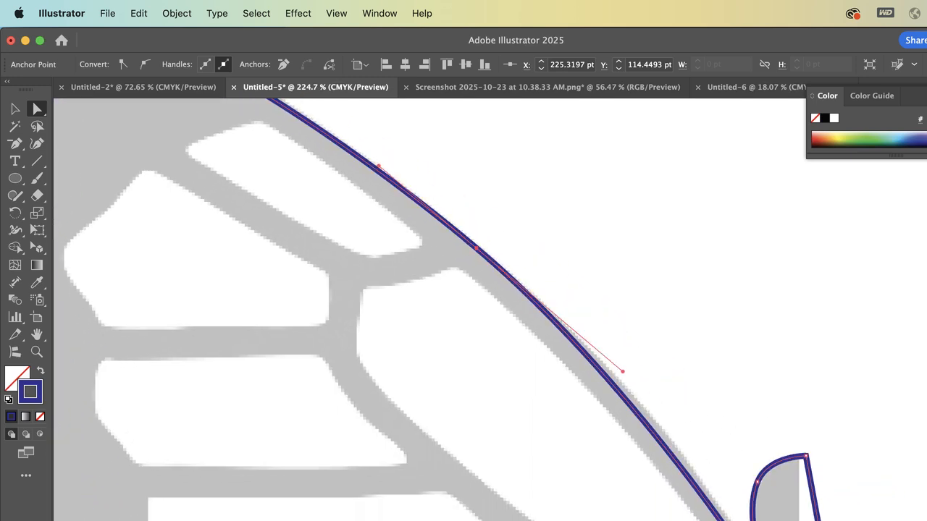
scroll(716, 493, up, 5)
scroll(683, 459, down, 3)
scroll(683, 459, right, 2)
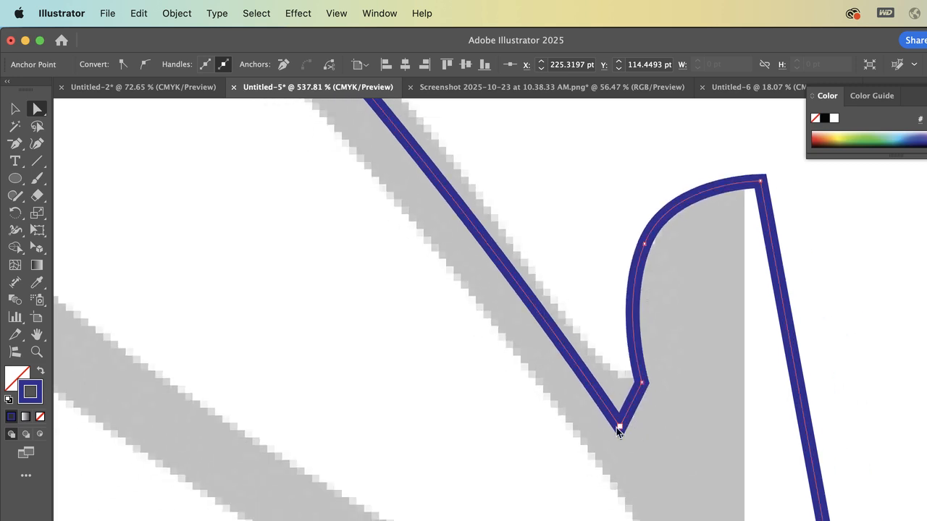
drag(618, 427, 607, 372)
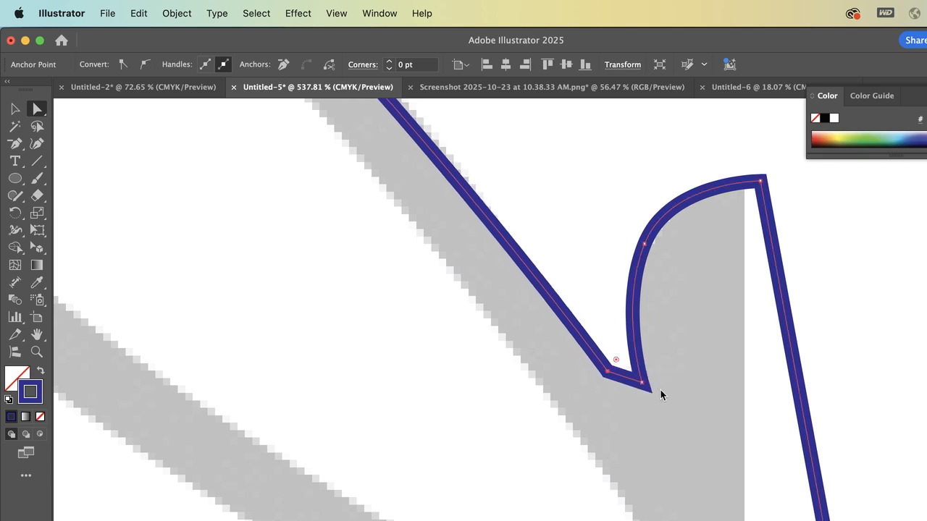
Select the whole butterfly path and lower its opacity to 46%
scroll(647, 391, up, 4)
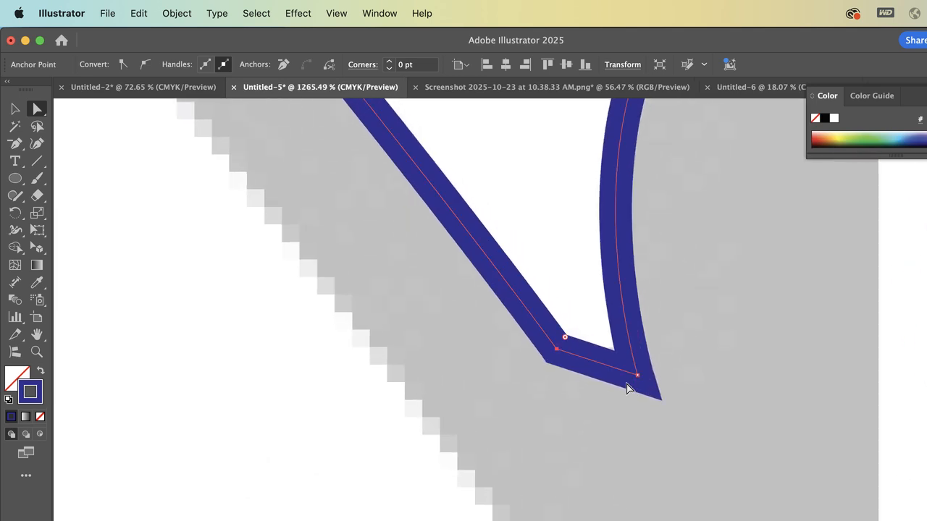
click(627, 389)
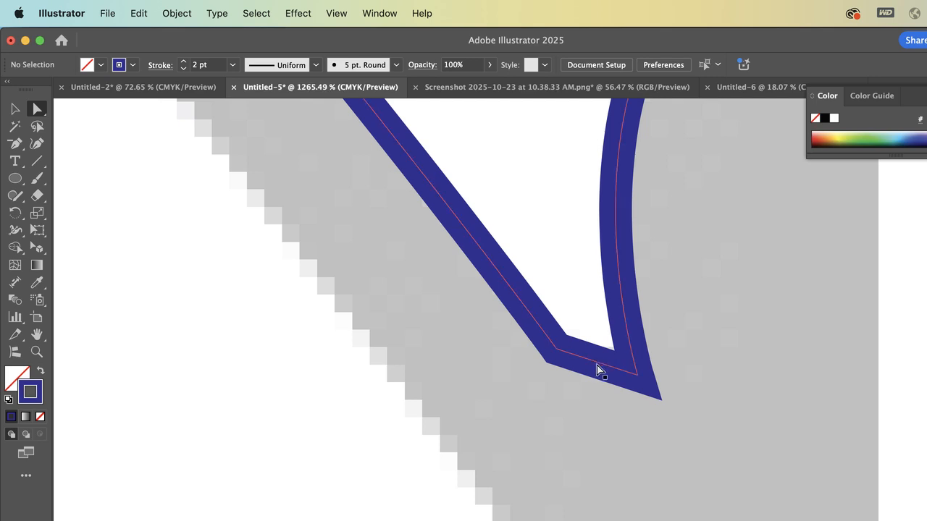
click(597, 364)
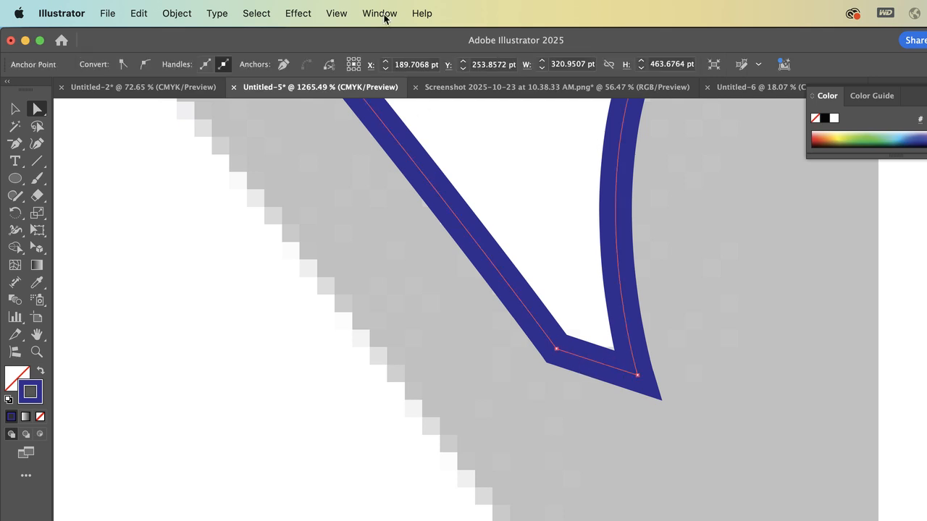
click(15, 109)
click(146, 169)
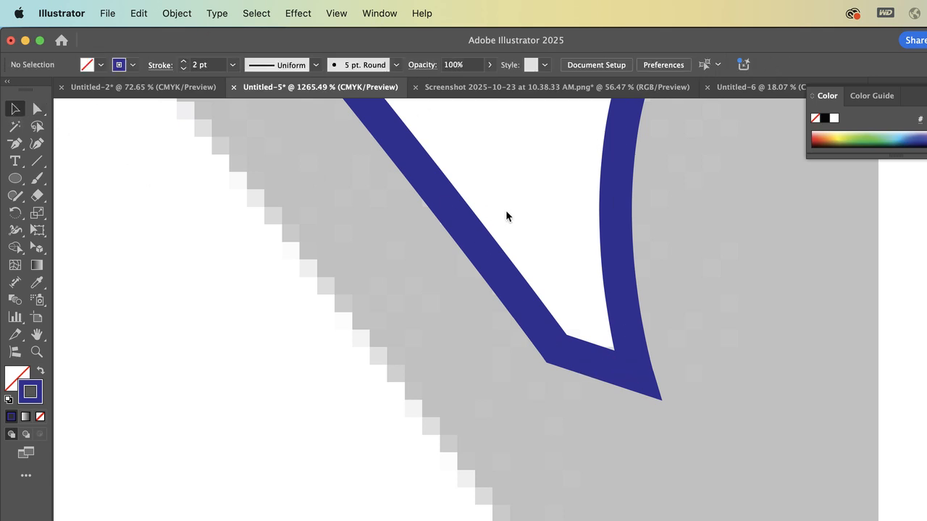
click(467, 228)
click(489, 65)
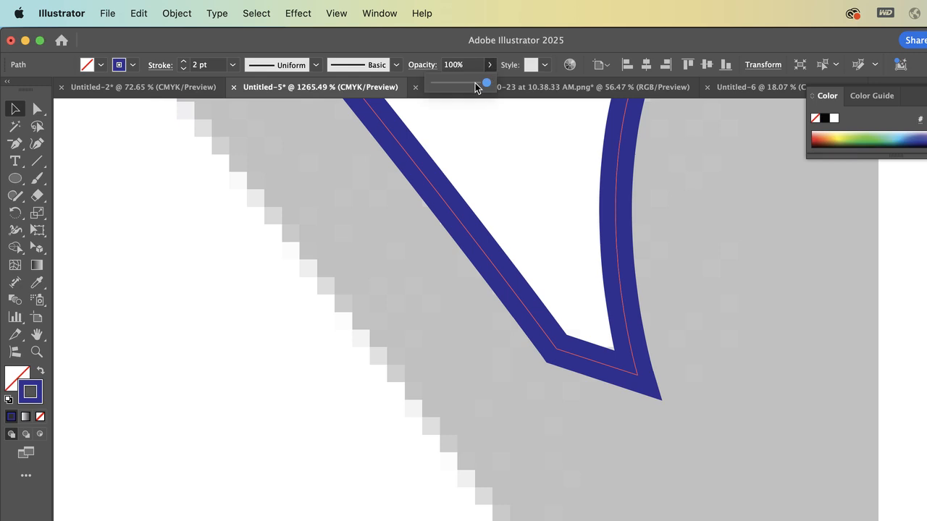
click(471, 84)
drag(471, 85, 459, 84)
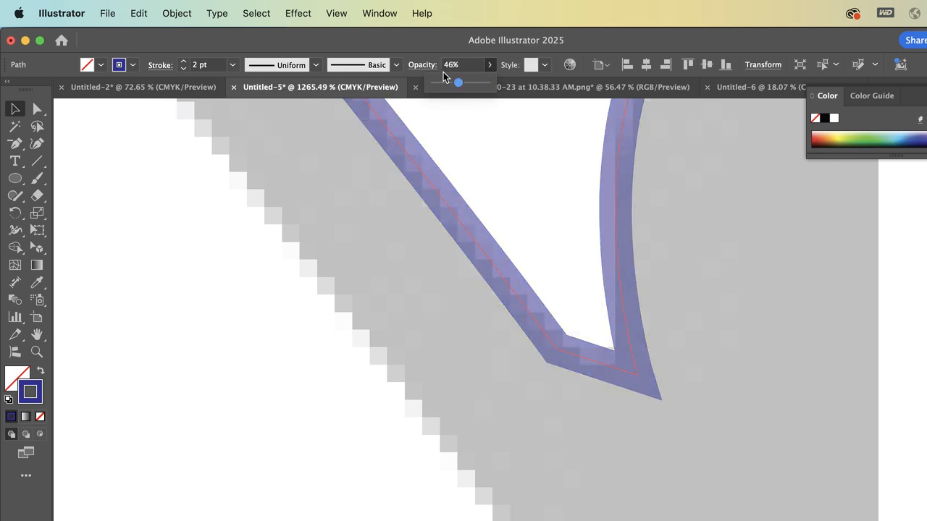
Try the Multiply and Color Burn blending modes on the path and settle on Darken
click(428, 65)
click(326, 89)
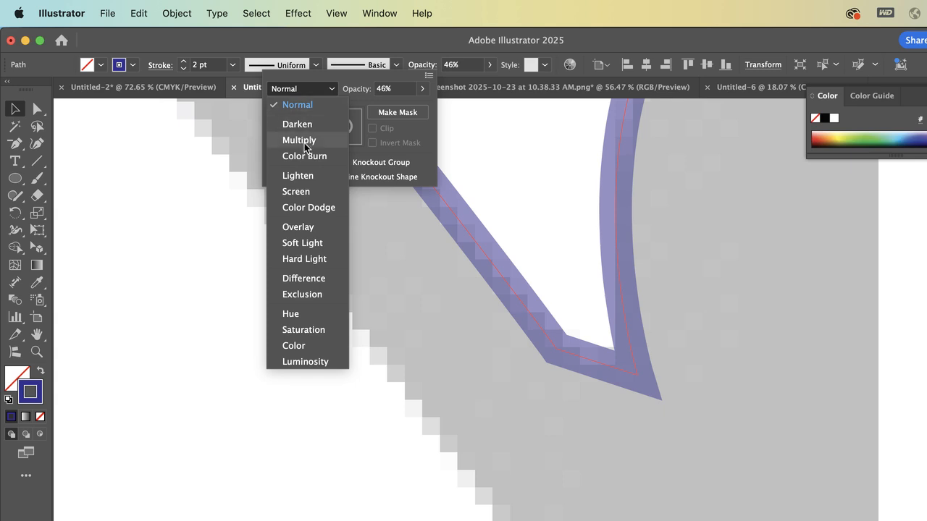
click(299, 141)
click(333, 88)
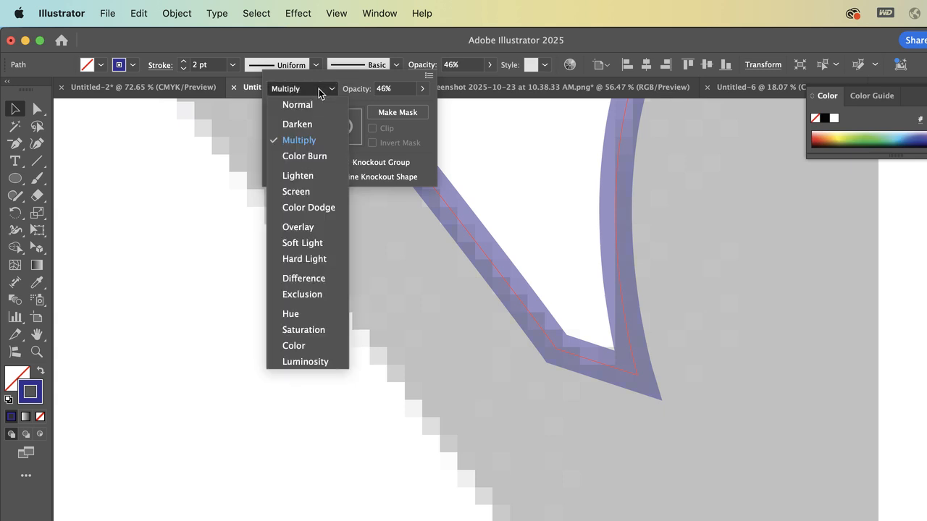
click(314, 156)
click(313, 89)
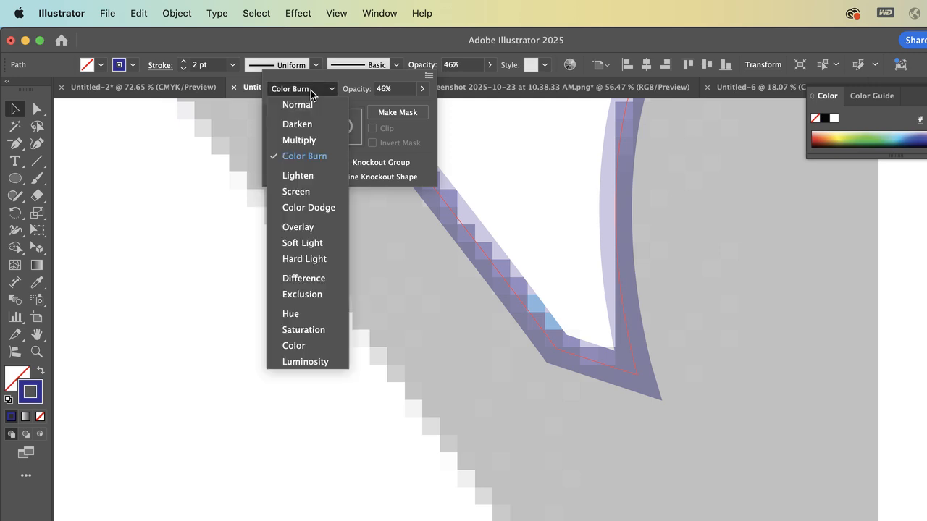
click(310, 124)
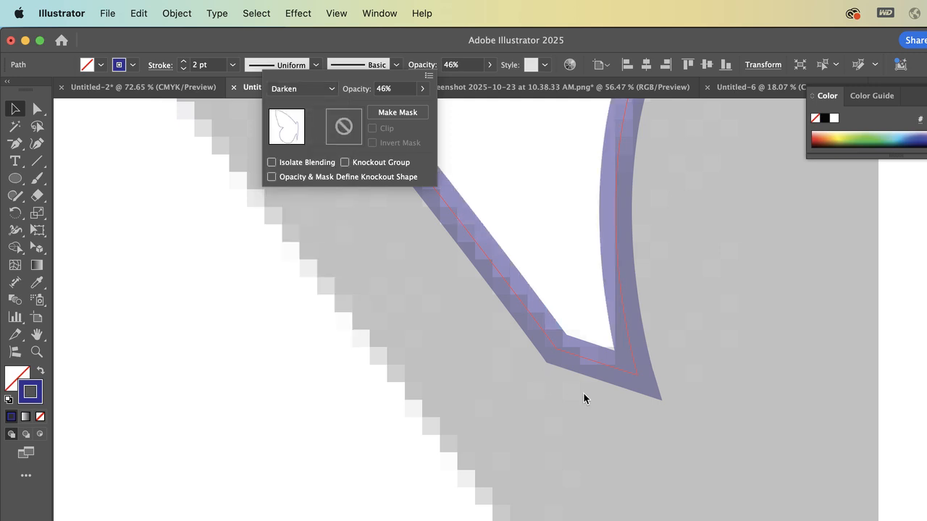
key(Escape)
Move the notch's head-side anchor from about X 322, Y 216 pt outward onto the reference head's edge
scroll(583, 393, up, 4)
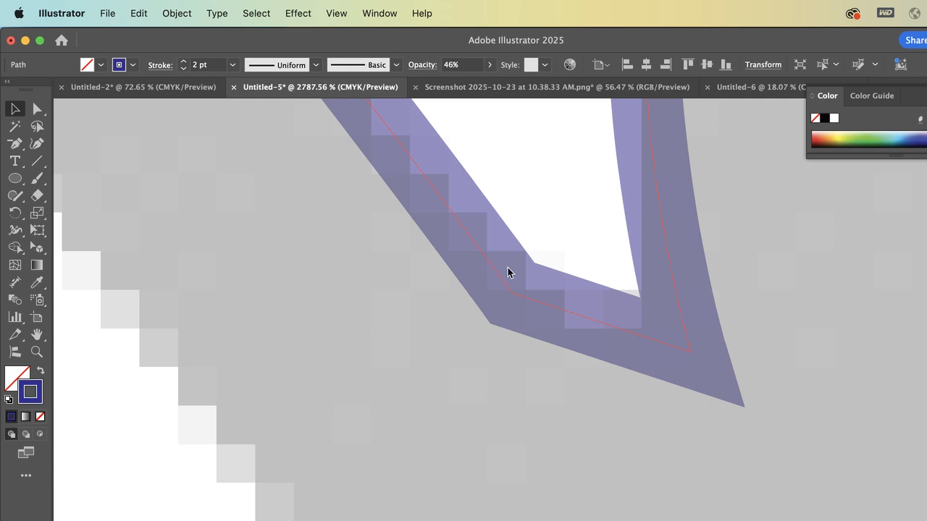
key(a)
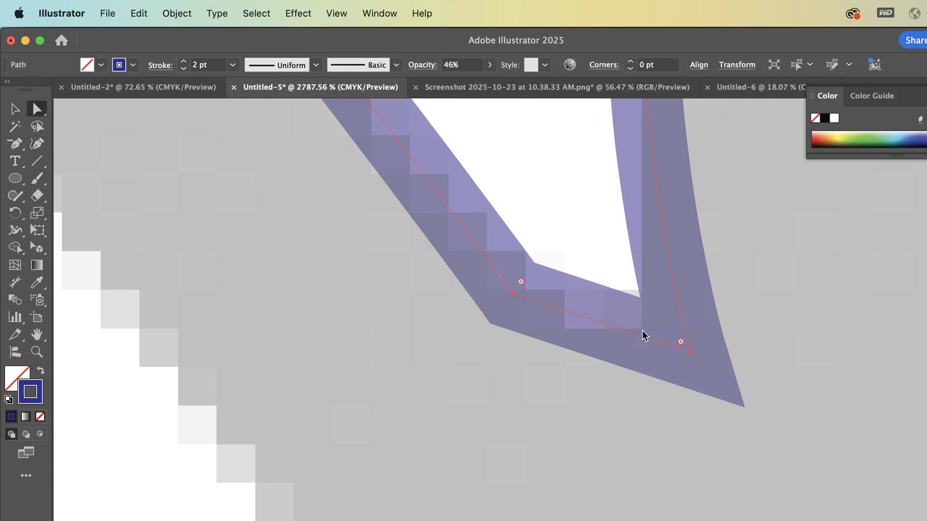
click(692, 352)
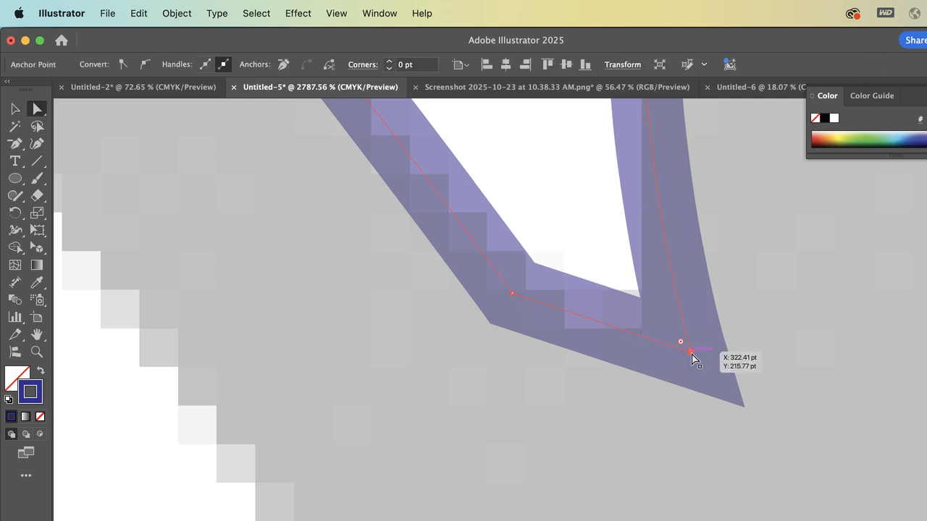
scroll(693, 356, up, 4)
scroll(692, 358, down, 4)
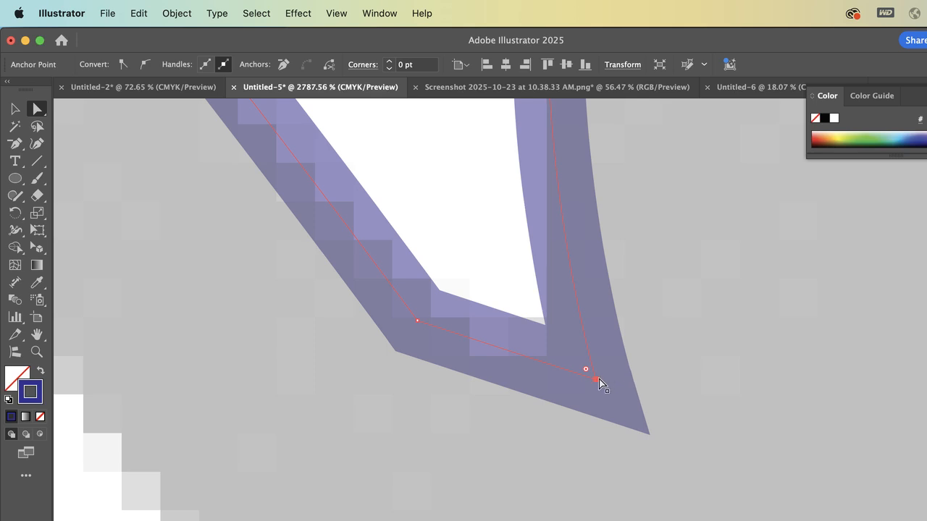
mouse_move(596, 380)
mouse_down()
mouse_move(558, 344)
mouse_move(549, 362)
mouse_up()
Adjust the lower handle of the head's side anchor inward so the curve down to the notch follows the reference edge
scroll(547, 359, up, 3)
scroll(547, 358, up, 3)
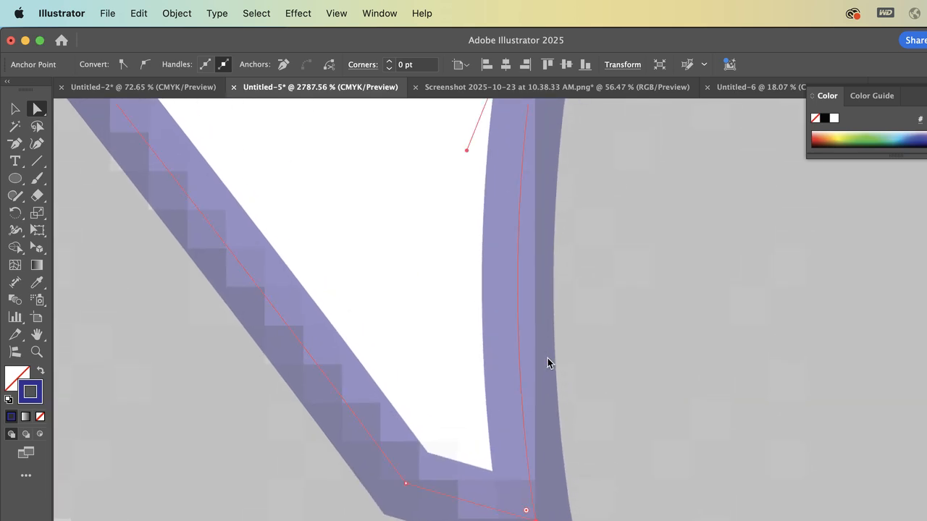
scroll(548, 361, down, 2)
mouse_move(477, 178)
mouse_down()
mouse_move(497, 192)
mouse_move(516, 191)
mouse_up()
scroll(516, 192, up, 4)
scroll(517, 197, down, 6)
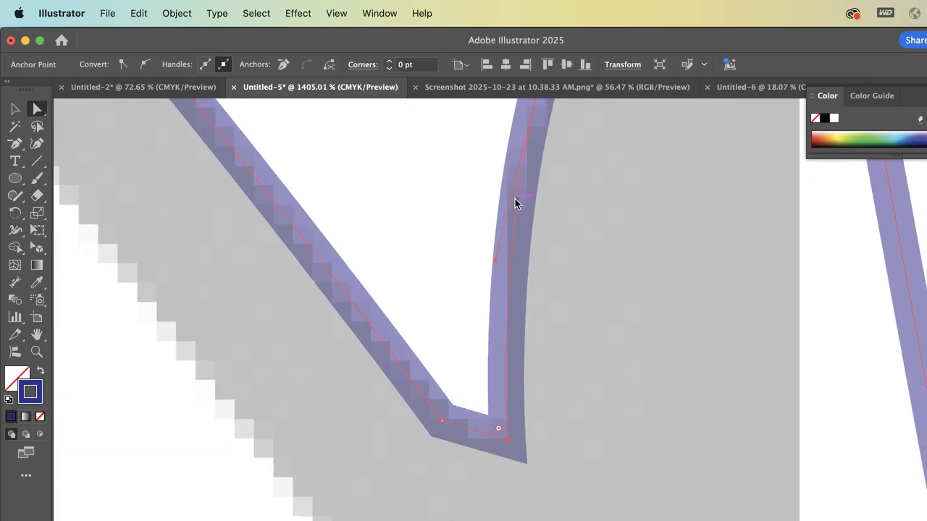
Fine-tune the lower handle of the head's side curve and lower the head's top anchor to about X 340, Y 187 pt
drag(490, 243, 492, 251)
scroll(629, 204, down, 3)
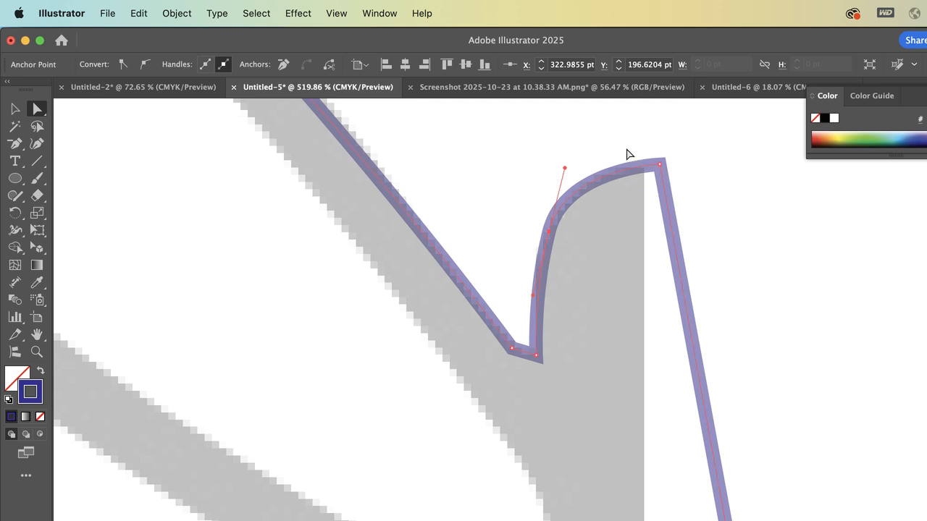
drag(659, 165, 662, 176)
scroll(572, 306, left, 3)
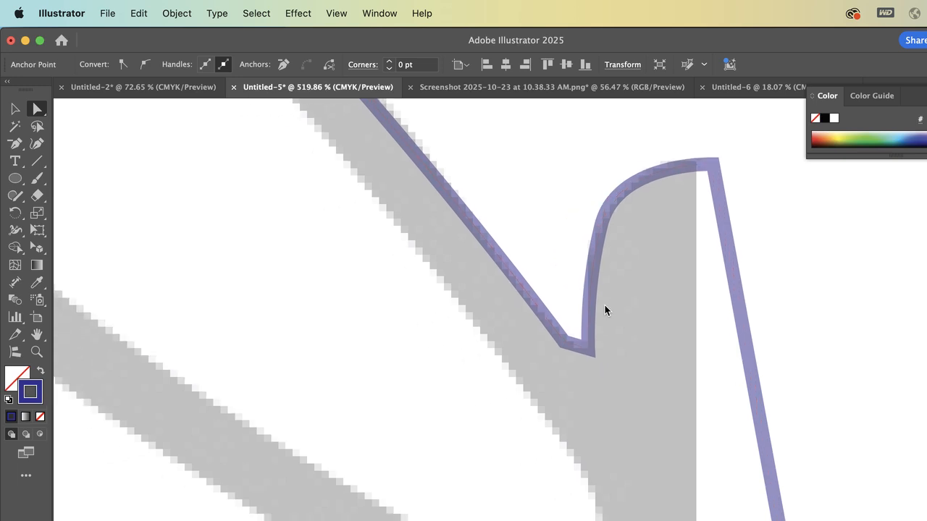
Round the bottom of the notch between wing and head by pulling curve handles from its corner with the Anchor Point tool
scroll(564, 374, up, 8)
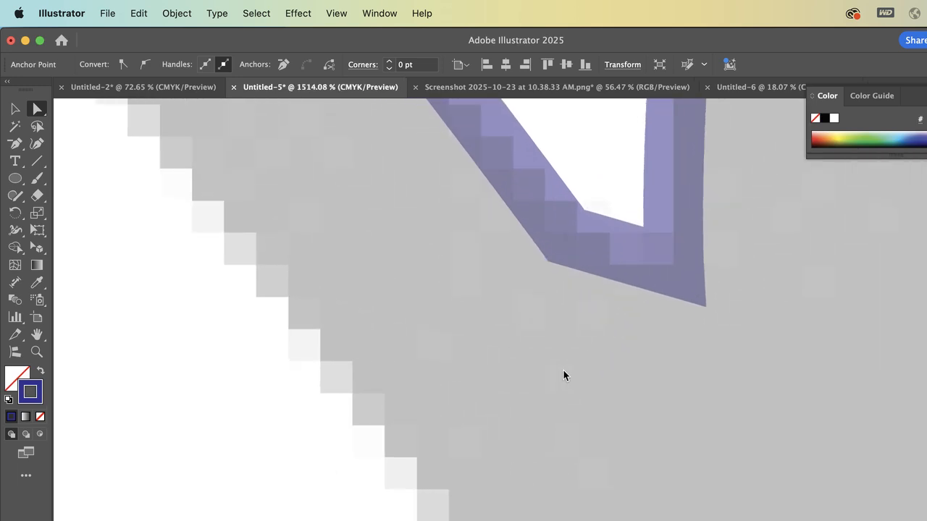
drag(16, 144, 67, 196)
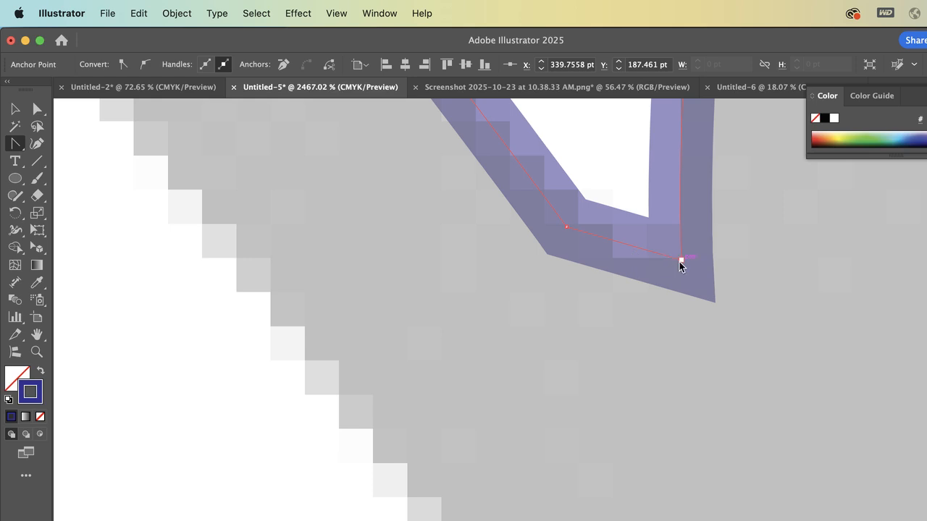
drag(680, 260, 636, 310)
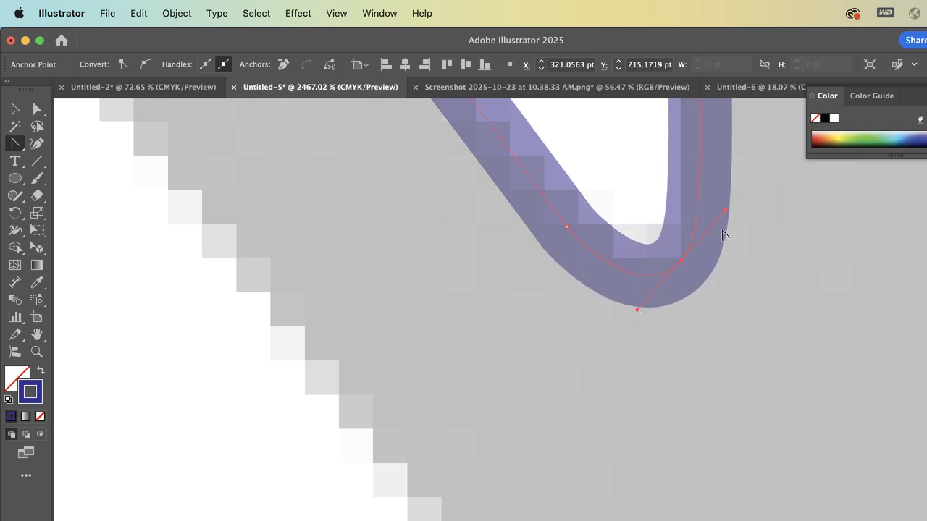
click(567, 228)
Adjust the wing-side handle at the top of the lower wing-body gap so the curve follows the wing edge, then deselect the path
scroll(666, 222, down, 6)
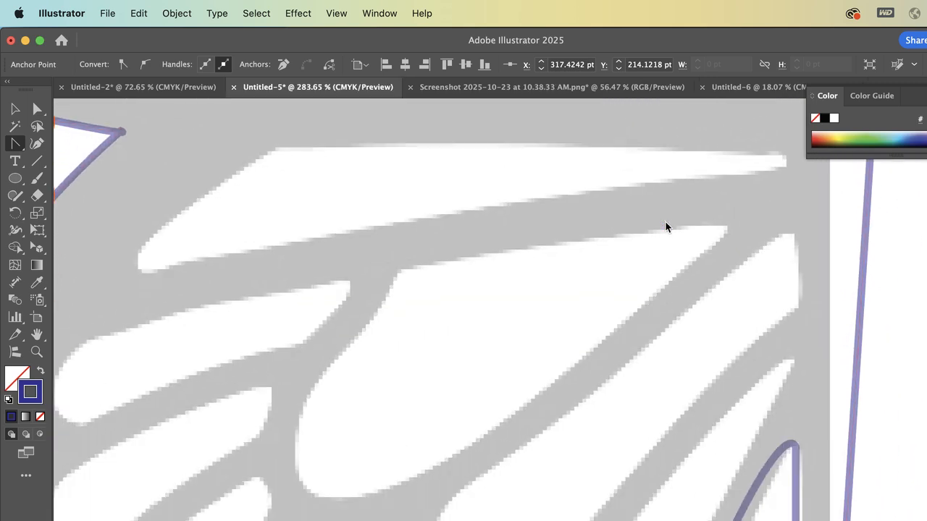
scroll(665, 226, down, 3)
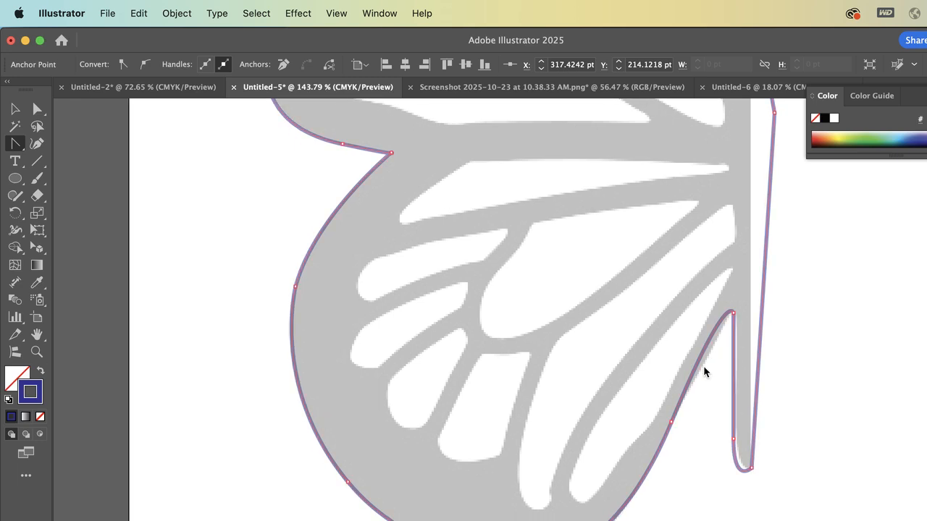
scroll(703, 366, up, 5)
scroll(652, 275, down, 2)
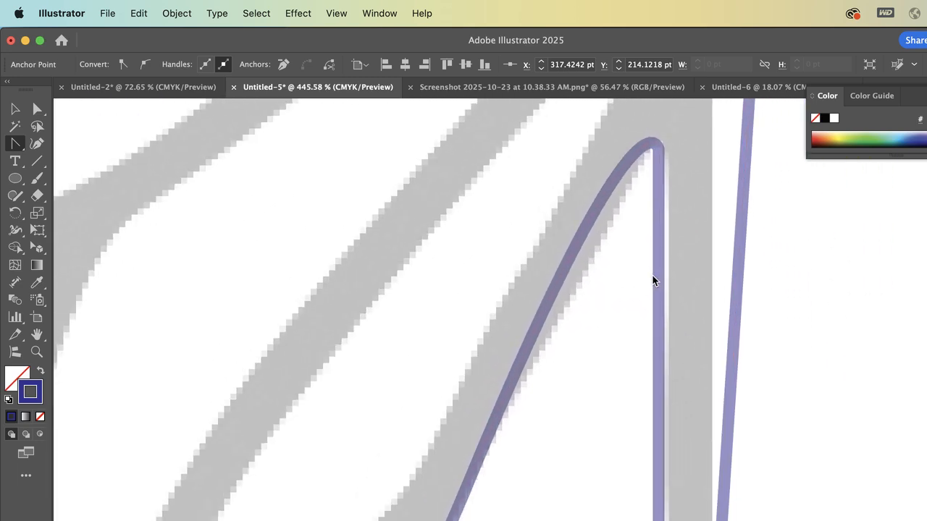
click(659, 148)
scroll(547, 273, down, 2)
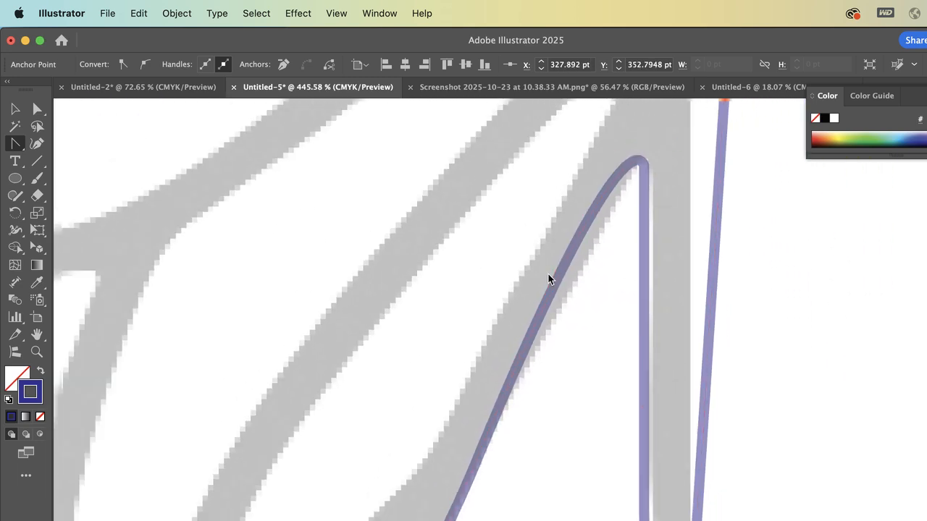
scroll(548, 273, down, 2)
drag(606, 145, 596, 208)
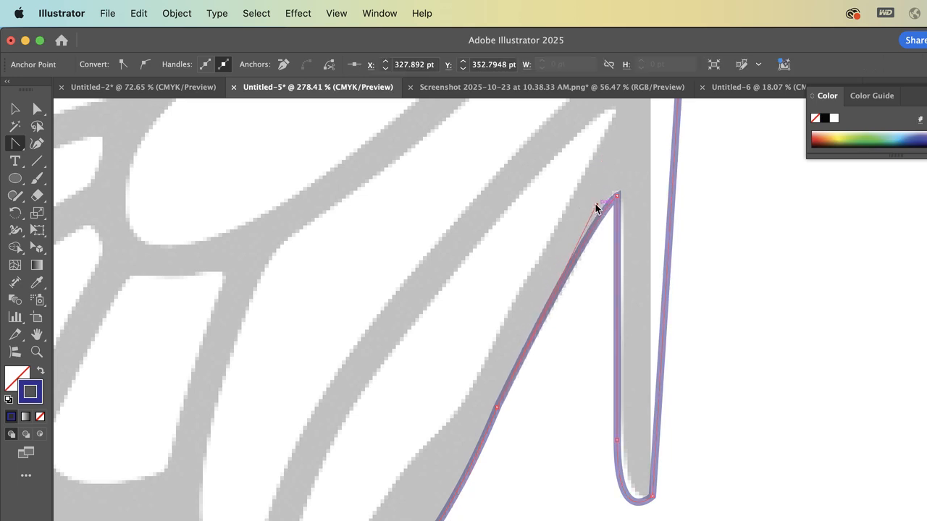
scroll(624, 126, down, 6)
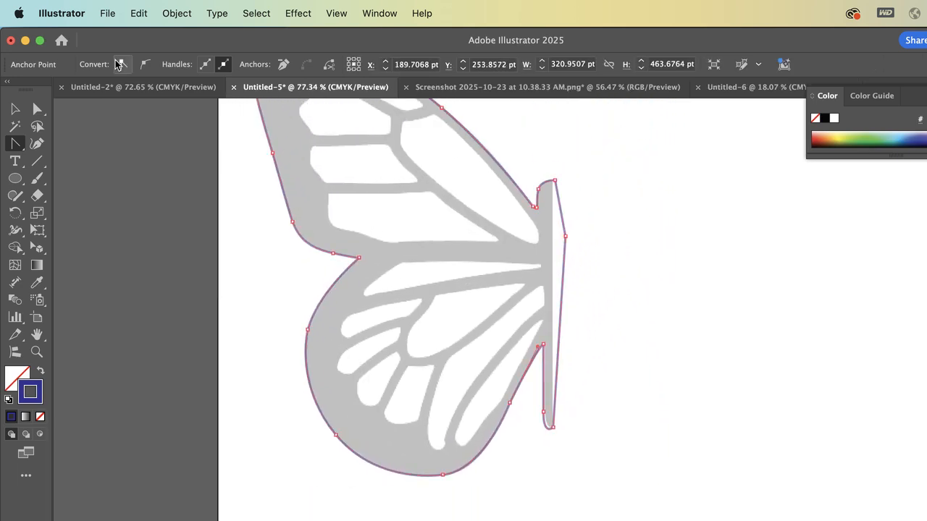
click(14, 109)
scroll(336, 207, up, 3)
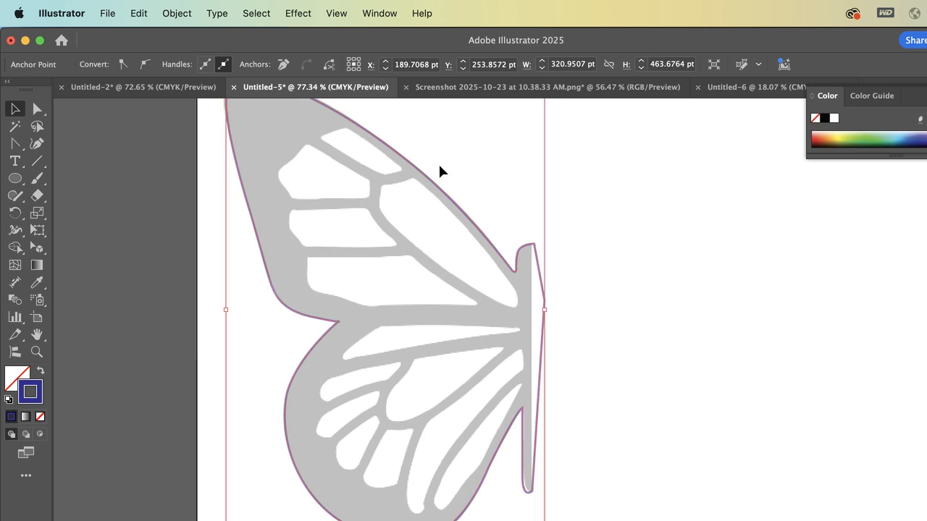
click(567, 195)
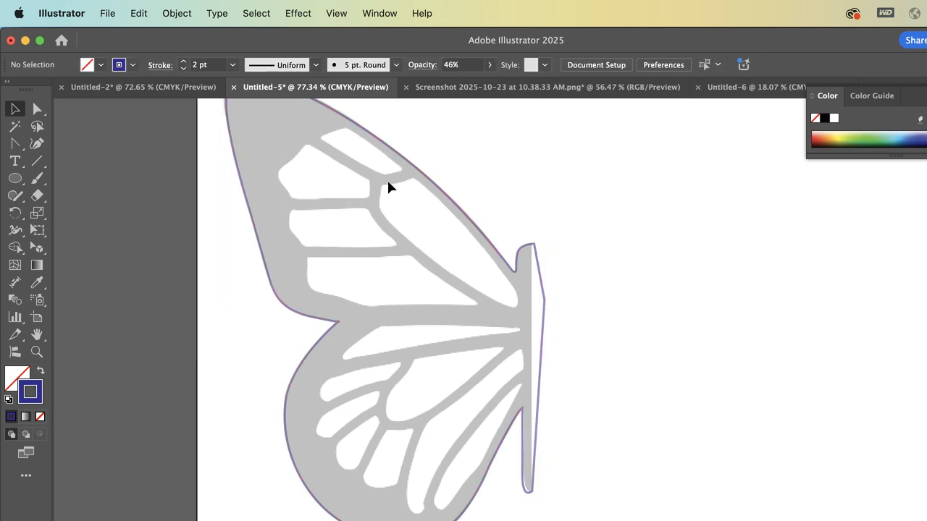
Draw an open Pen path along the upper vein, straight to about X 183, Y 122 pt, then curved past the wing's outer edge
scroll(383, 150, up, 5)
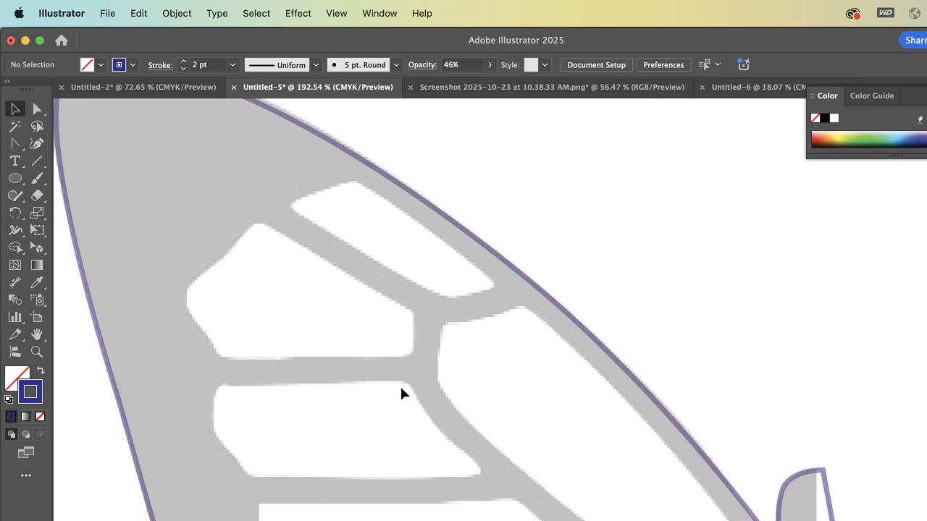
click(15, 143)
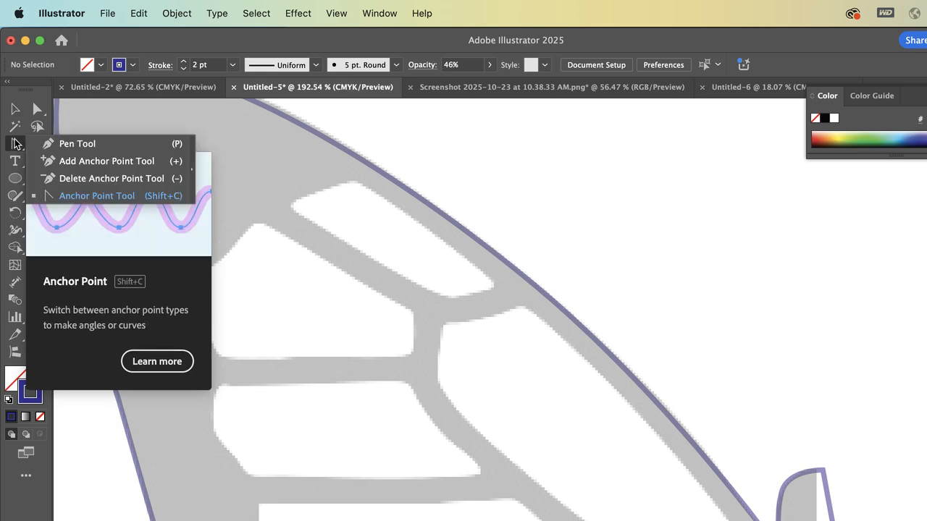
click(77, 144)
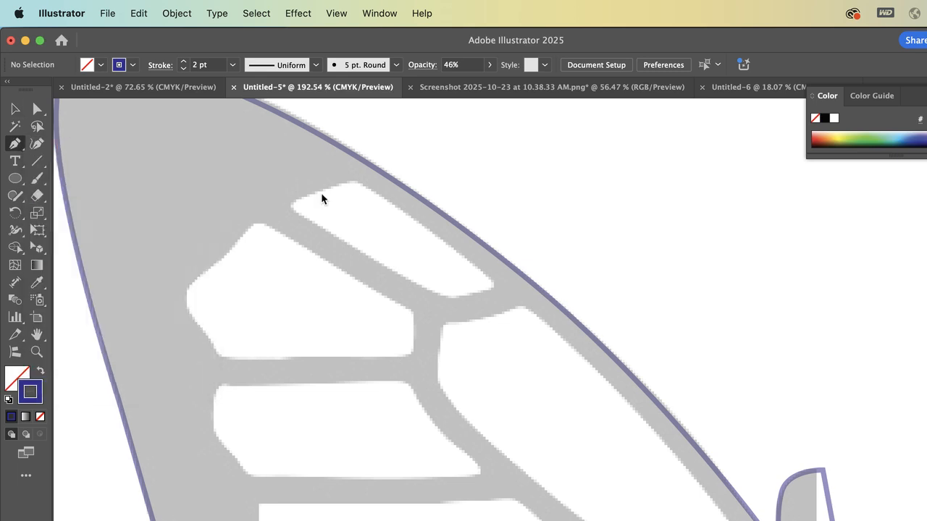
click(241, 194)
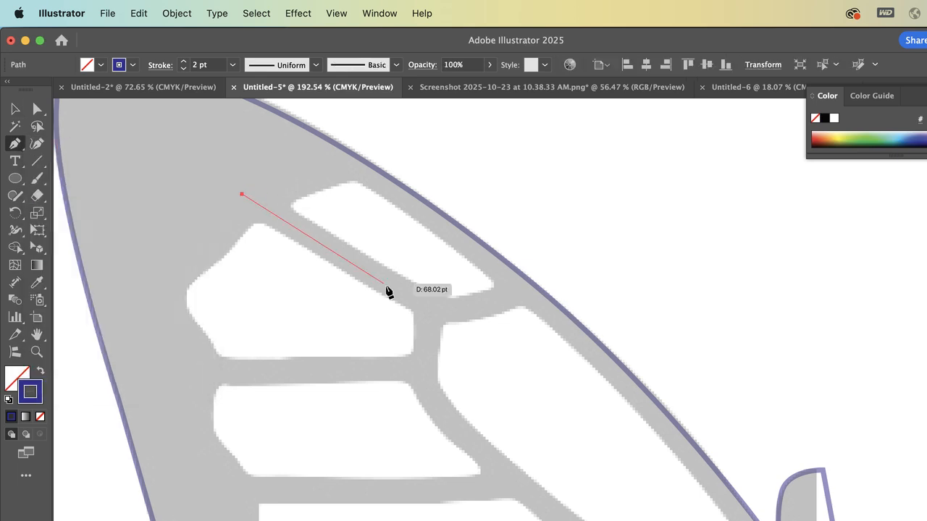
click(436, 309)
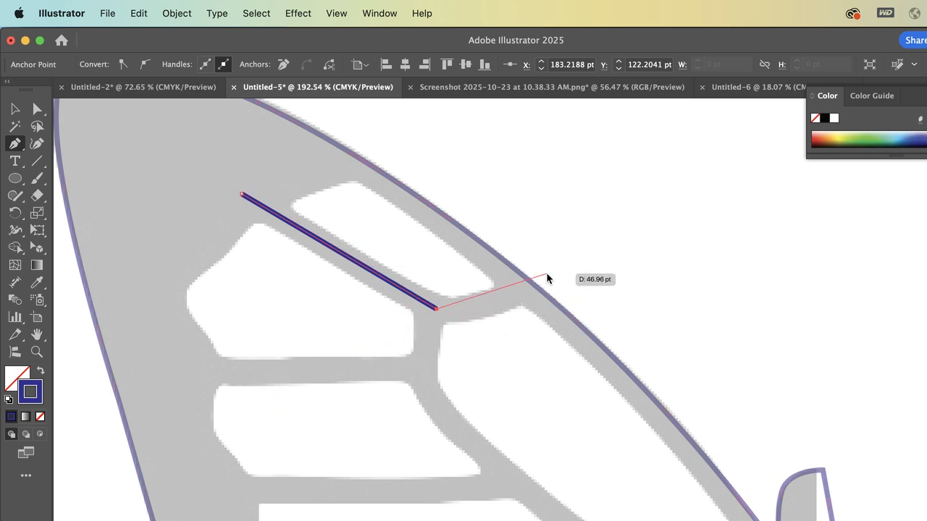
drag(542, 276, 586, 237)
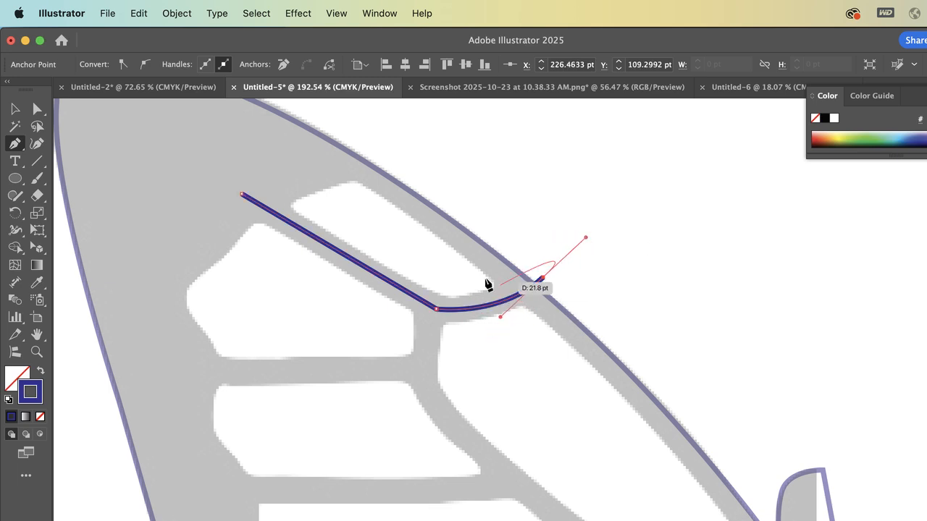
click(15, 109)
click(515, 193)
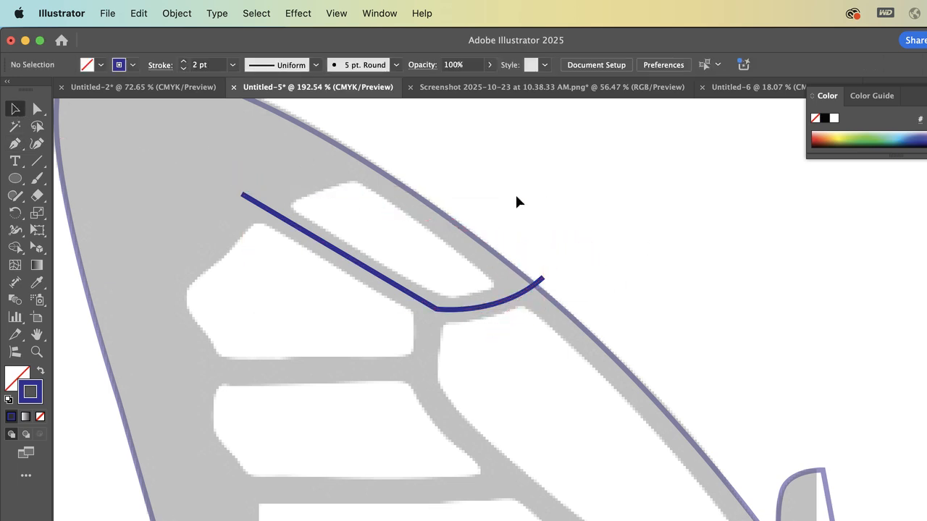
Convert the vein path's middle corner into a smooth point by pulling short curve handles from it
click(440, 313)
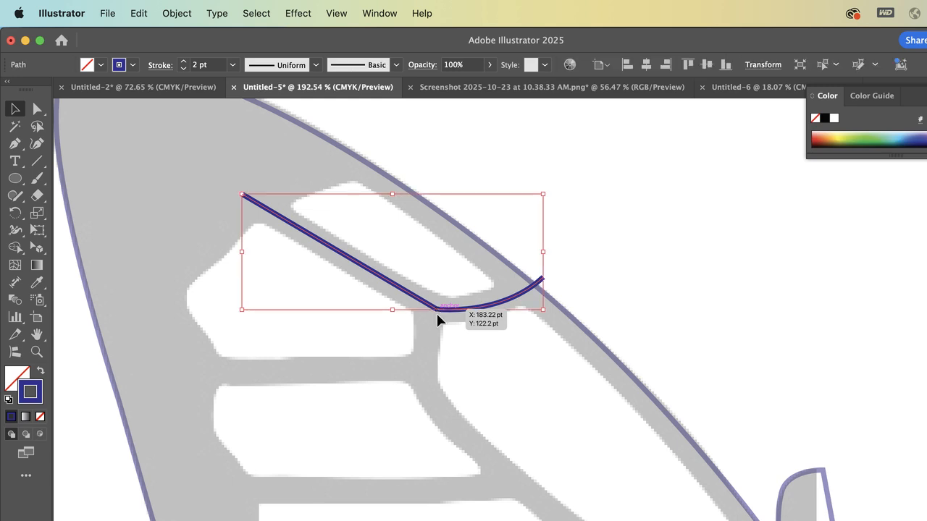
click(37, 109)
click(434, 309)
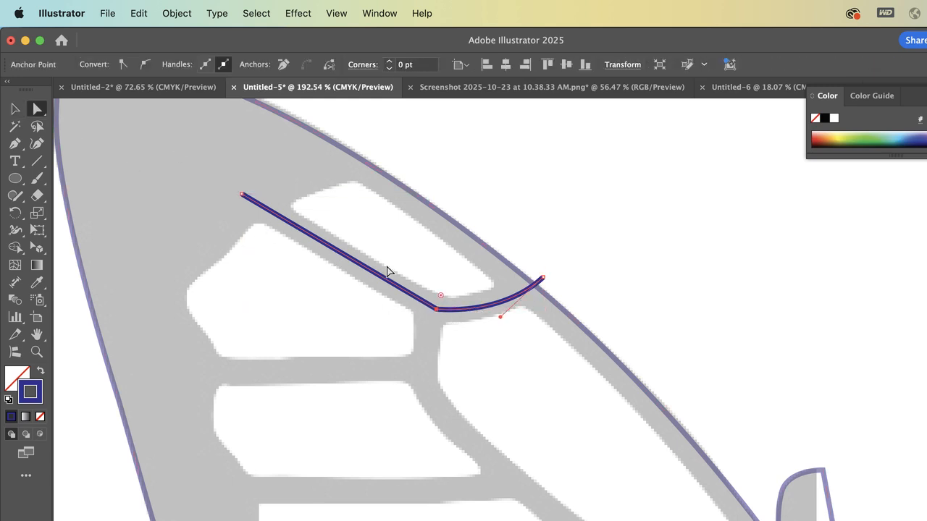
click(14, 143)
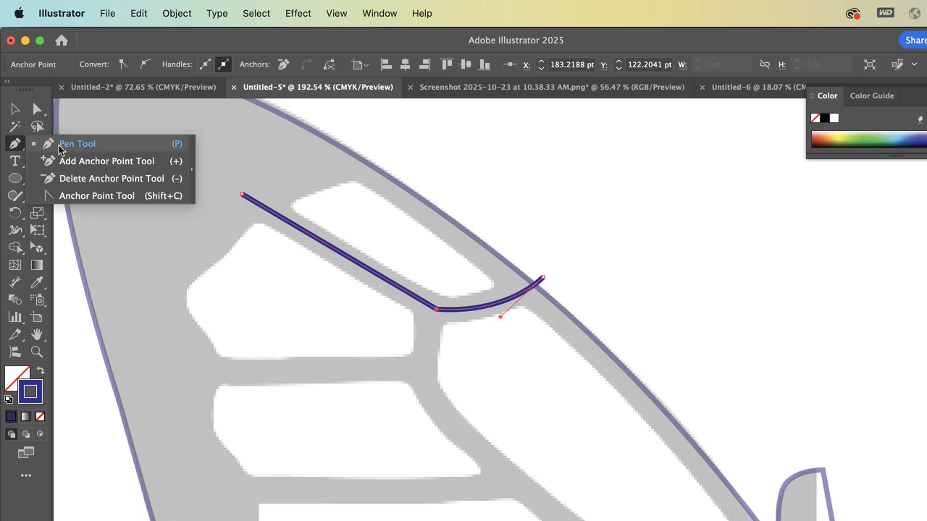
click(78, 196)
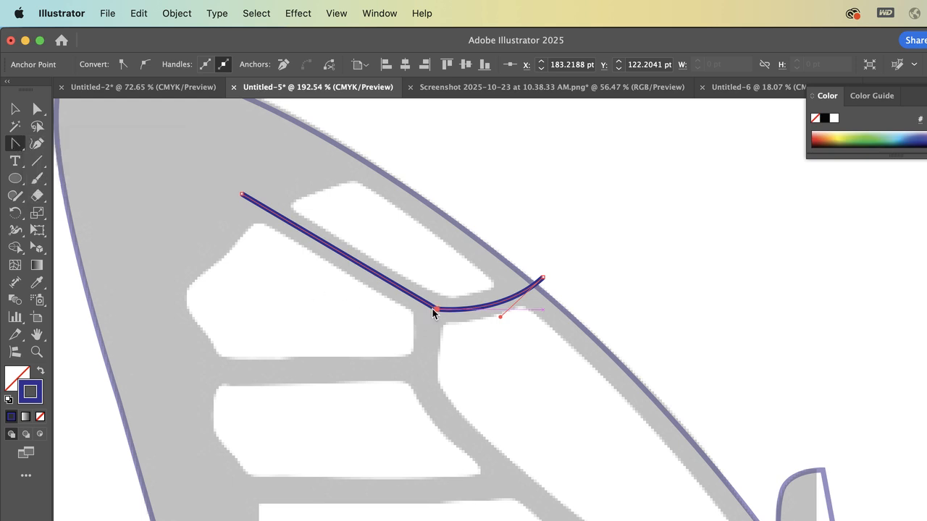
drag(434, 309, 463, 316)
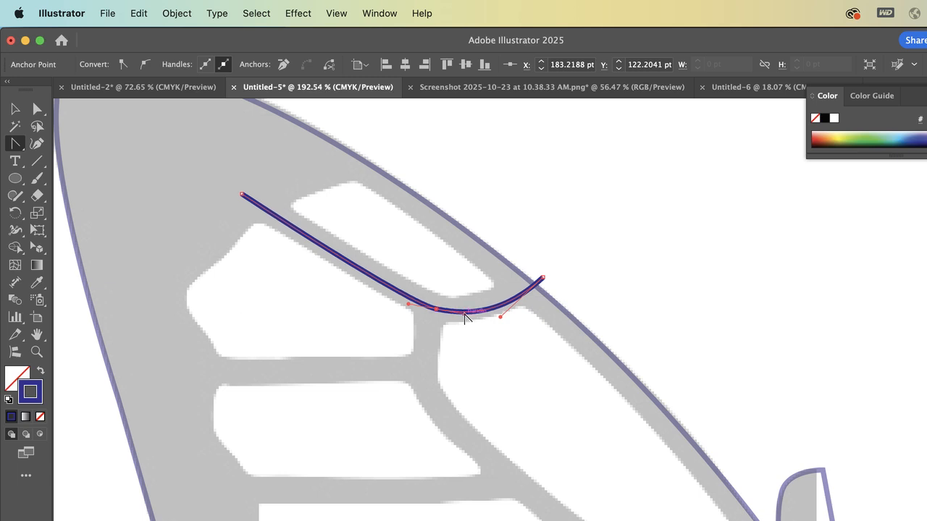
Nudge the vein path's outer end anchor to about X 224.5, Y 108.3 pt and shorten the curve handles to follow the reference vein
click(38, 109)
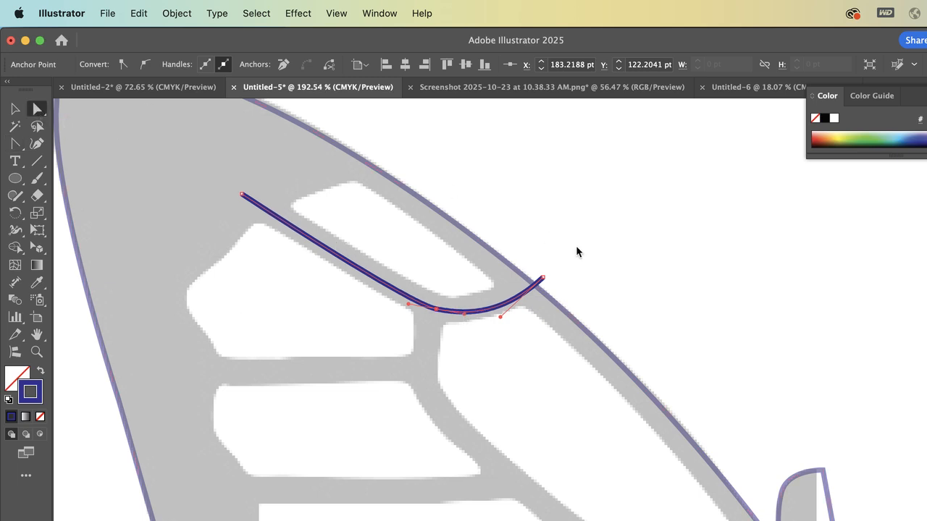
click(544, 281)
key(Left)
key(Left)
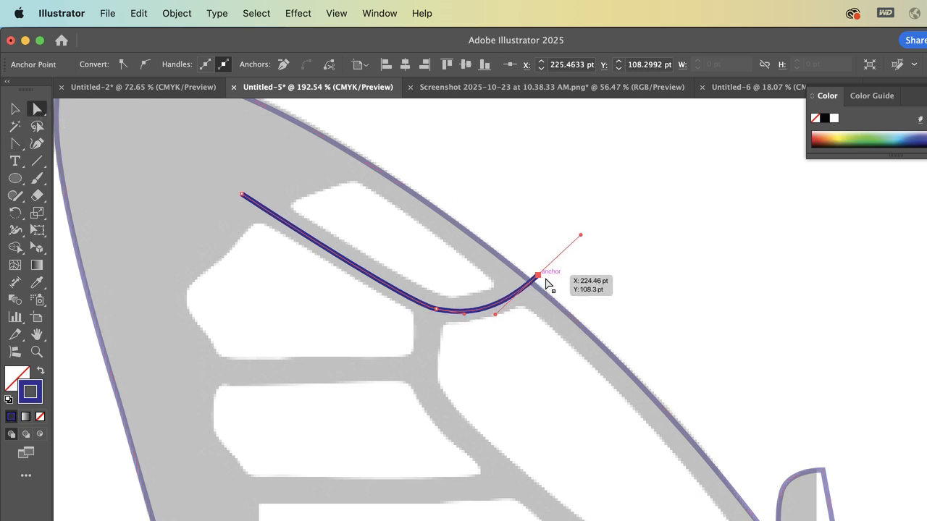
drag(496, 314, 455, 314)
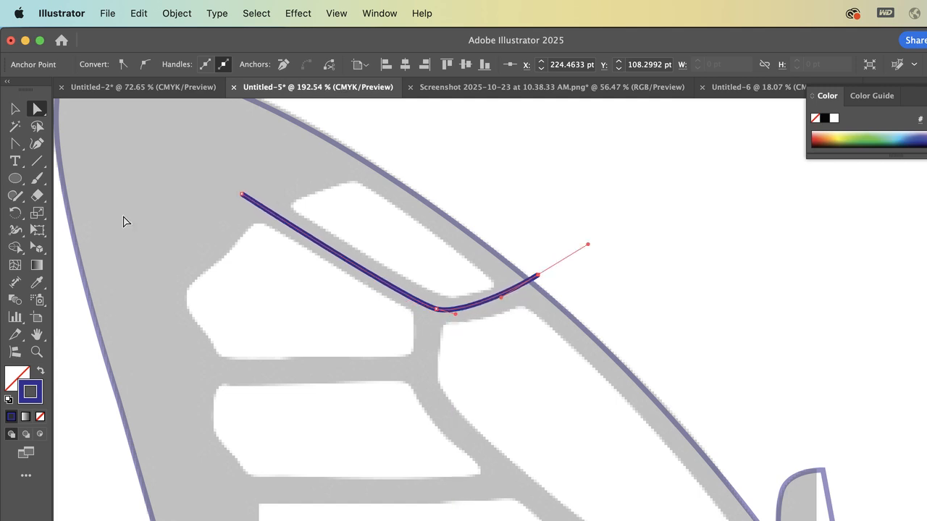
click(15, 109)
click(547, 149)
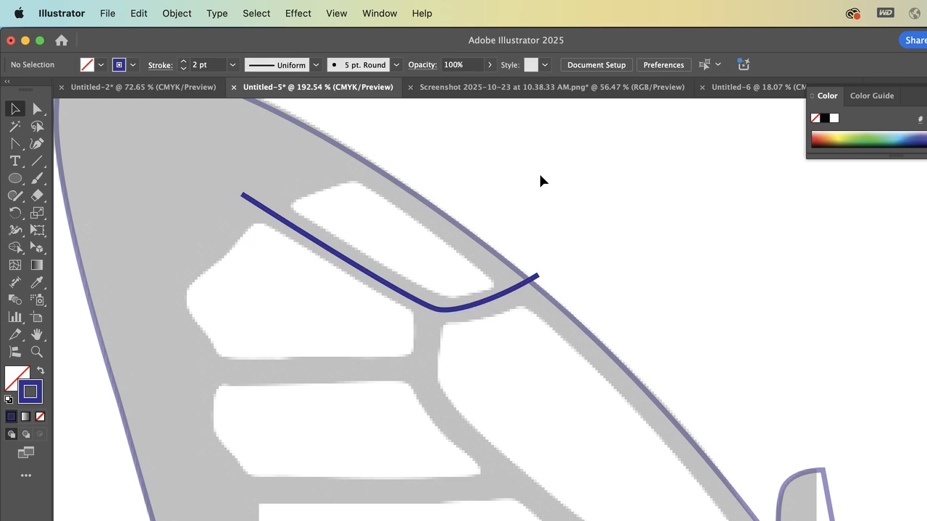
Select the finished vein path and copy it
click(440, 309)
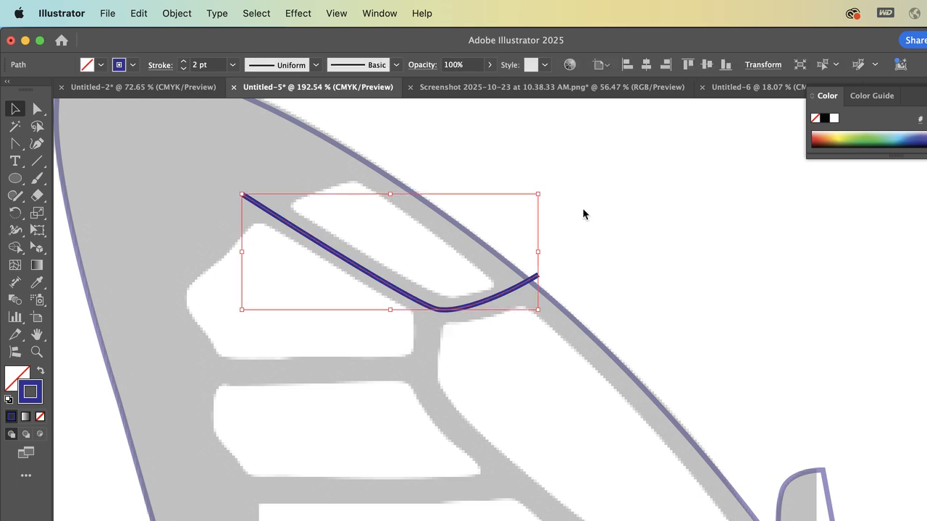
key(super+c)
Try an ordinary paste of the copied vein path twice, deleting the pasted copy each time
key(super+v)
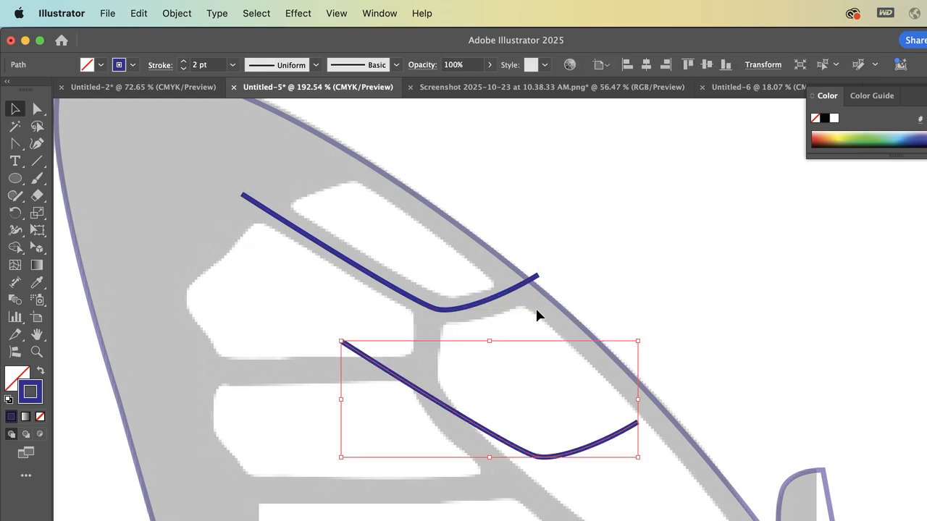
key(Delete)
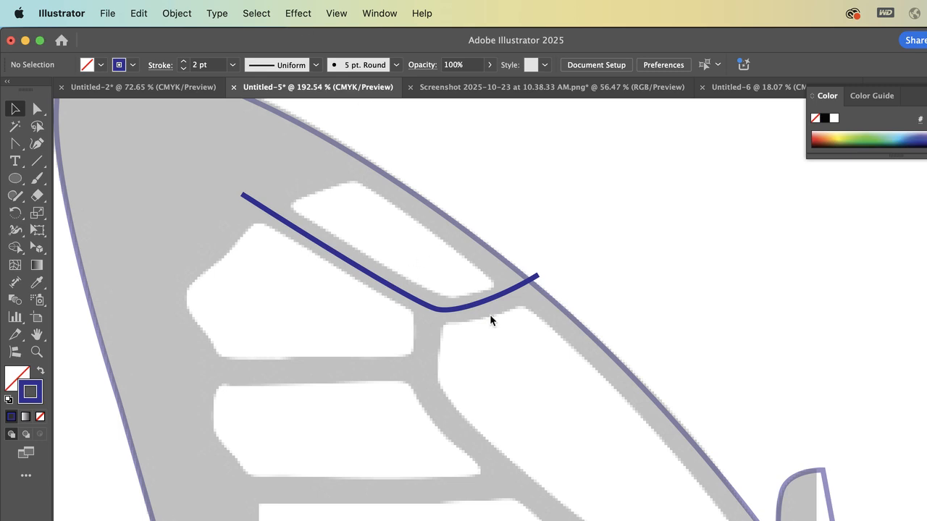
key(super+v)
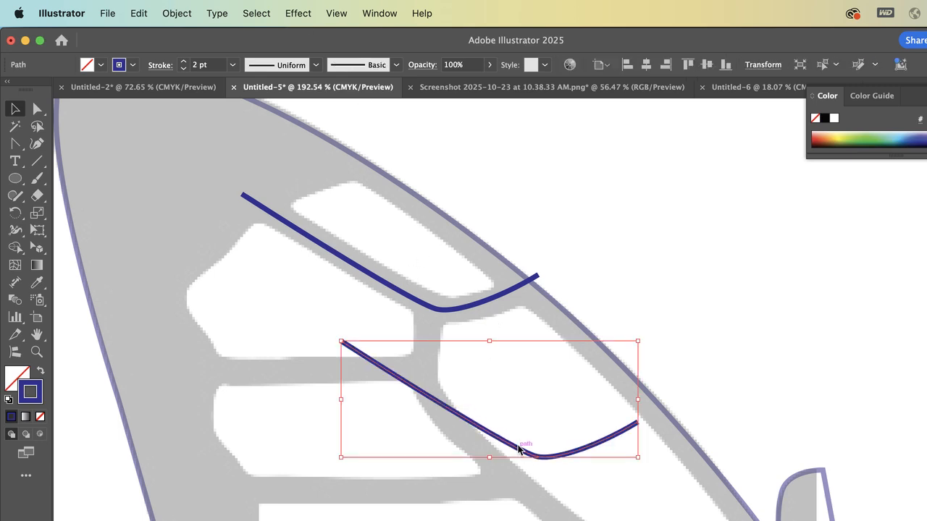
key(Delete)
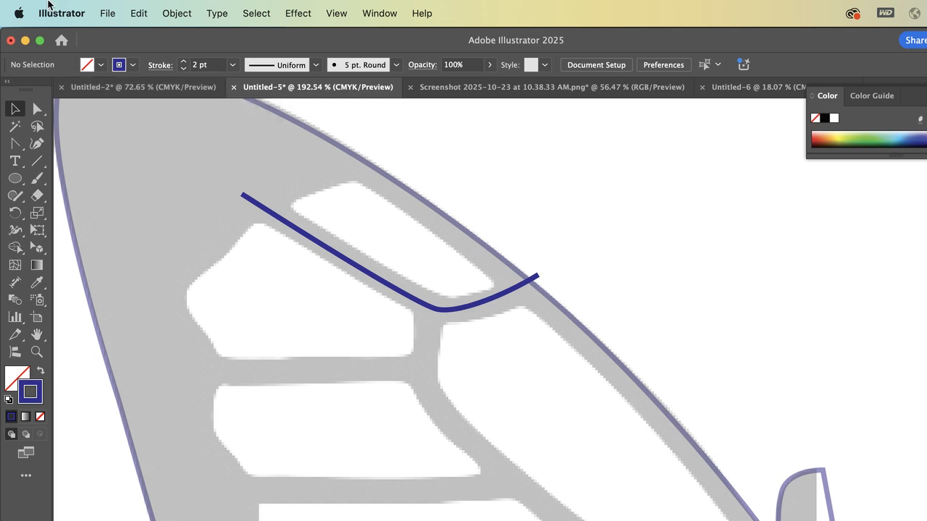
Paste the copied vein path in place and shift the copy down and slightly left of the original
click(135, 11)
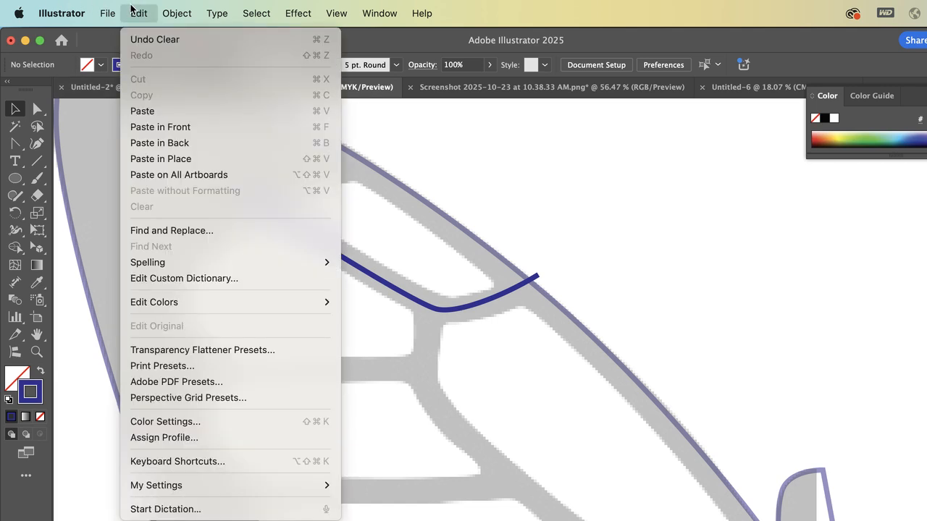
click(158, 161)
key(shift+Down)
key(shift+Down)
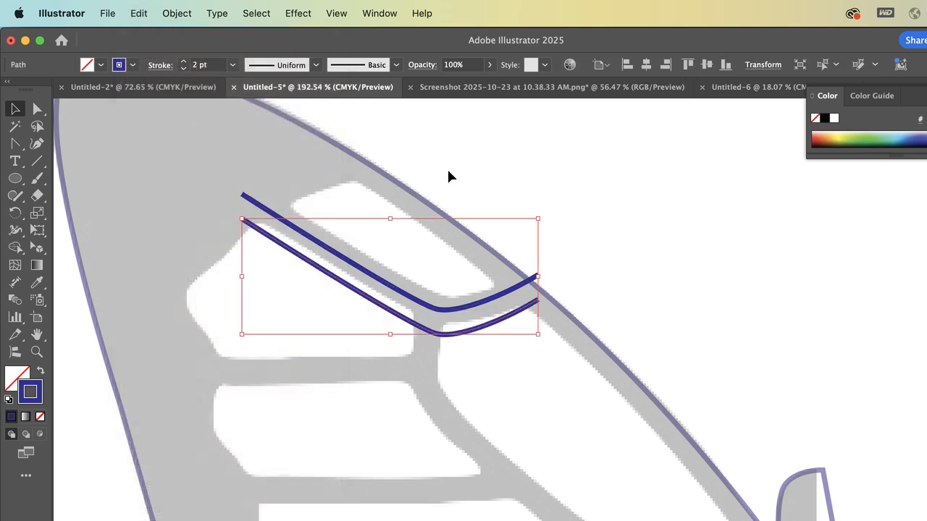
key(shift+Left)
key(shift+Left)
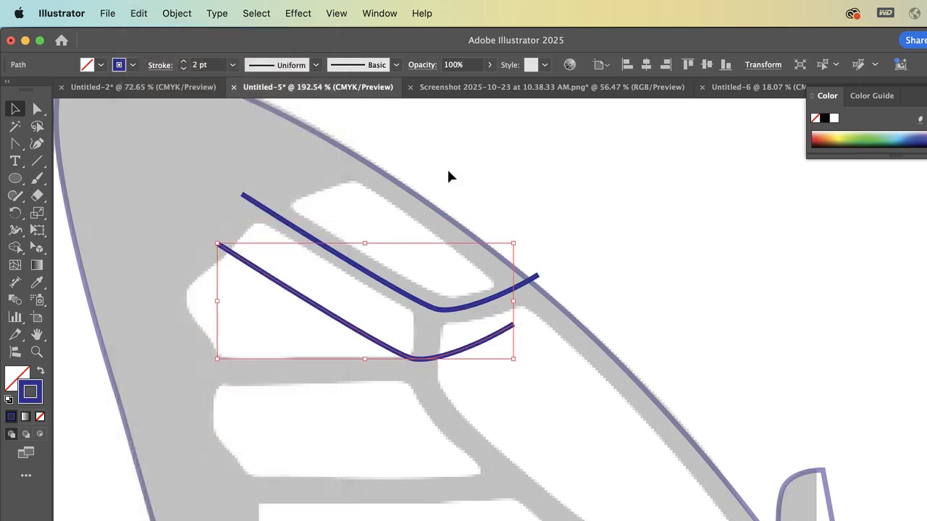
Rotate the pasted vein path counterclockwise until its long segment runs horizontally like the second reference vein
drag(497, 237, 406, 212)
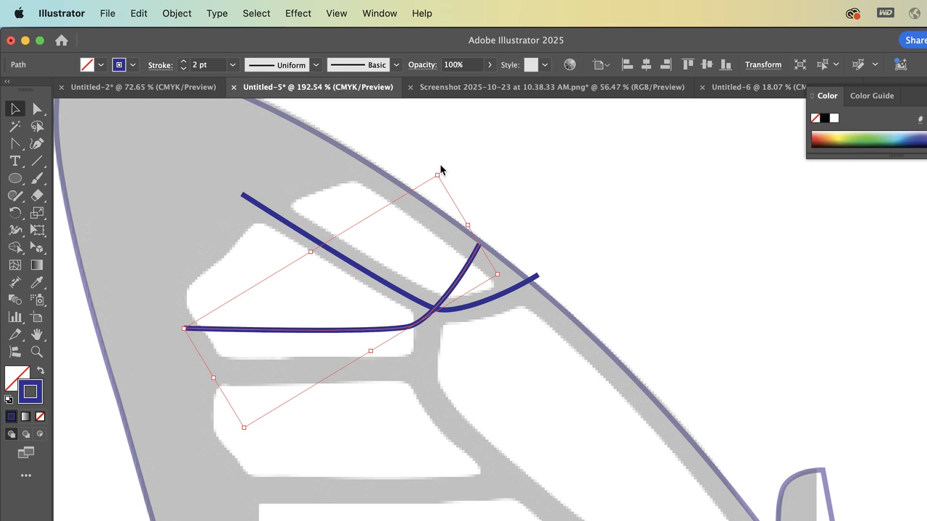
mouse_move(440, 170)
mouse_down()
mouse_move(356, 155)
mouse_move(483, 184)
mouse_move(497, 205)
mouse_move(478, 195)
mouse_up()
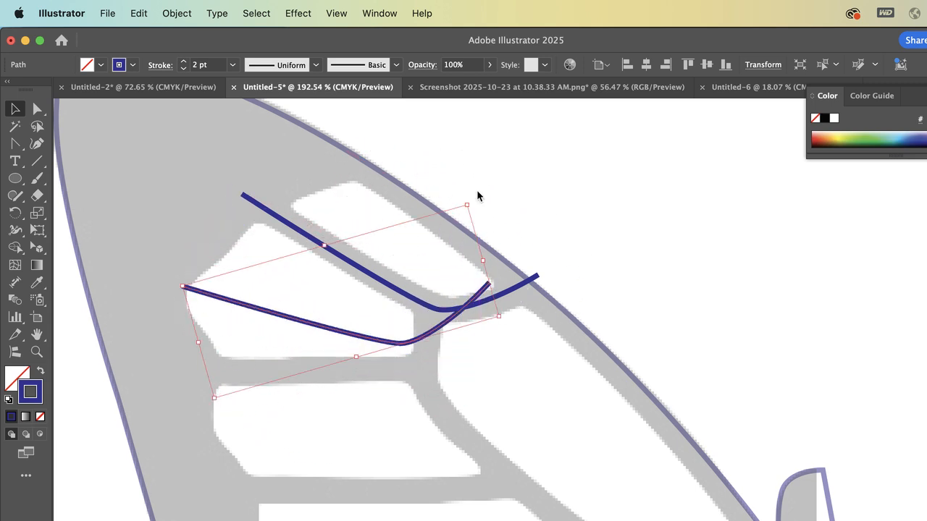
Hide the bounding box around the rotated vein path, and turn the bounding box back on
click(379, 13)
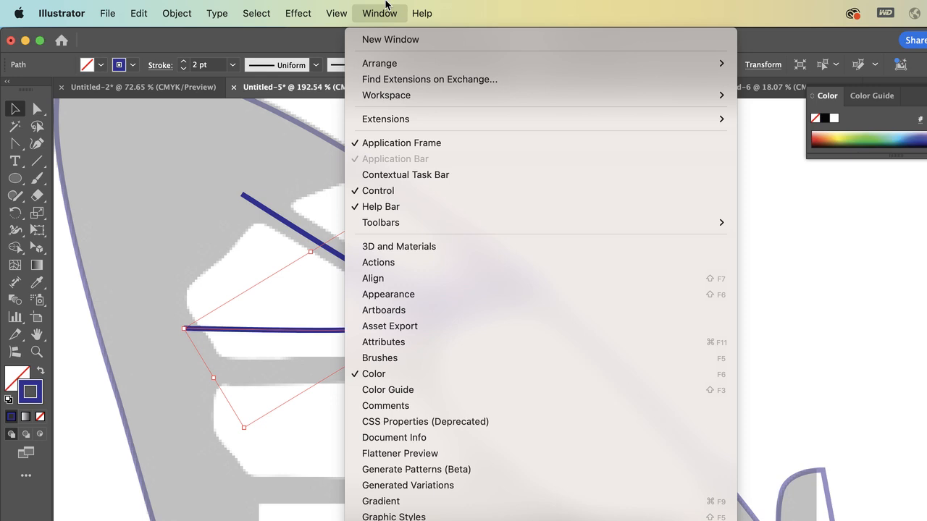
mouse_move(352, 4)
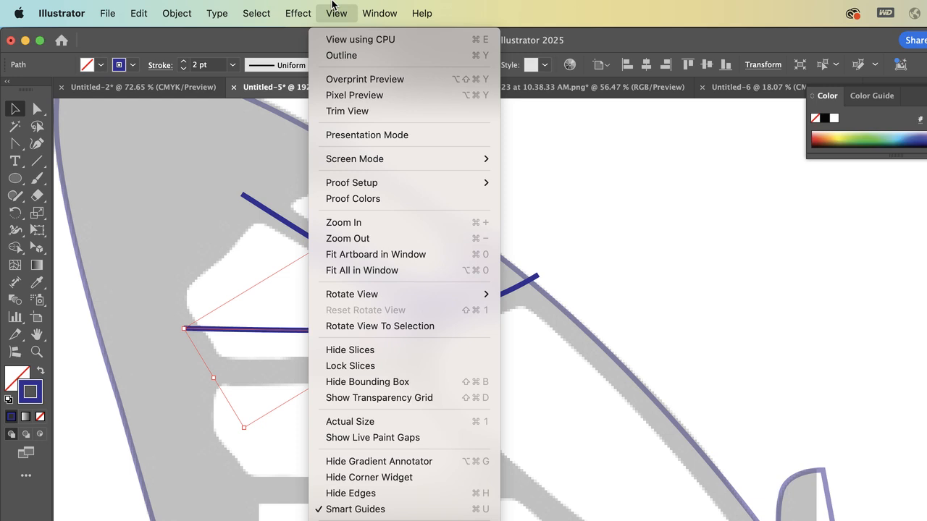
click(341, 387)
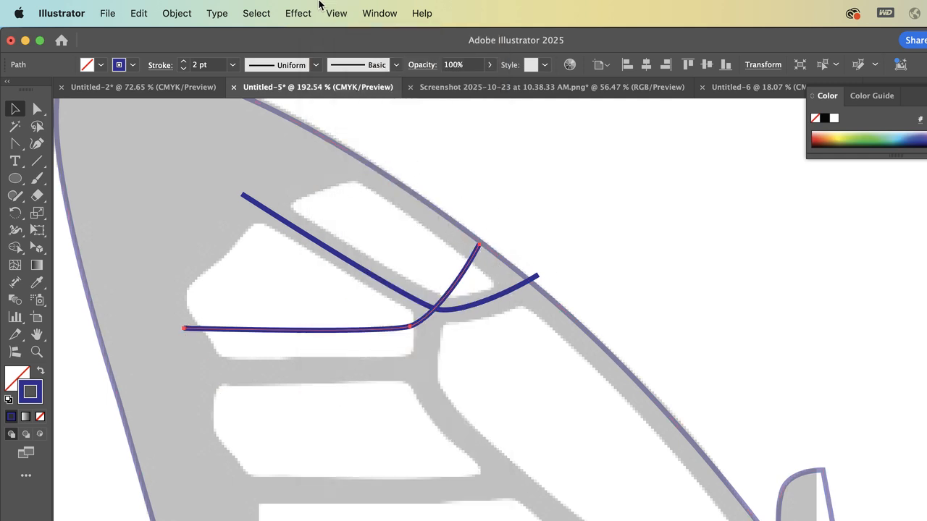
click(371, 4)
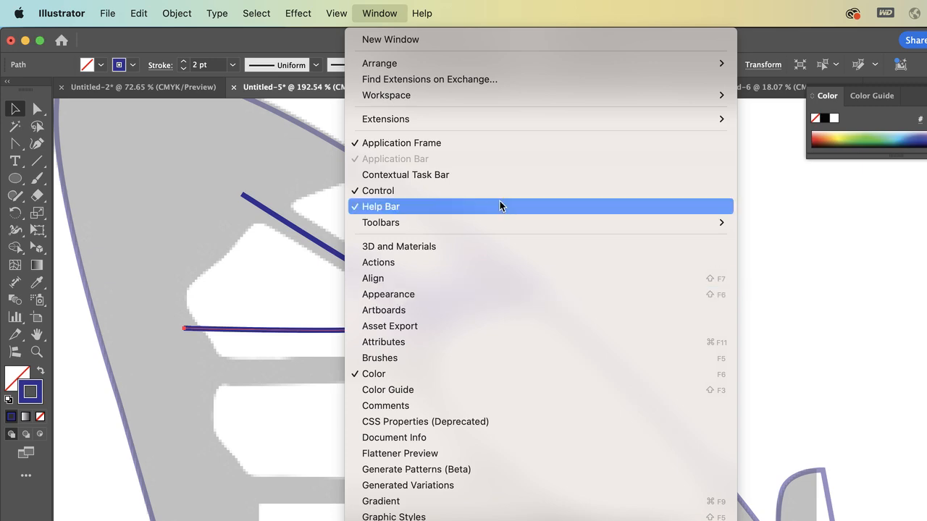
click(783, 51)
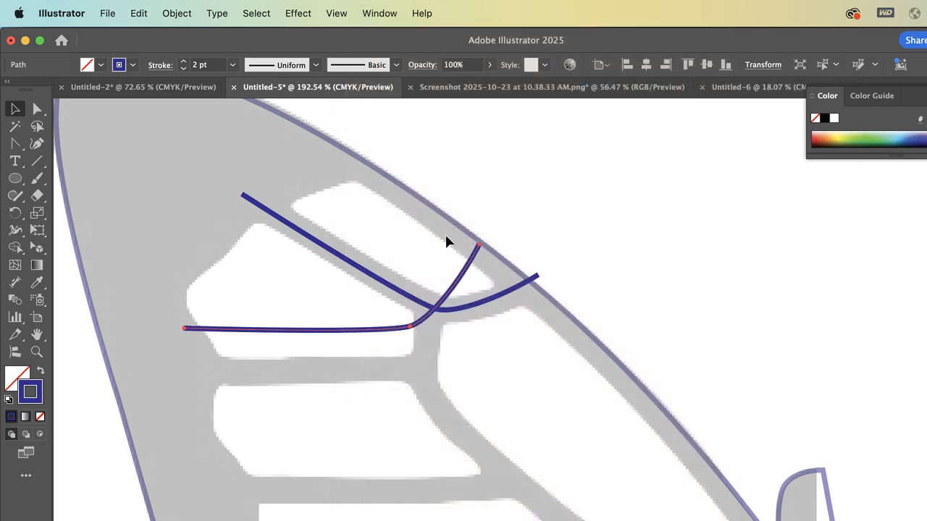
click(375, 5)
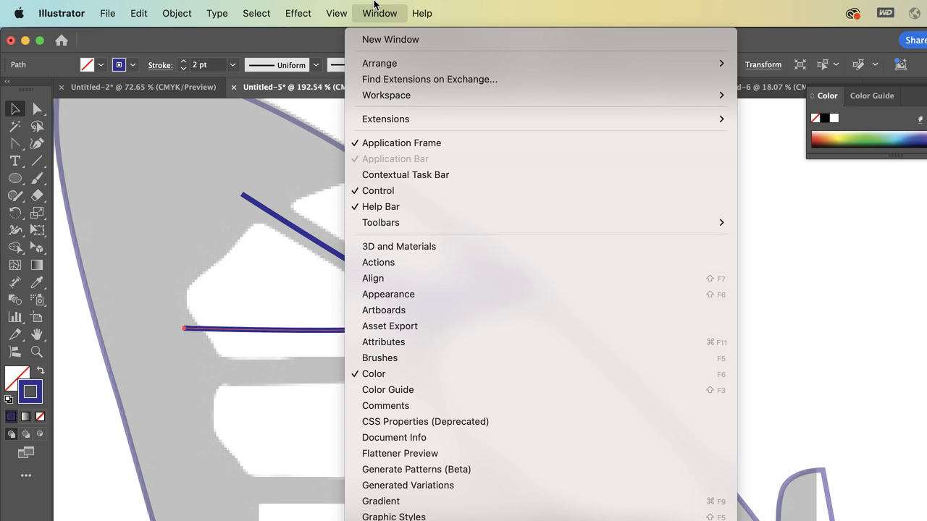
mouse_move(329, 4)
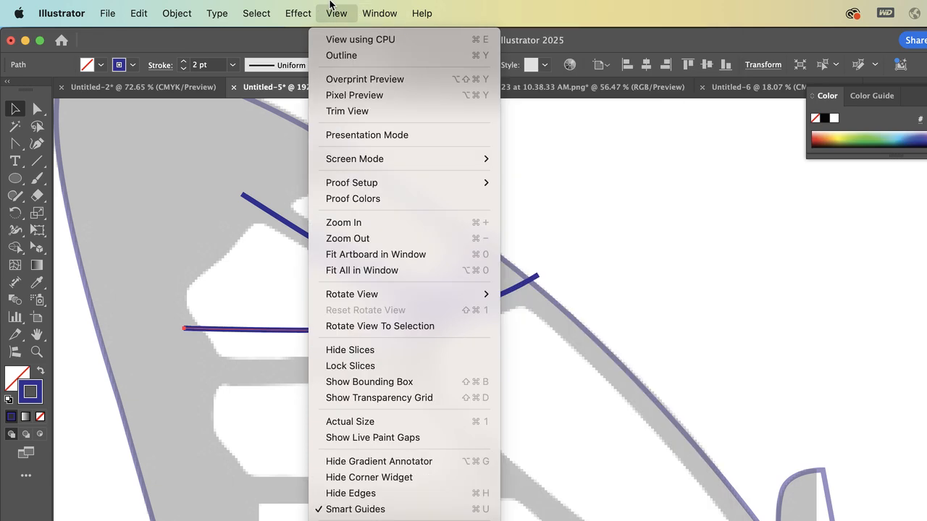
click(362, 382)
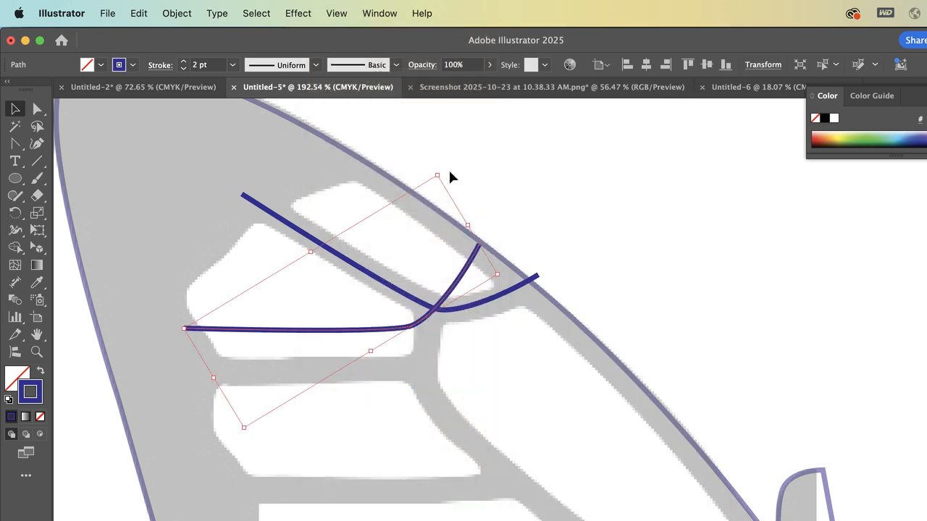
Move the rotated vein path down so its long segment lies on the horizontal reference vein
drag(441, 175, 404, 268)
key(super+z)
drag(441, 308, 443, 344)
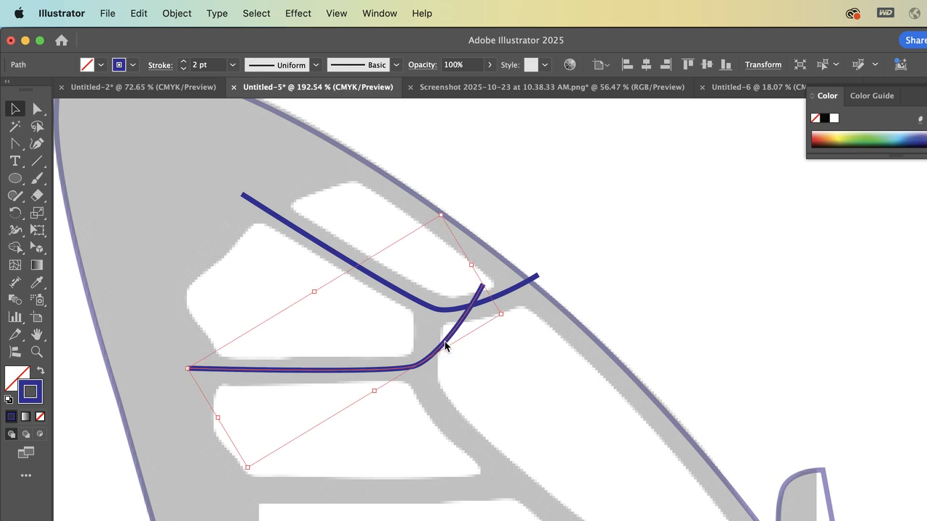
Pull the second vein path's upper end anchor inward and adjust its curve handle to follow the short vertical reference vein
click(37, 109)
drag(483, 289, 441, 290)
drag(426, 330, 429, 328)
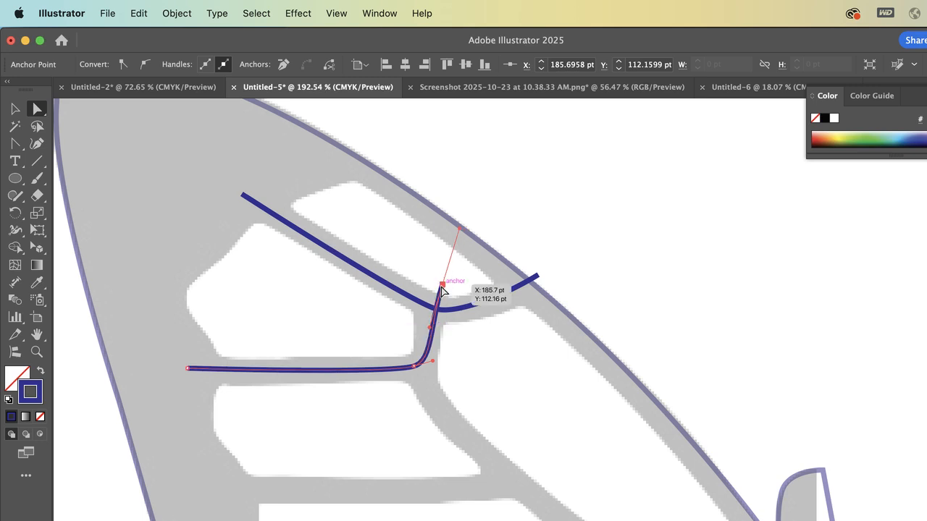
mouse_move(441, 287)
mouse_down()
mouse_move(435, 311)
mouse_move(434, 284)
mouse_up()
click(575, 253)
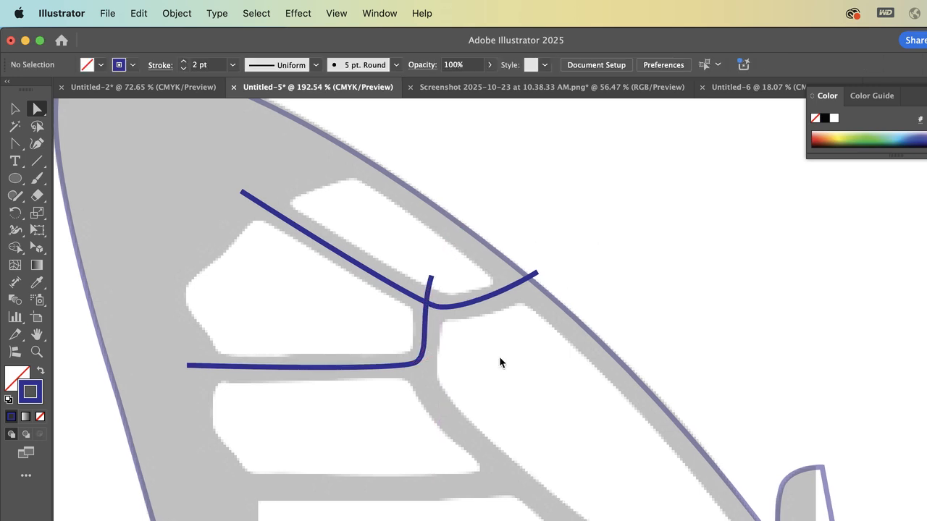
Duplicate the second vein path in front and shift the copy down and right onto the next horizontal reference vein
scroll(499, 357, down, 2)
scroll(499, 356, right, 2)
click(15, 109)
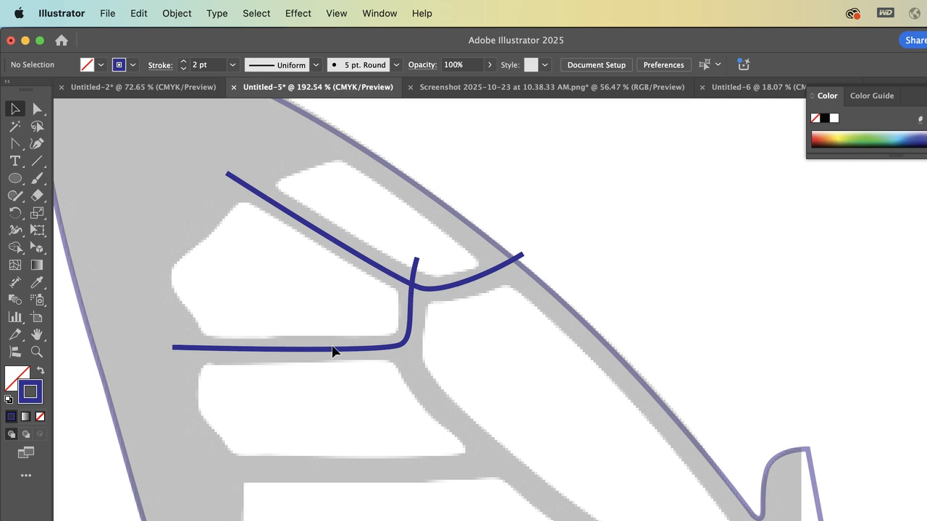
click(358, 352)
key(super+c)
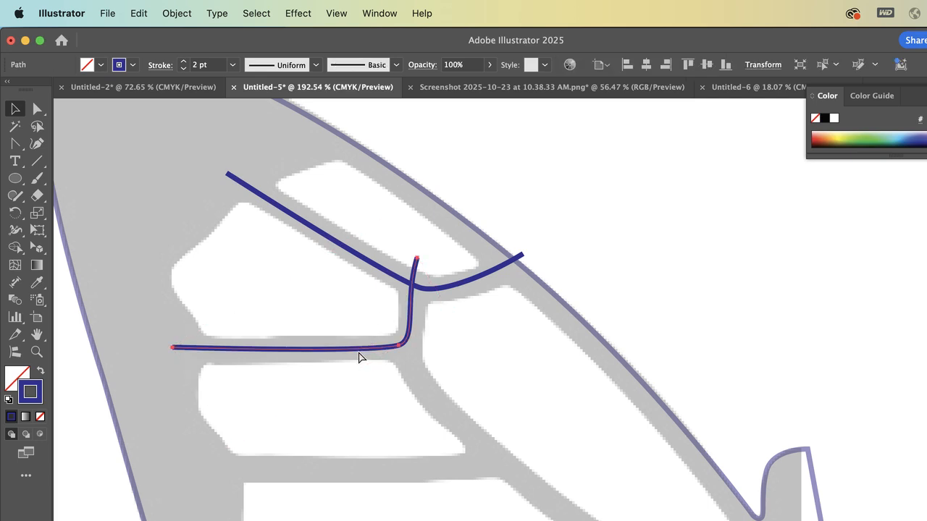
key(super+f)
key(shift+Down)
key(shift+Down)
key(shift+Down)
key(shift+Down)
key(shift+Down)
key(shift+Right)
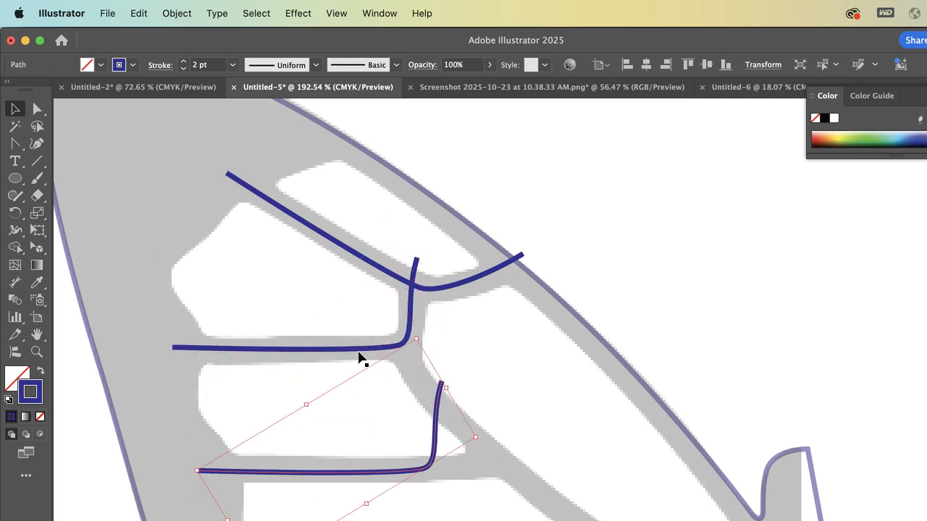
key(shift+Right)
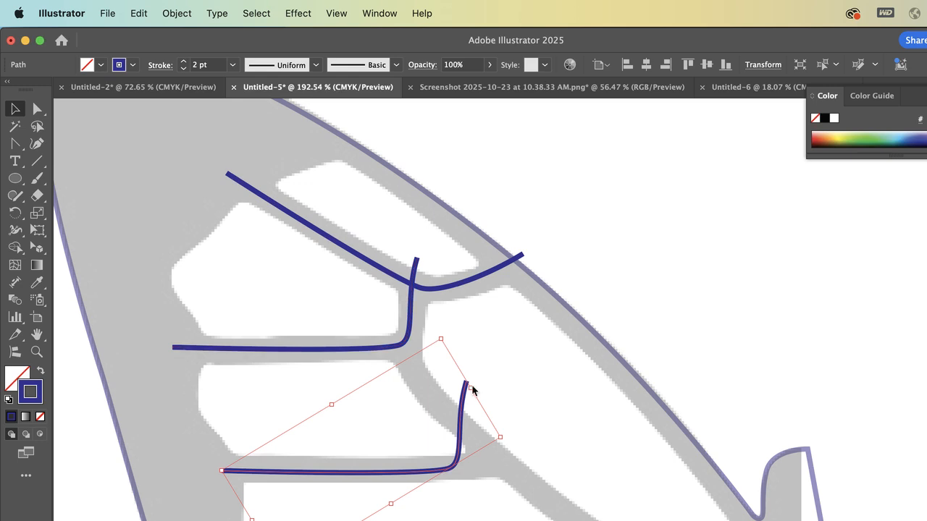
Move the third vein path's corner anchor to about X 212.7, Y 194.4 pt and its upper end to about X 224.5, Y 167.4 pt
click(38, 108)
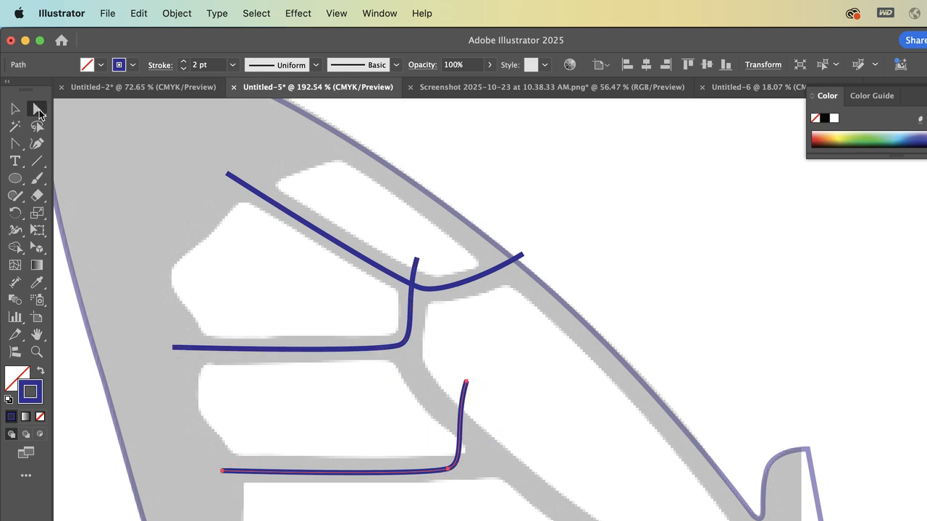
click(602, 222)
click(450, 460)
scroll(453, 470, down, 4)
scroll(453, 470, right, 2)
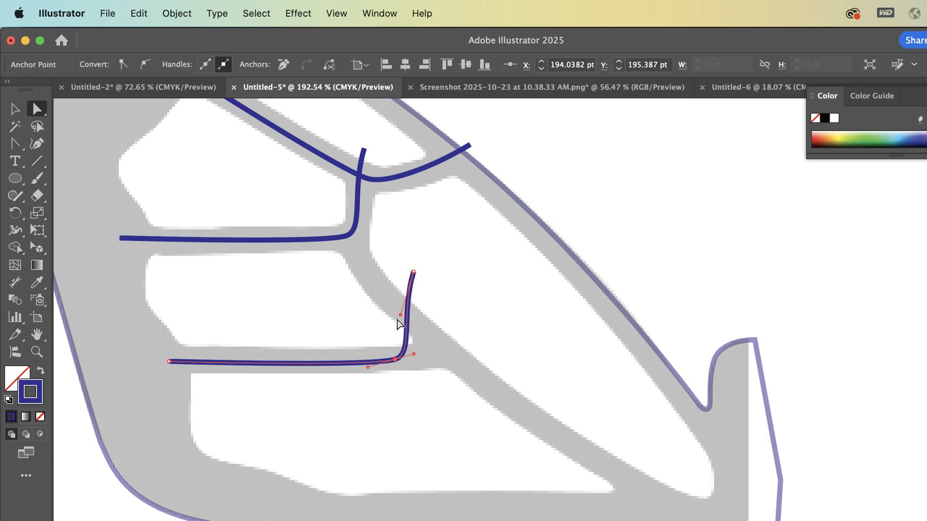
drag(396, 360, 441, 357)
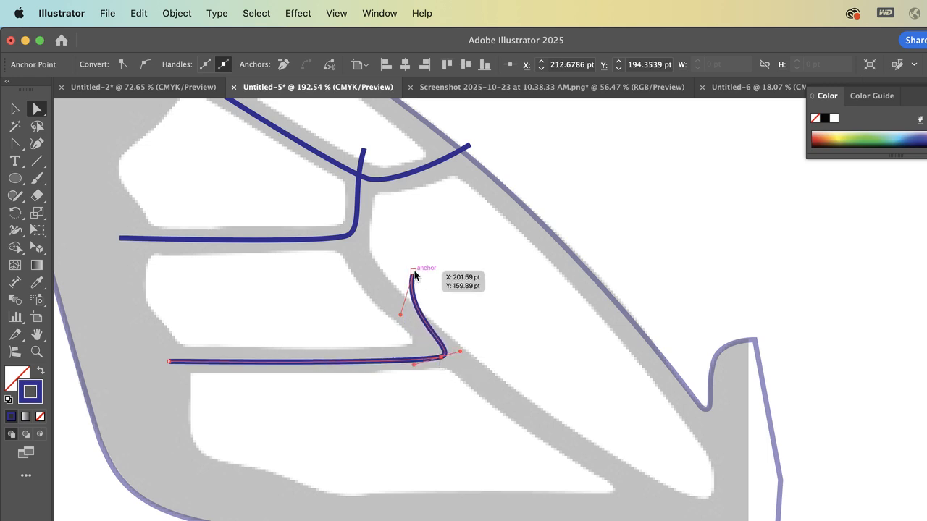
drag(415, 271, 470, 292)
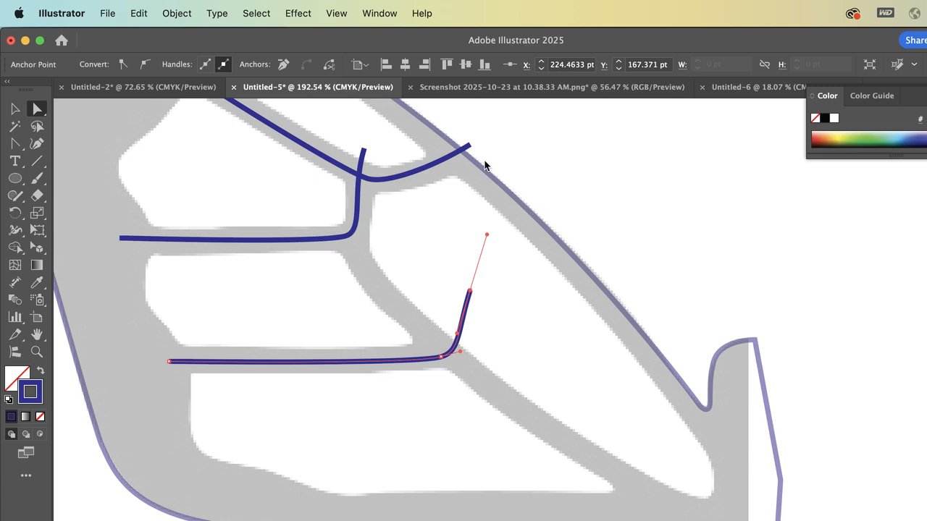
click(412, 312)
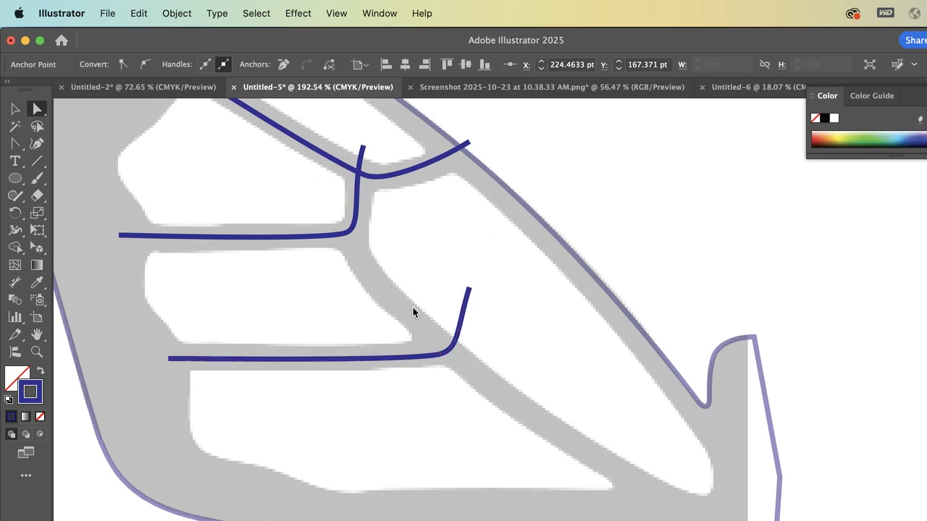
Start the long diagonal vein with the Pen tool from the wing's lower edge to a smooth anchor at about X 232.6, Y 206.7 pt
scroll(413, 308, down, 2)
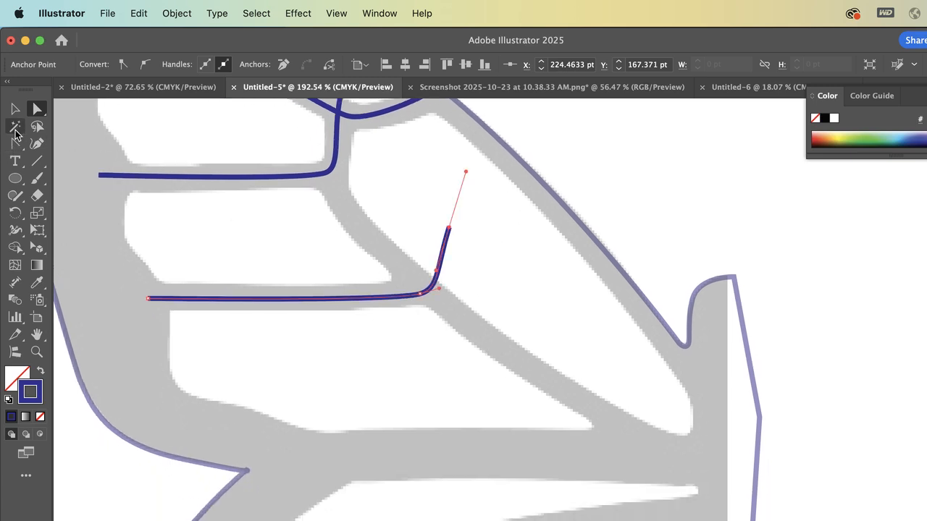
drag(14, 142, 65, 141)
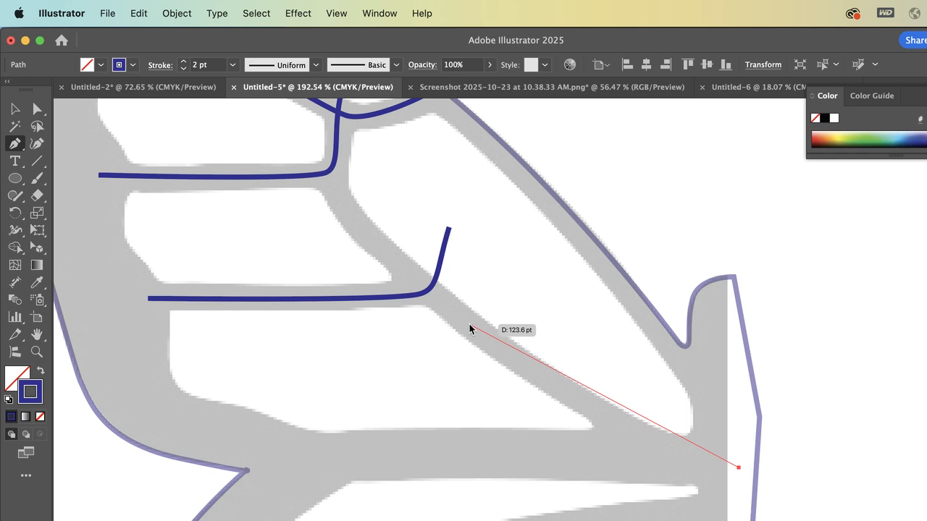
drag(469, 324, 383, 244)
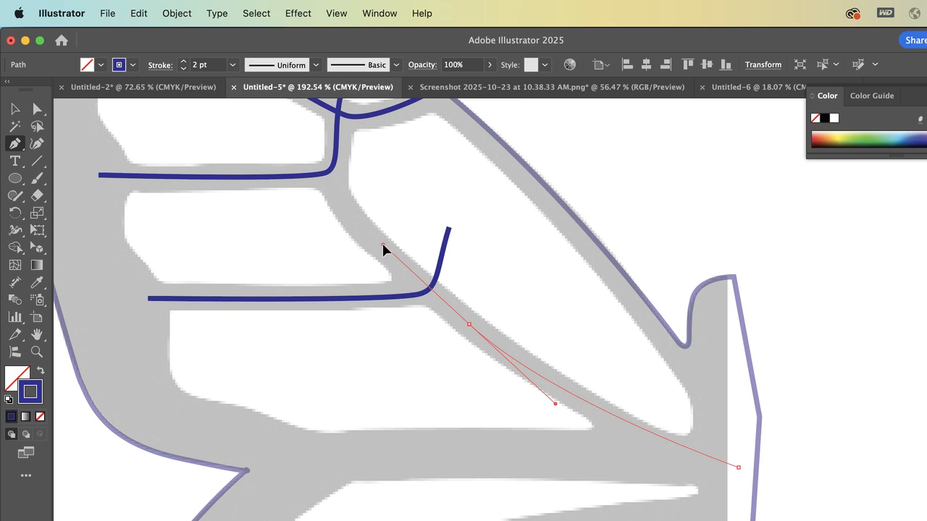
drag(383, 245, 383, 246)
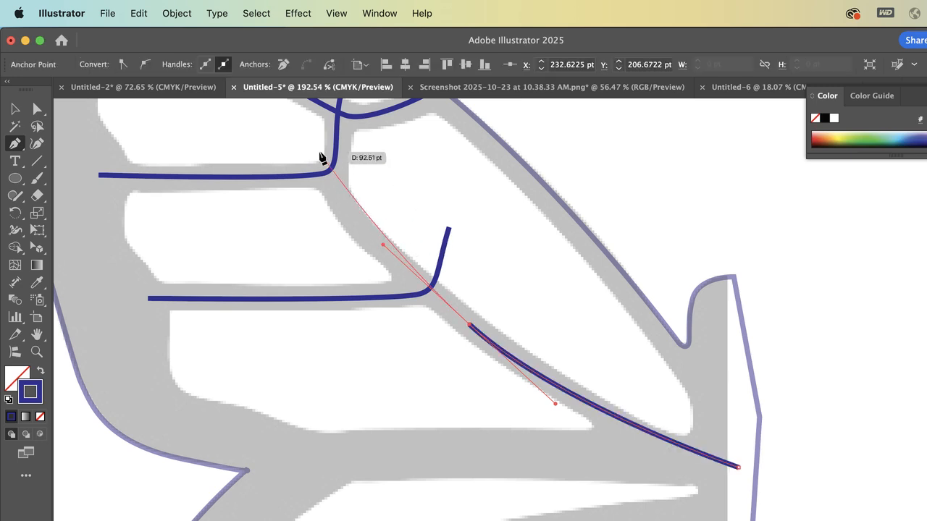
scroll(290, 116, up, 10)
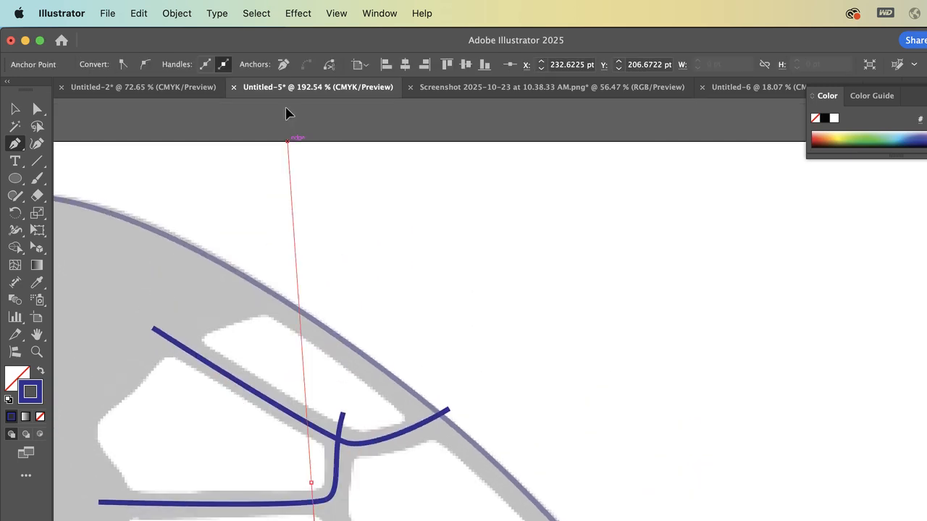
scroll(255, 471, down, 10)
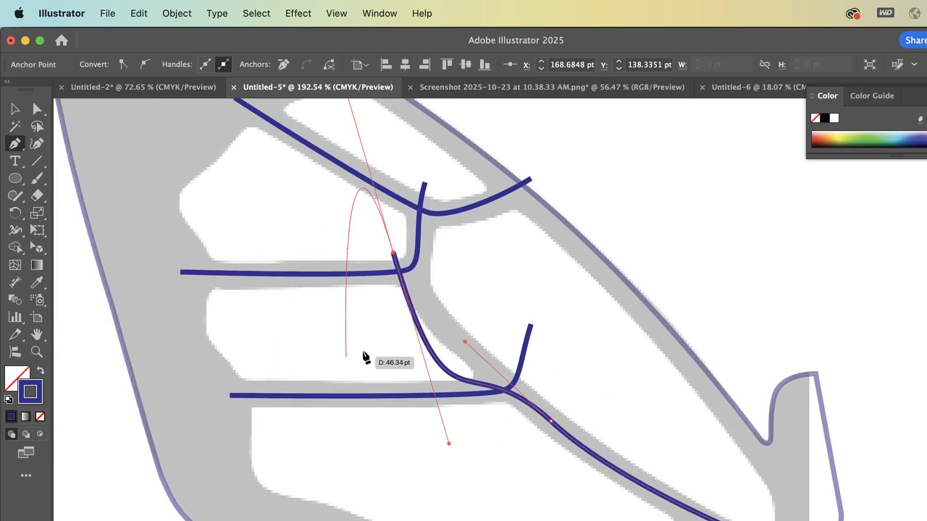
click(208, 209)
key(super+z)
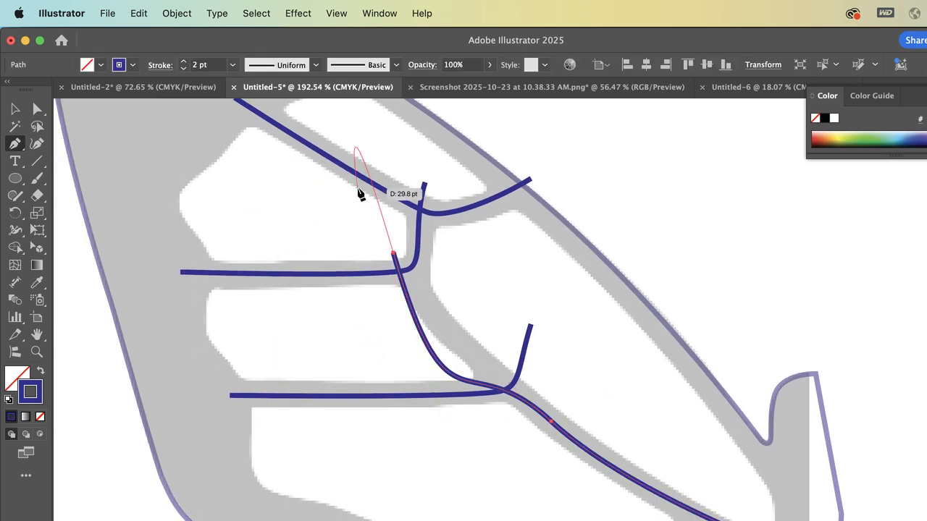
key(super+z)
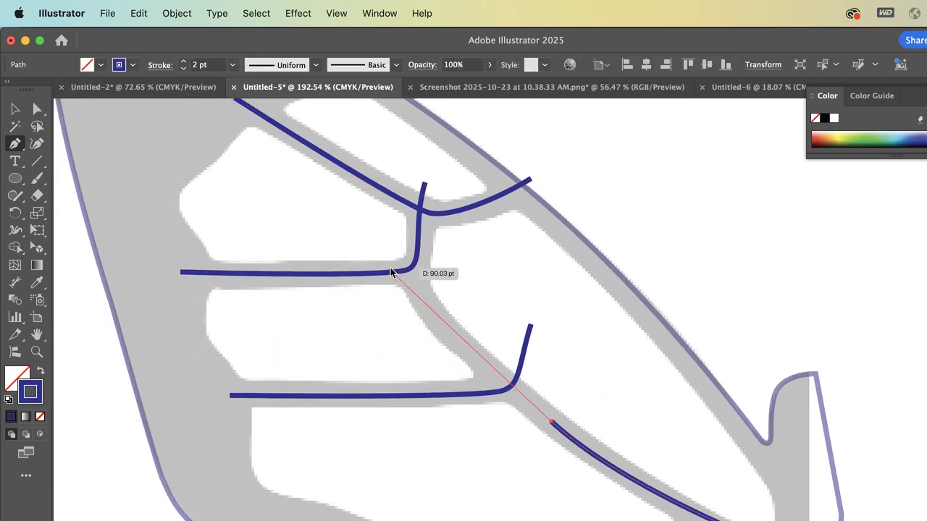
Extend the diagonal vein to a smooth end at about X 166, Y 136 pt and add an anchor at about X 208.3, Y 184 pt
drag(386, 247, 372, 215)
click(37, 108)
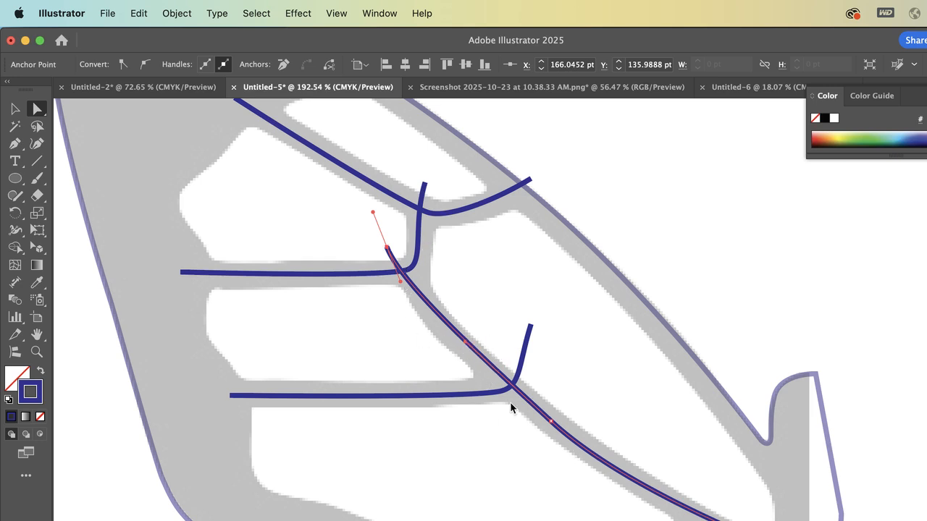
key(plus)
click(491, 365)
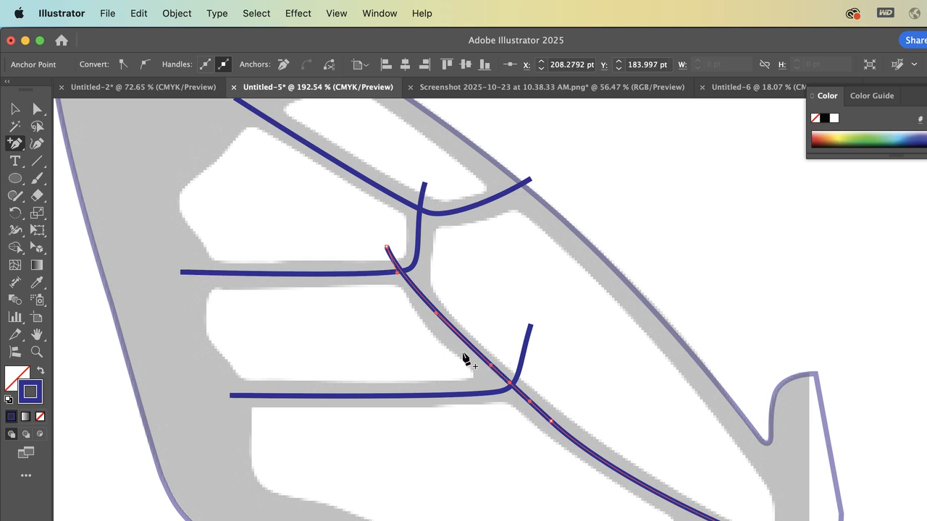
click(43, 109)
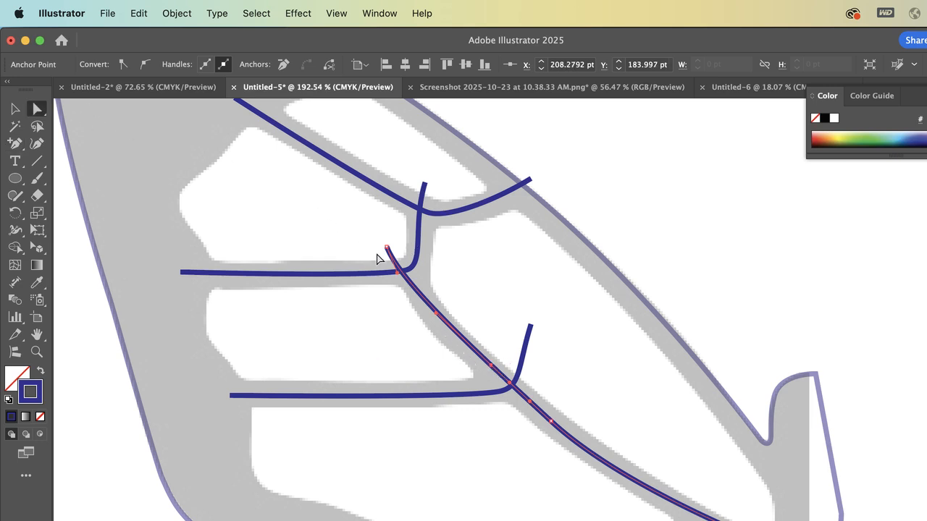
Move the diagonal vein's upper end up and right into the vertical reference strip and reshape its upper curve to follow the reference
drag(387, 250, 399, 230)
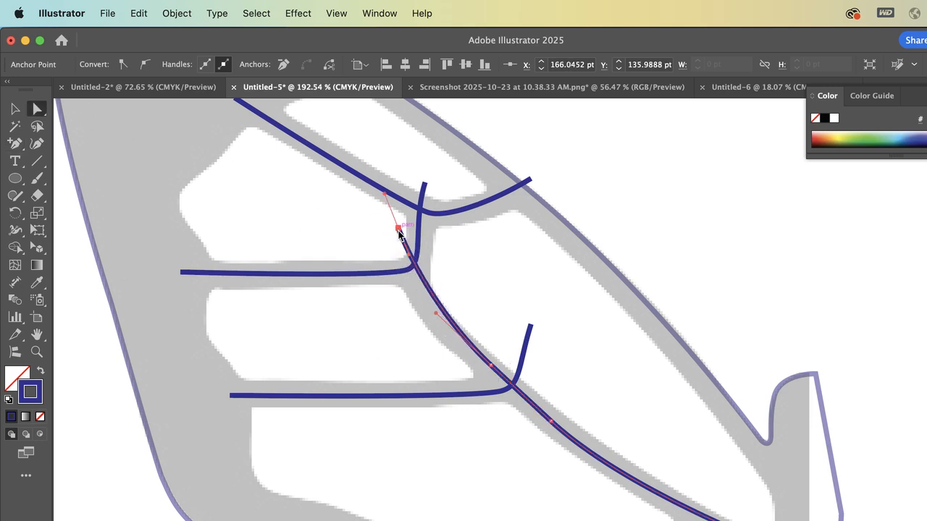
drag(409, 277, 431, 332)
click(507, 276)
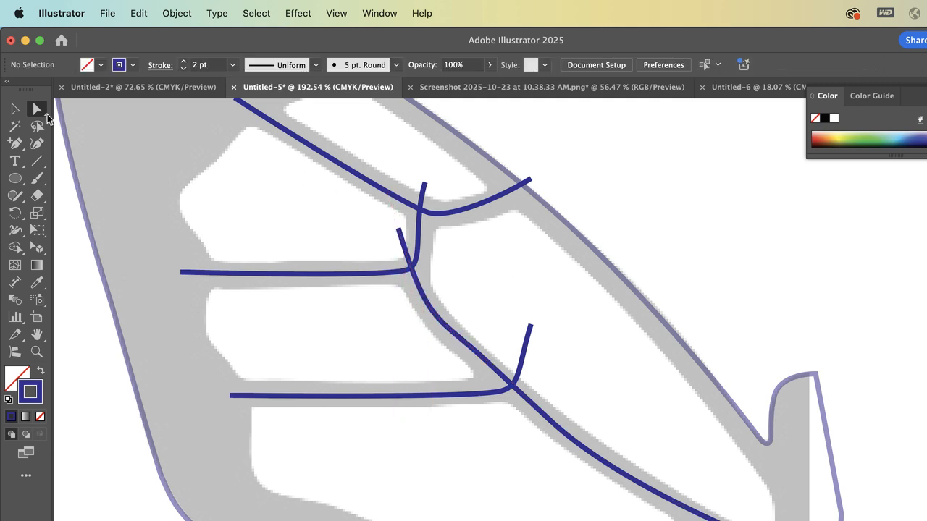
Select all four inner vein paths of the upper wing and set their stroke weight to 9 pt
click(14, 109)
scroll(390, 304, down, 4)
scroll(390, 304, right, 1)
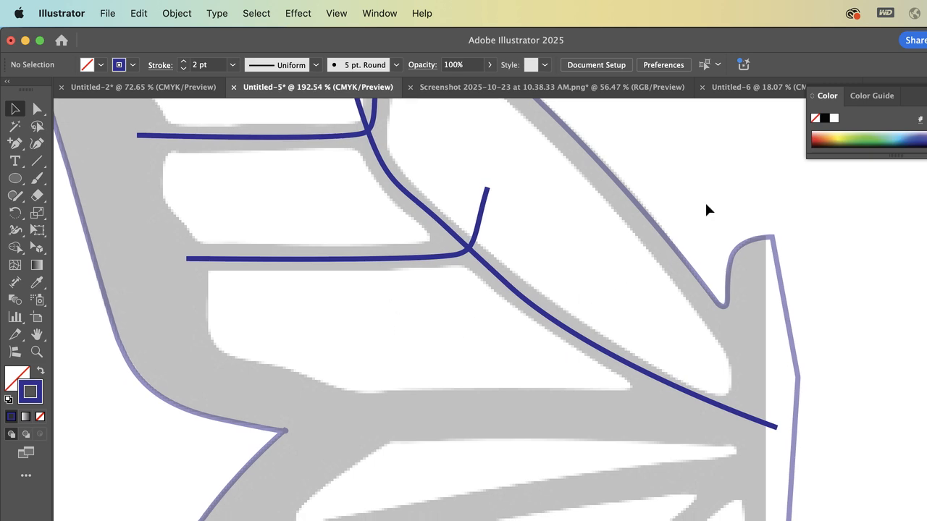
scroll(706, 209, down, 6)
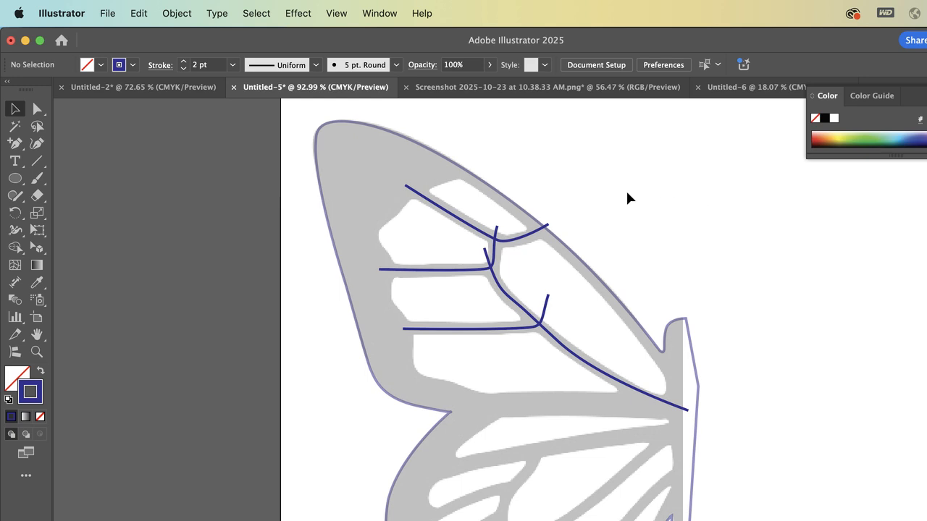
click(511, 246)
shift+click(474, 270)
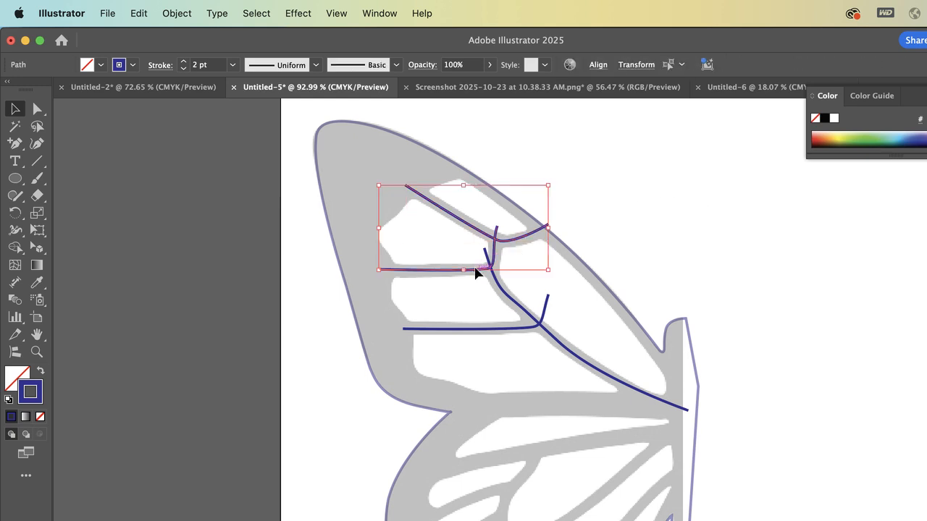
shift+click(511, 300)
shift+click(510, 332)
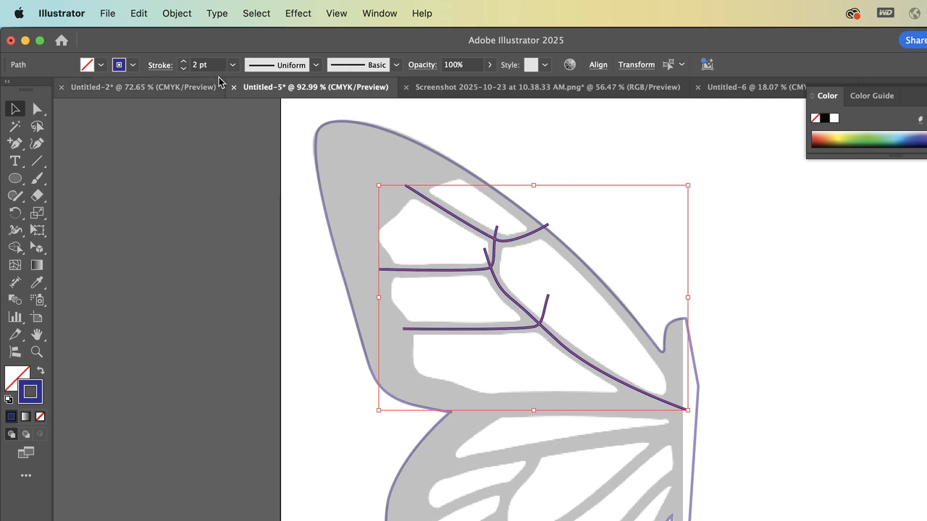
click(184, 61)
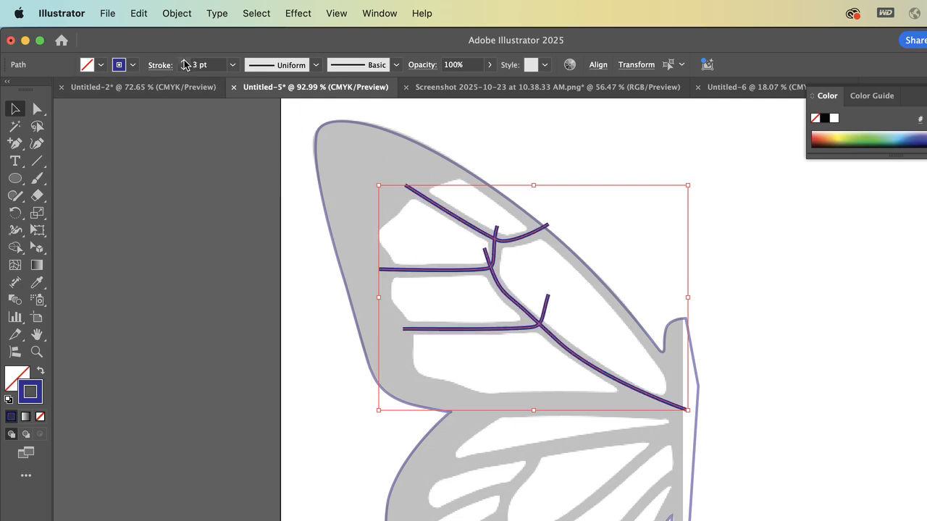
click(184, 61)
click(184, 61)
click(184, 61)
click(184, 61)
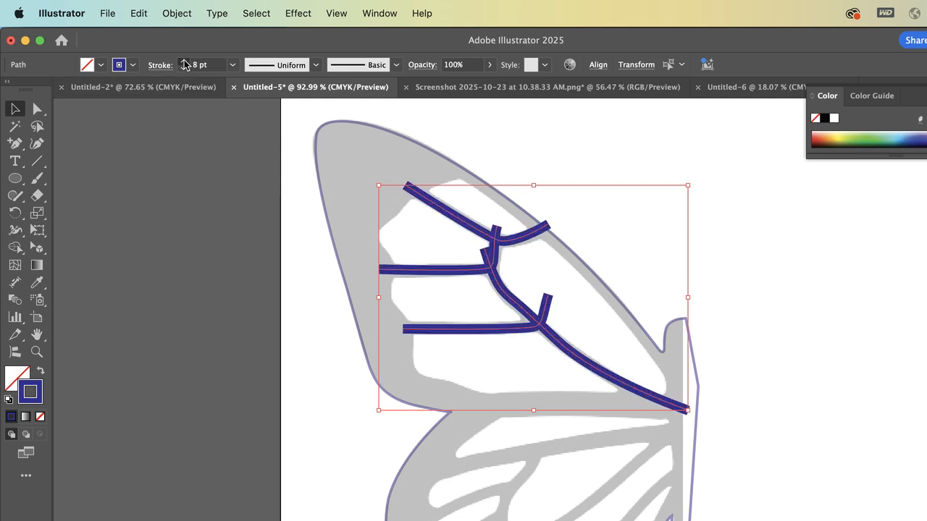
click(184, 61)
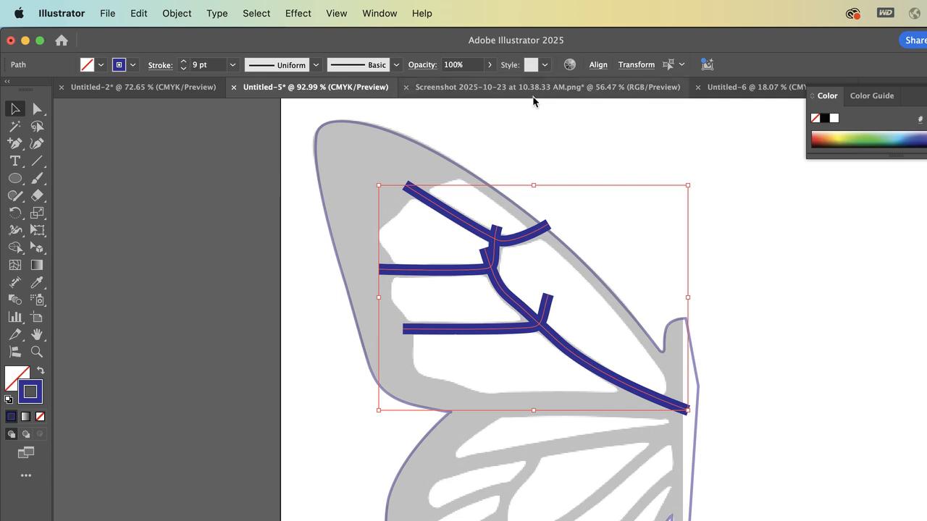
click(548, 109)
scroll(502, 260, up, 4)
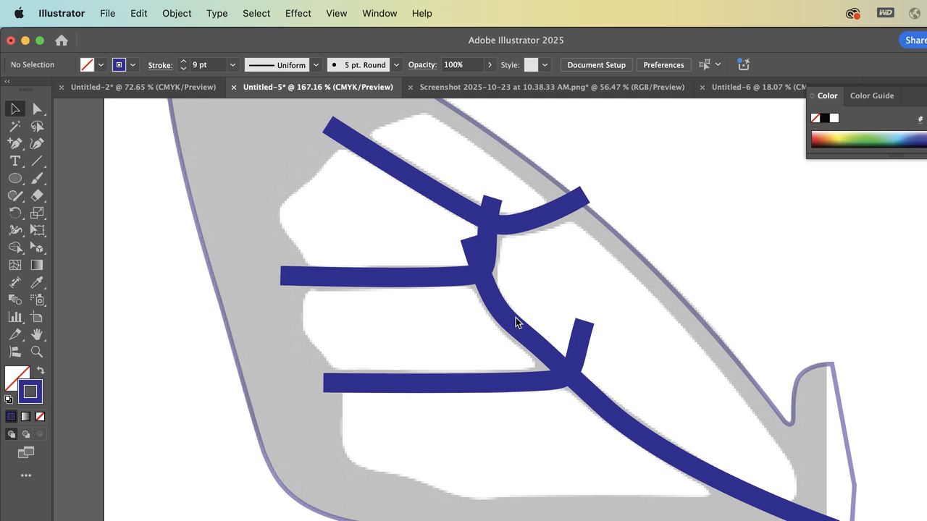
click(541, 353)
click(457, 385)
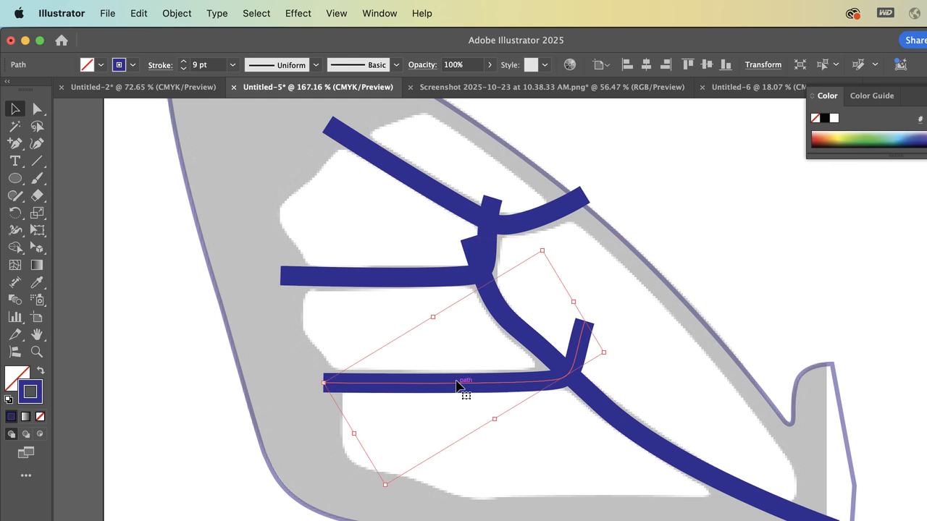
scroll(459, 384, down, 3)
click(831, 283)
Draw a gently arched 9 pt path between the upper and lower wings with the Pen tool, with a smooth middle anchor at about X 247.2, Y 259.4 pt
scroll(832, 283, down, 5)
scroll(832, 283, right, 2)
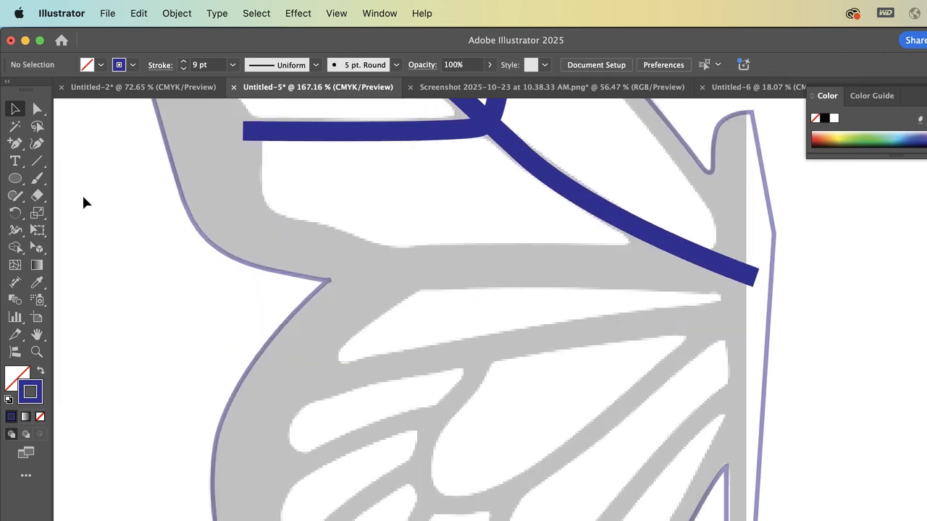
click(15, 143)
click(79, 141)
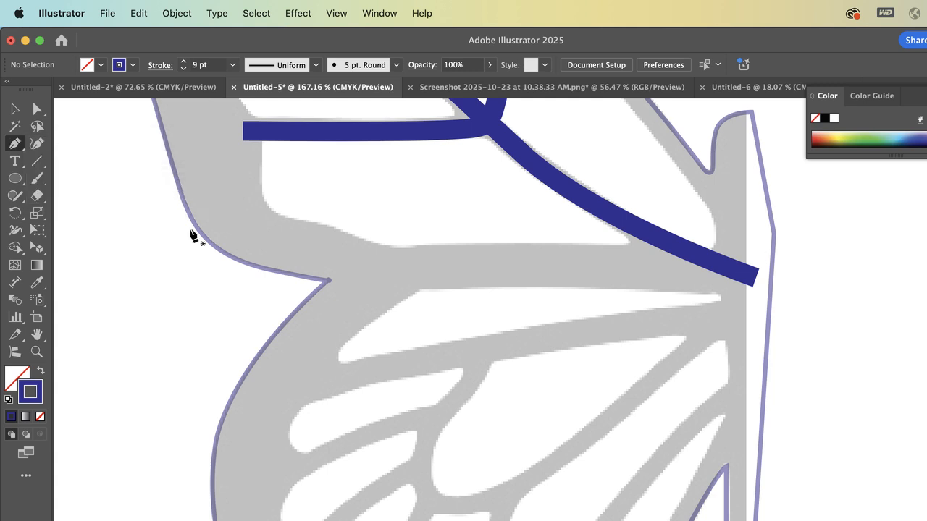
click(282, 285)
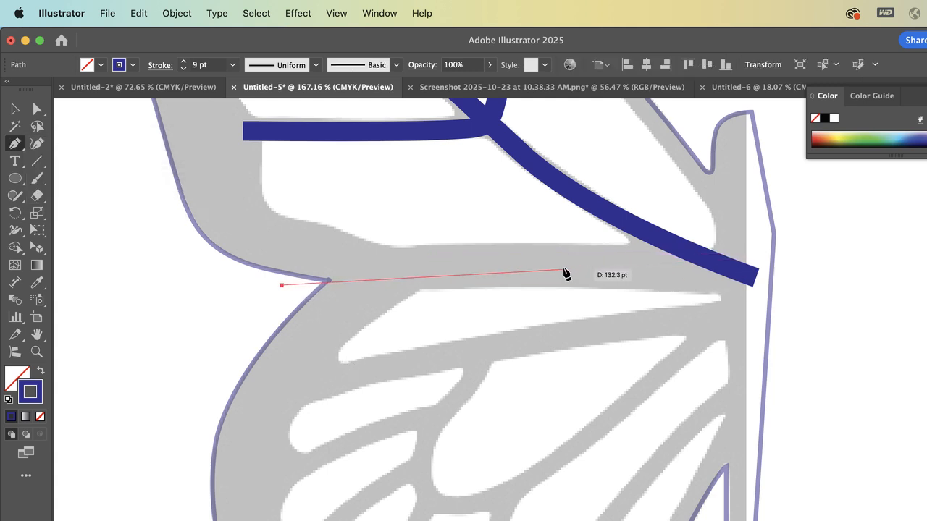
mouse_move(552, 268)
mouse_down()
mouse_move(629, 278)
mouse_move(631, 268)
mouse_up()
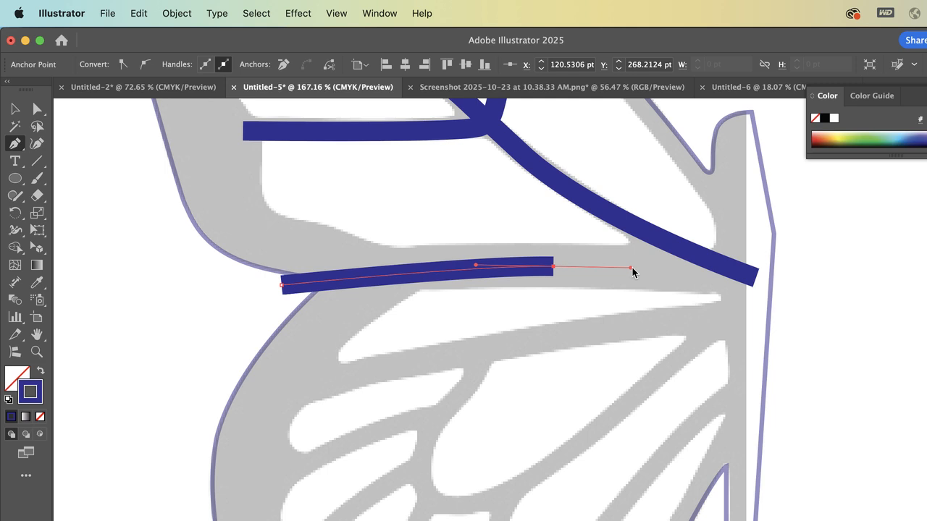
click(814, 281)
key(v)
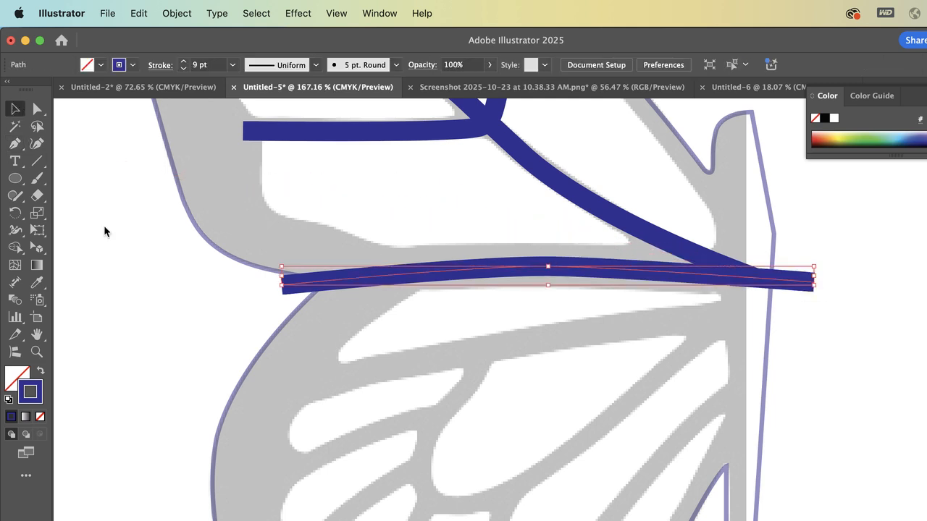
click(104, 231)
Select the butterfly's outer outline and raise its stroke weight to 11 pt
scroll(104, 231, up, 3)
scroll(104, 231, up, 5)
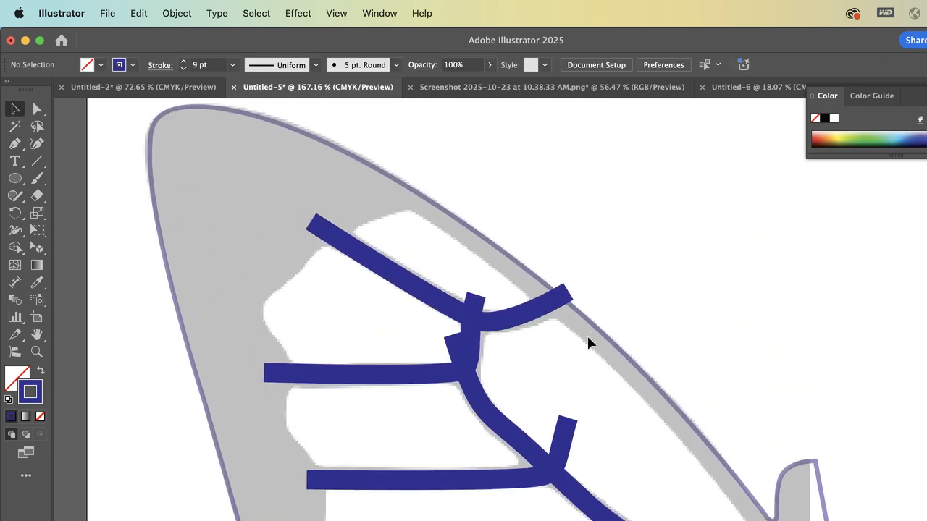
click(512, 263)
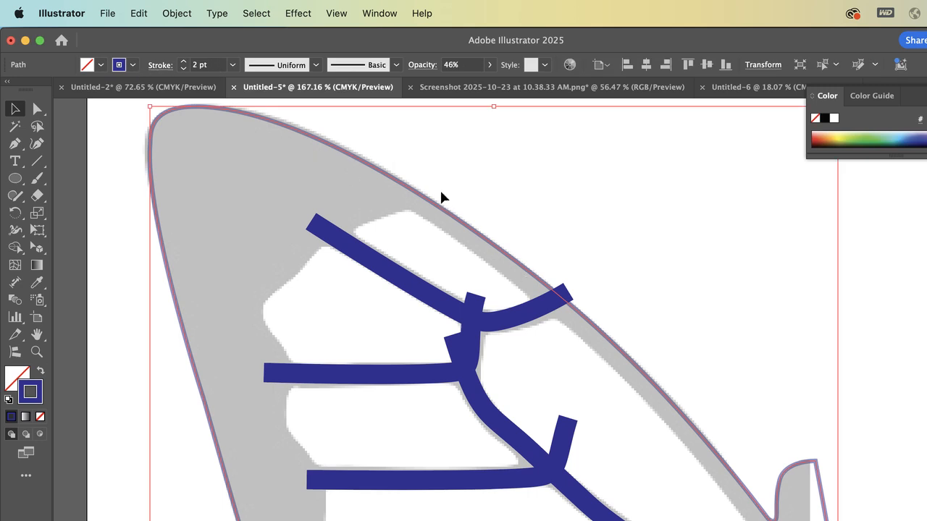
scroll(440, 192, down, 2)
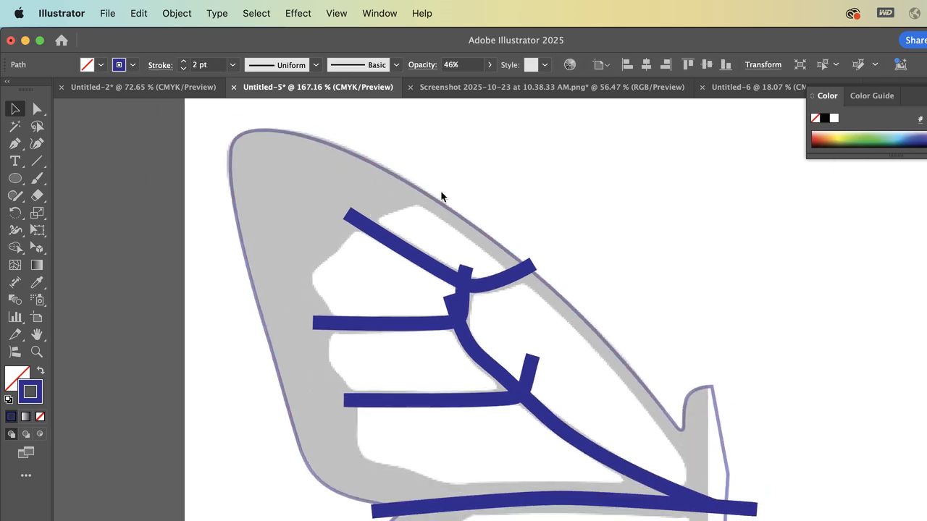
click(164, 65)
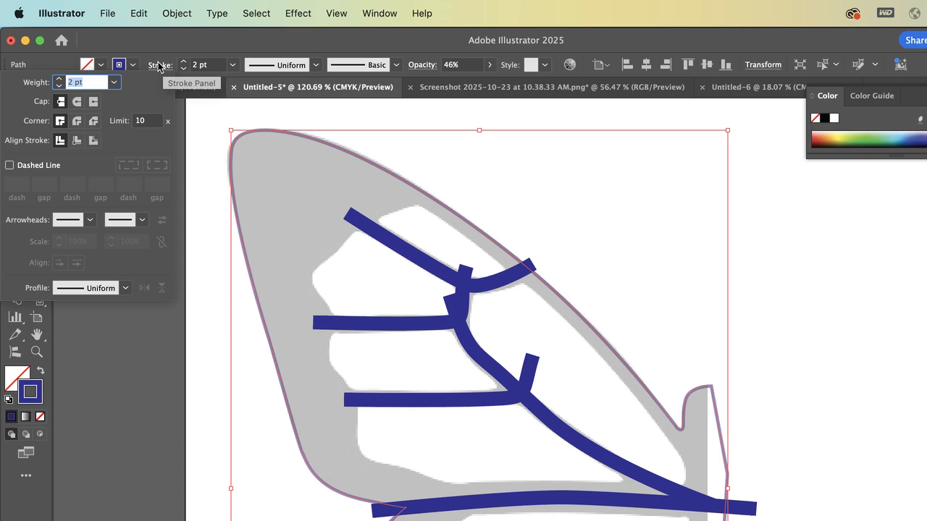
click(184, 62)
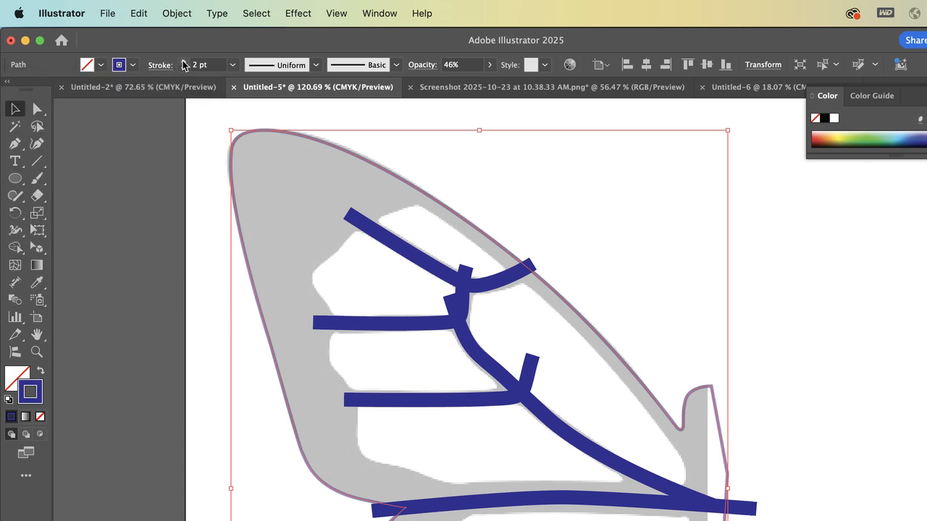
click(183, 63)
click(184, 62)
click(184, 62)
click(184, 63)
click(184, 62)
click(183, 62)
click(183, 62)
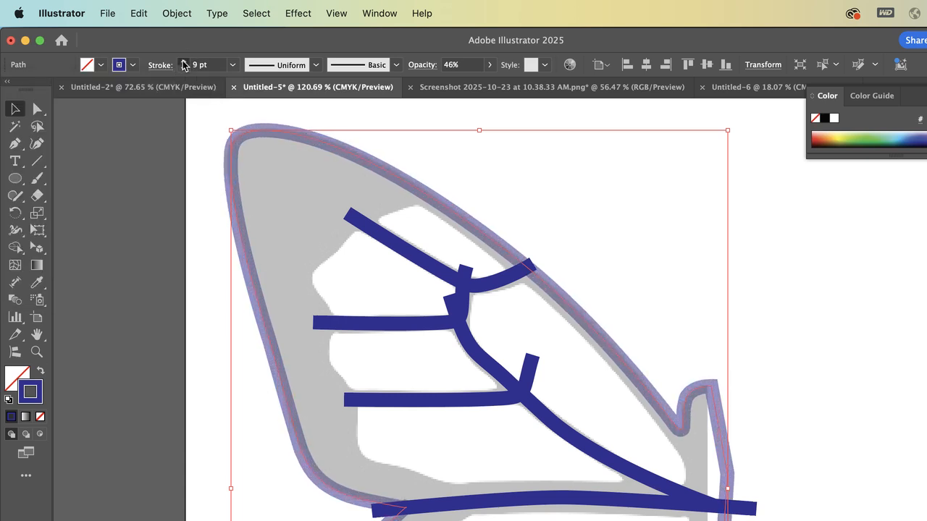
click(184, 62)
click(183, 62)
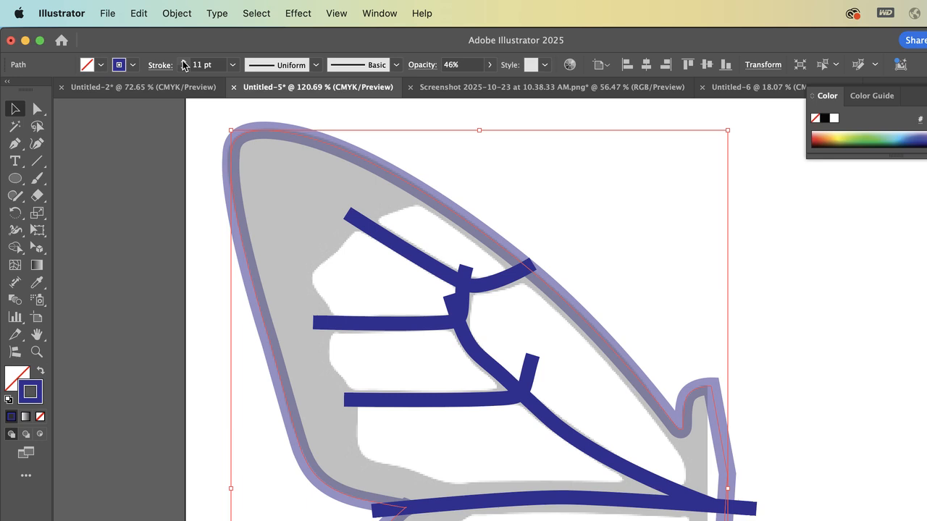
Set the outer outline's stroke weight to 9 pt to match the inner veins
click(375, 241)
click(382, 241)
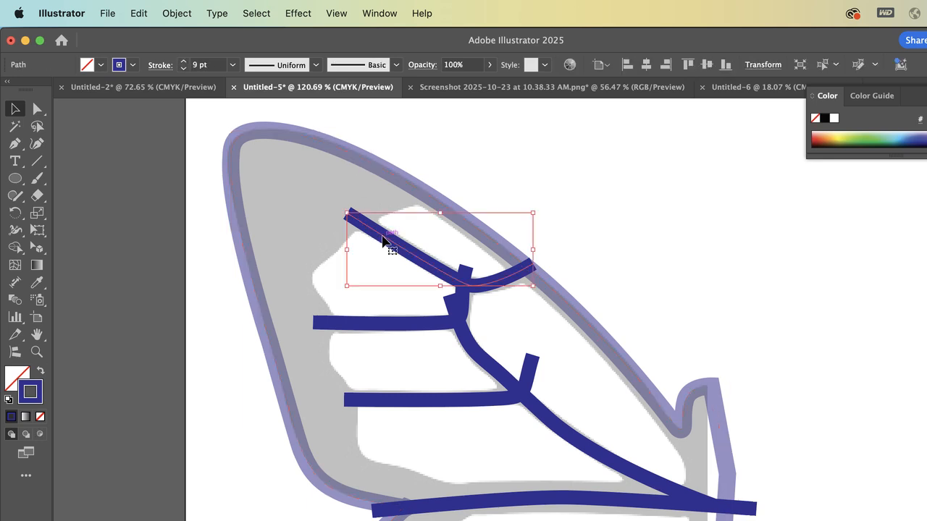
click(370, 166)
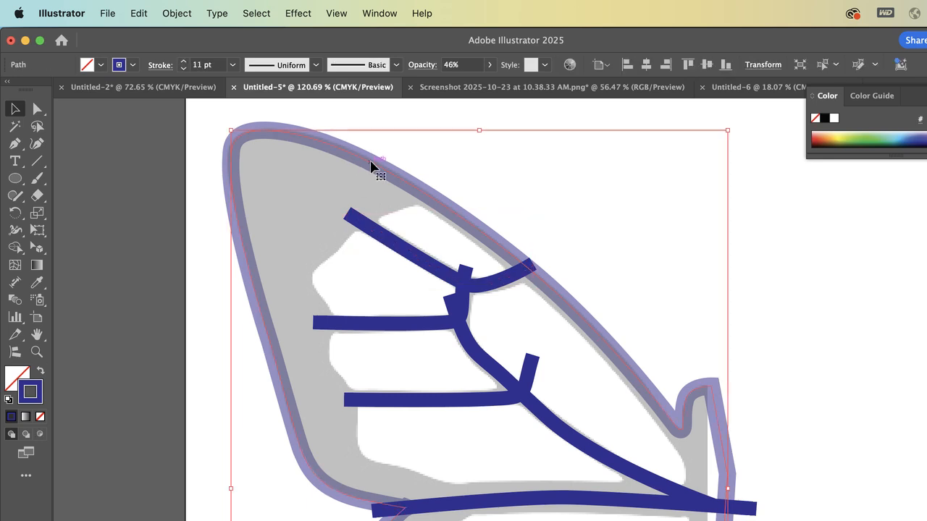
click(182, 69)
click(183, 69)
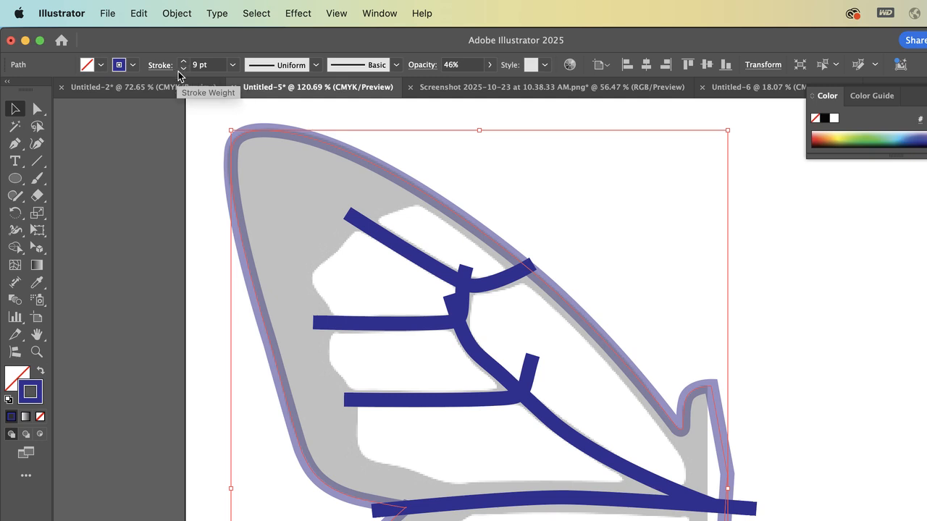
Try aligning the outer outline's stroke to the outside, and settle on aligning it to the inside
scroll(391, 151, up, 3)
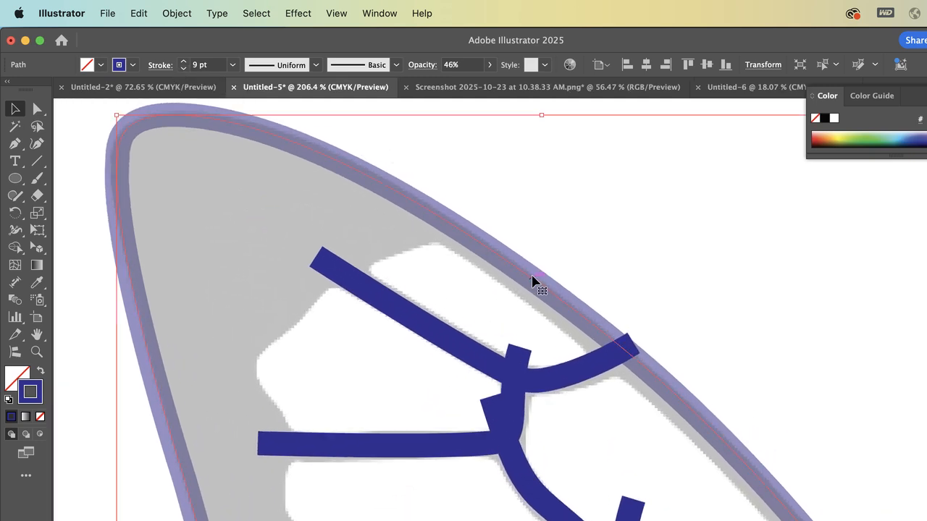
click(160, 65)
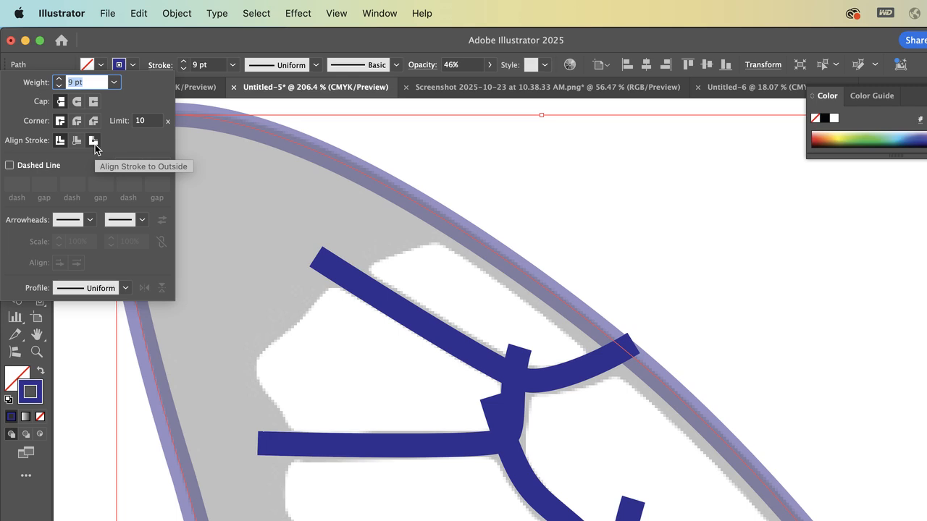
click(93, 142)
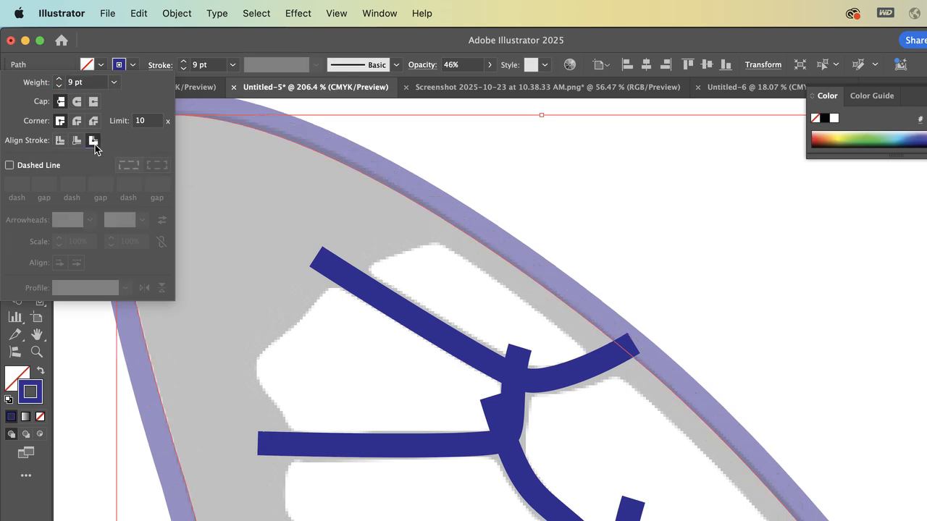
click(78, 143)
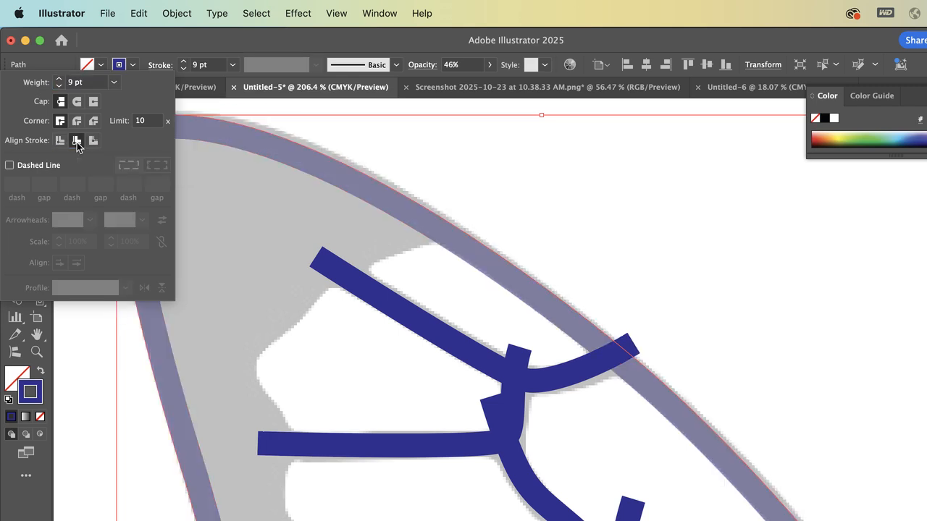
click(431, 108)
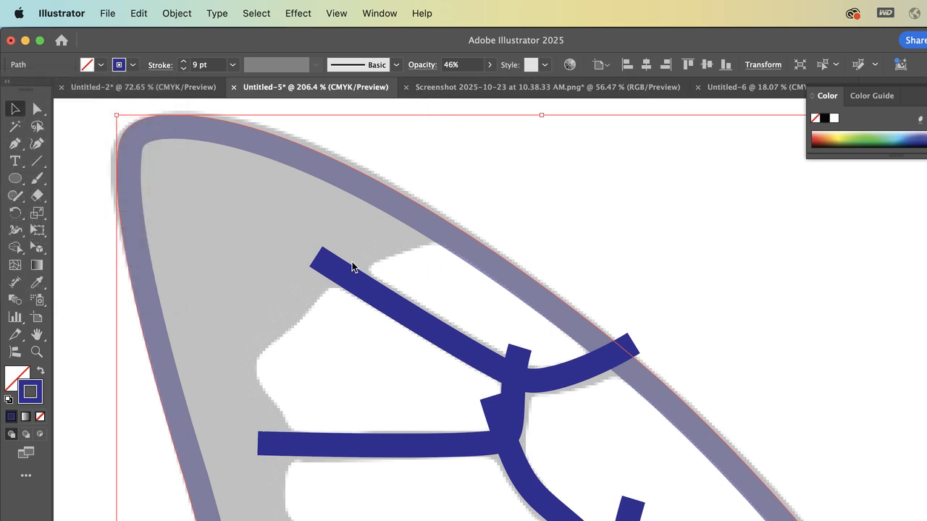
Draw the inner border path with the Pen tool from the upper wing edge across the top vein, curving to about X 95.1, Y 141.7 pt
scroll(352, 267, down, 10)
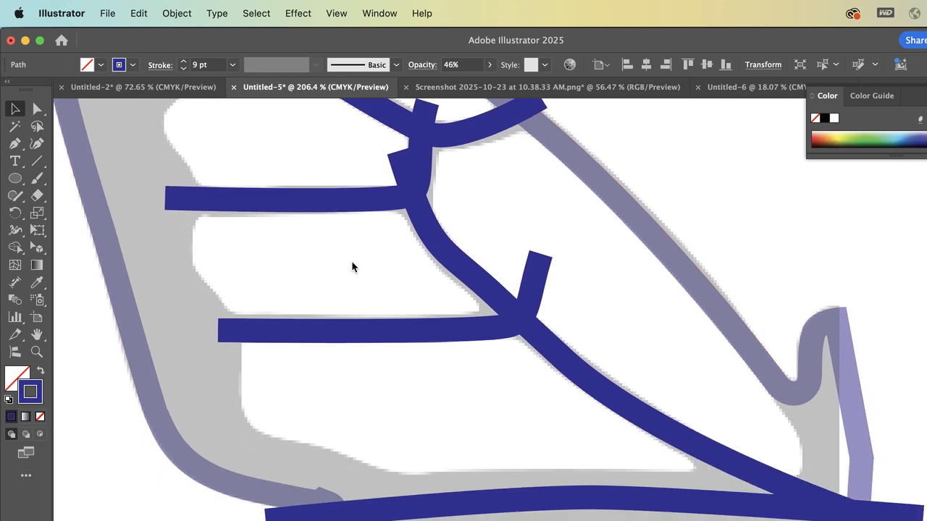
scroll(352, 267, up, 6)
scroll(352, 267, left, 4)
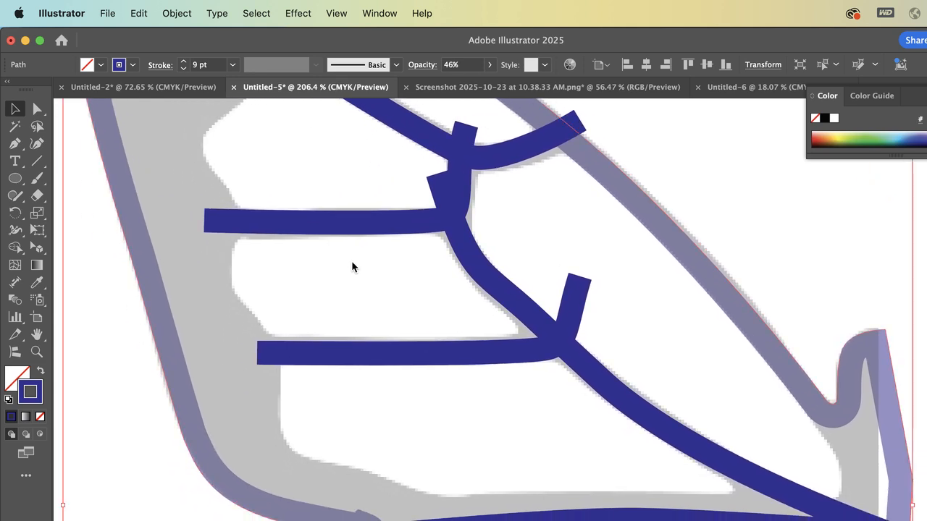
scroll(352, 268, down, 3)
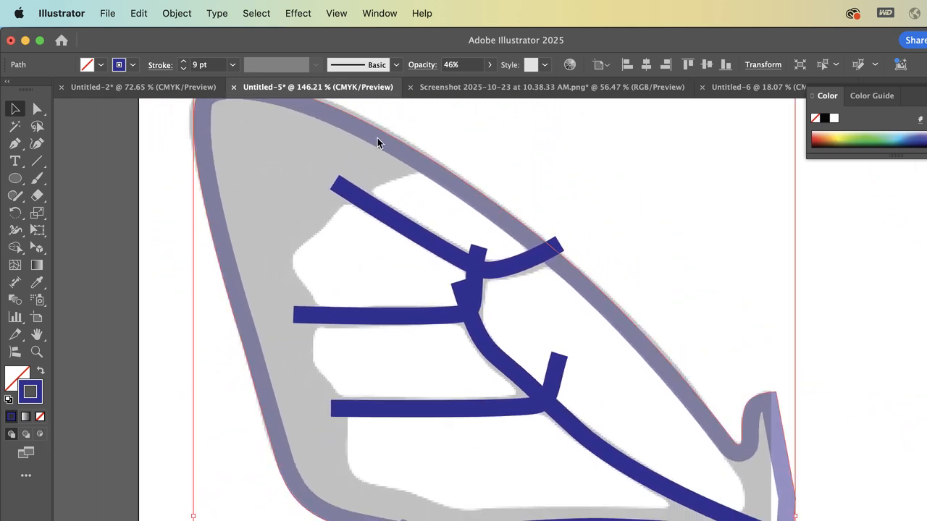
scroll(362, 446, down, 1)
scroll(362, 447, right, 1)
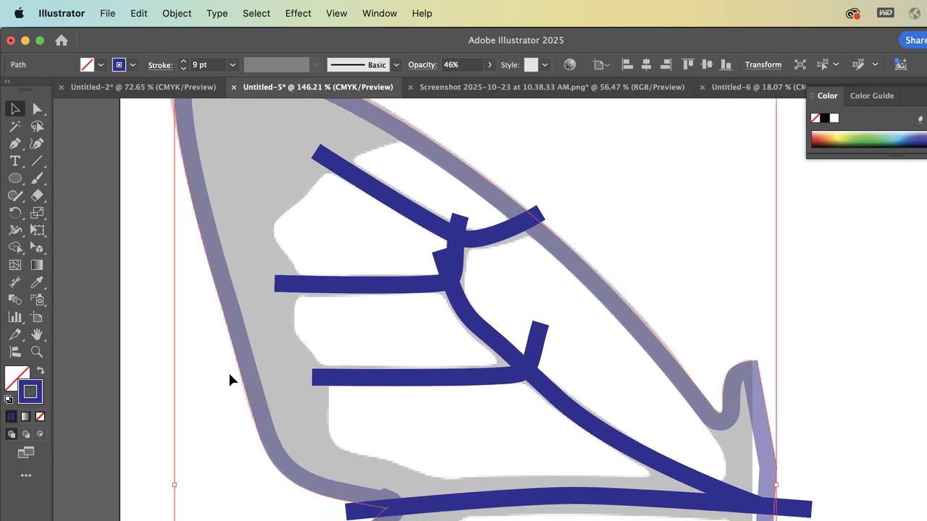
click(14, 143)
click(452, 125)
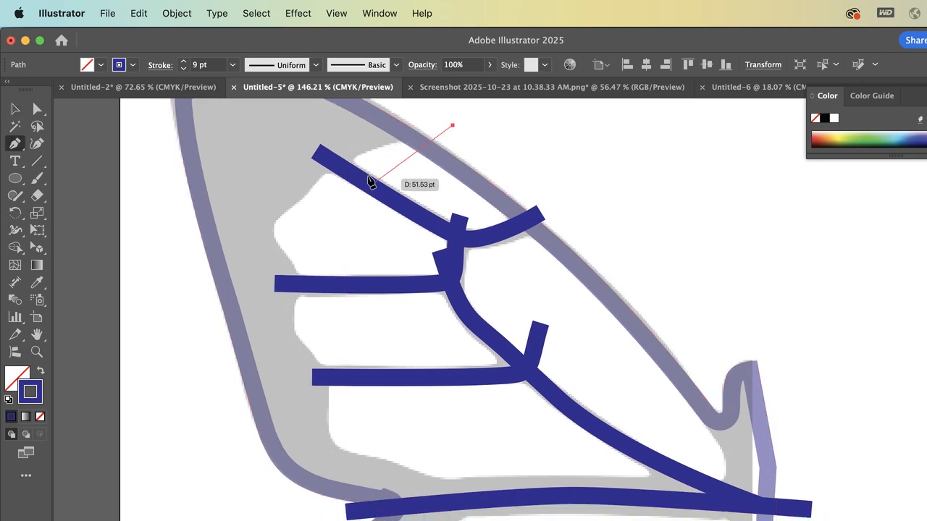
click(335, 163)
click(304, 196)
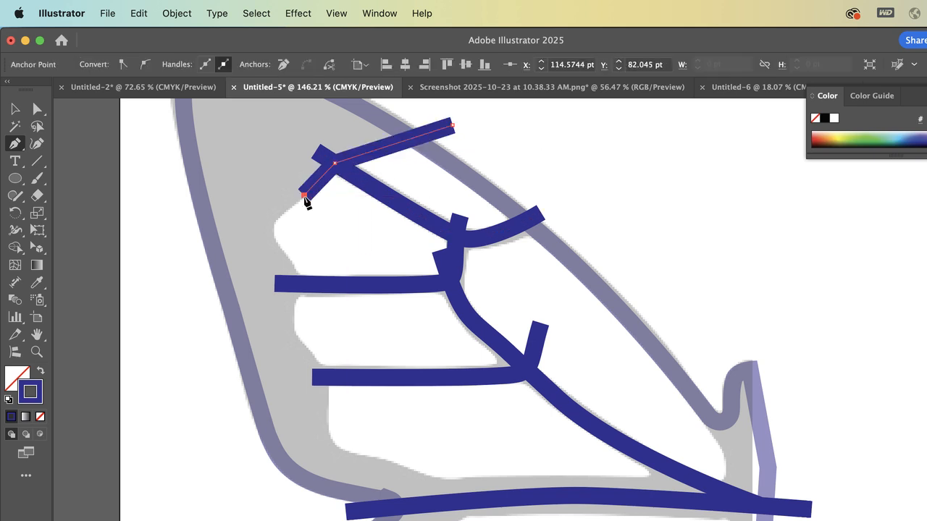
click(275, 222)
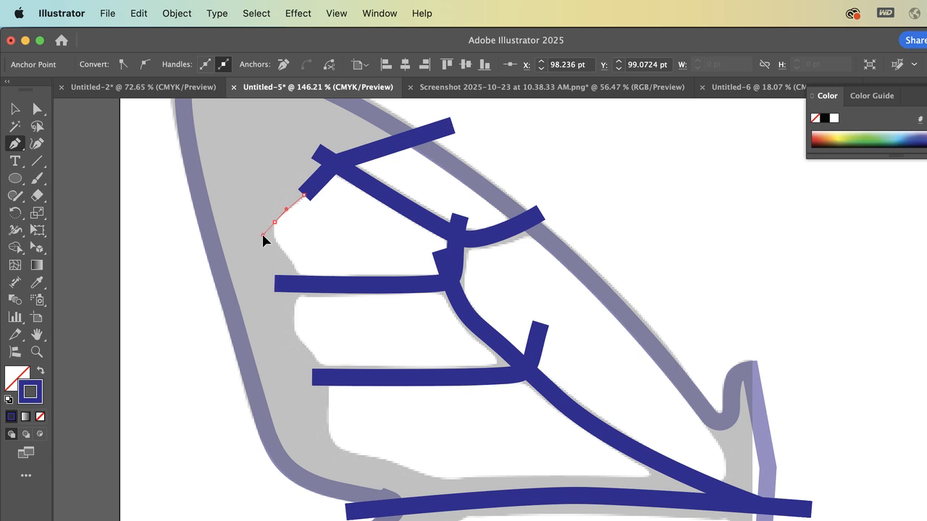
click(298, 275)
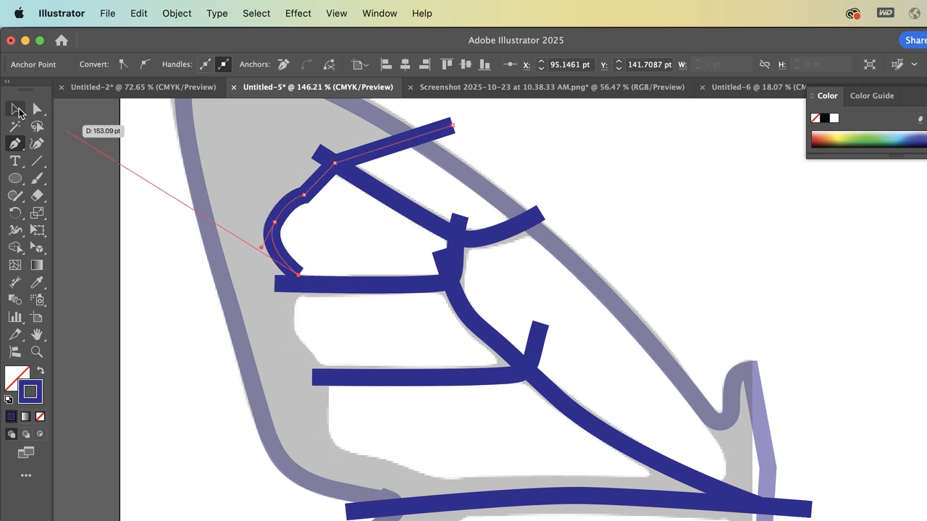
key(v)
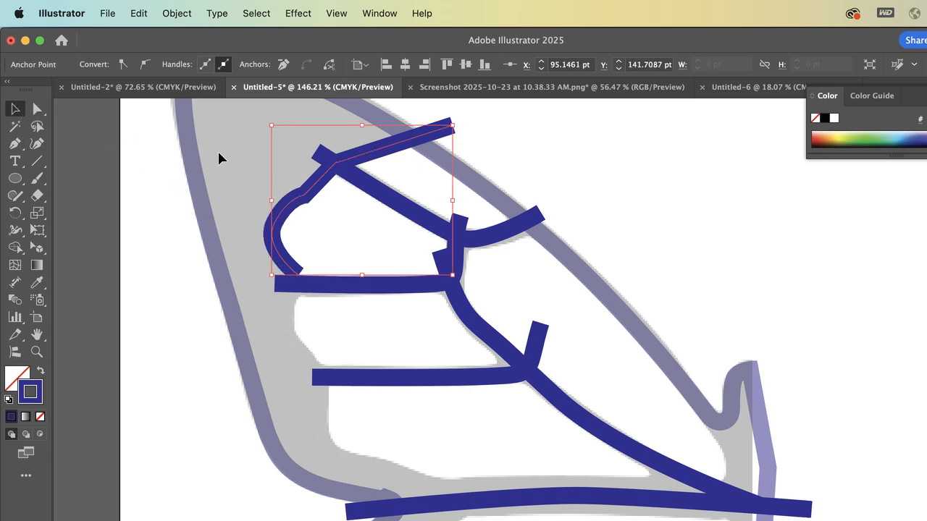
Set the inner border path's stroke weight to 2 pt
click(326, 176)
click(186, 70)
click(185, 70)
click(186, 69)
click(185, 69)
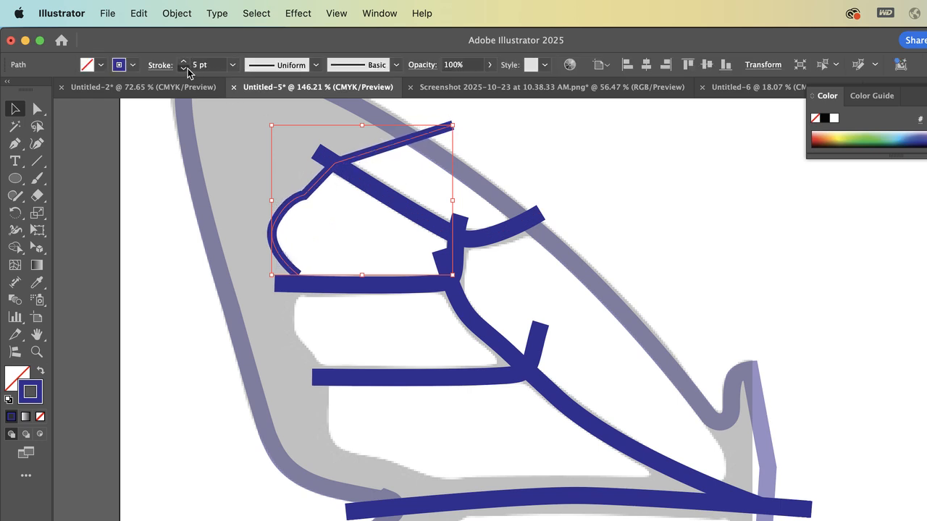
click(185, 69)
click(185, 69)
click(185, 69)
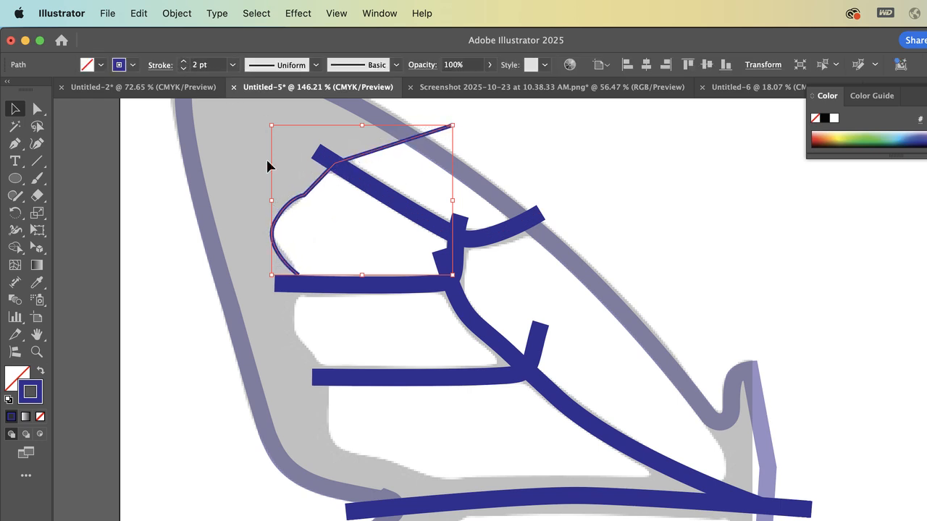
Delete the kinked anchor below the top vein so the inner border path curves smoothly
click(38, 110)
click(120, 140)
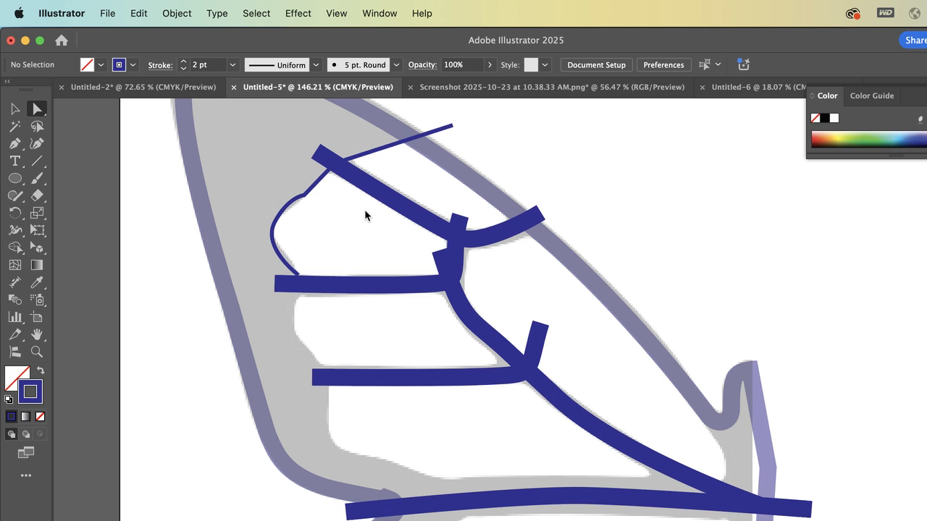
click(305, 196)
key(Delete)
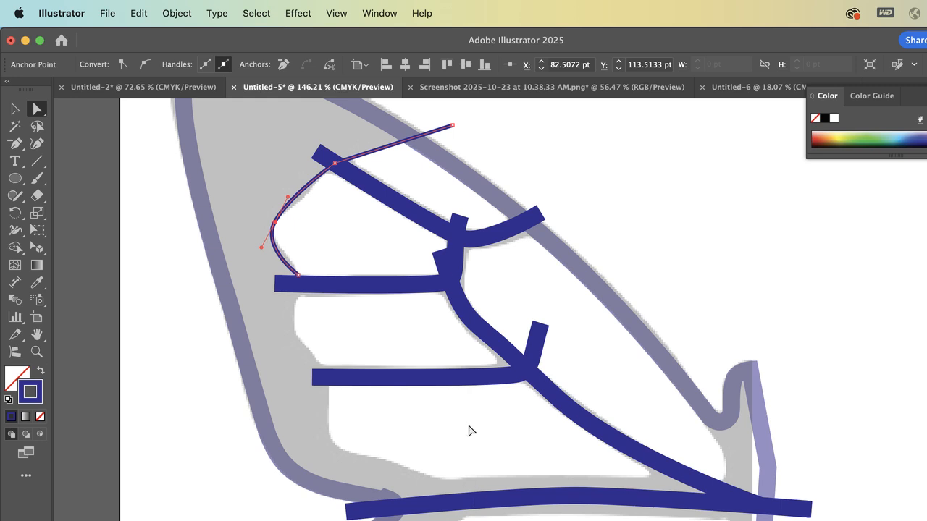
Continue the inner border path from its open end across the second vein, curving down to the third vein at about X 116.4, Y 196.7 pt
drag(16, 148, 66, 143)
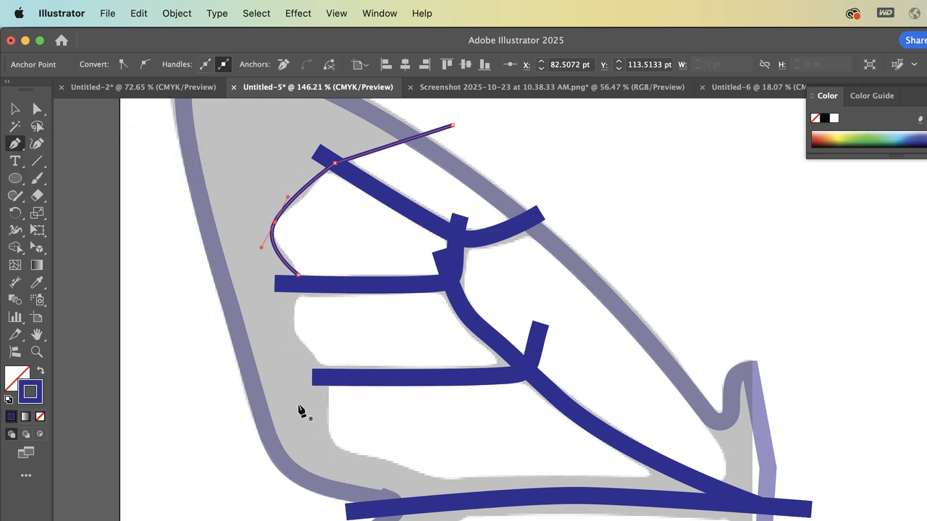
click(298, 276)
click(306, 285)
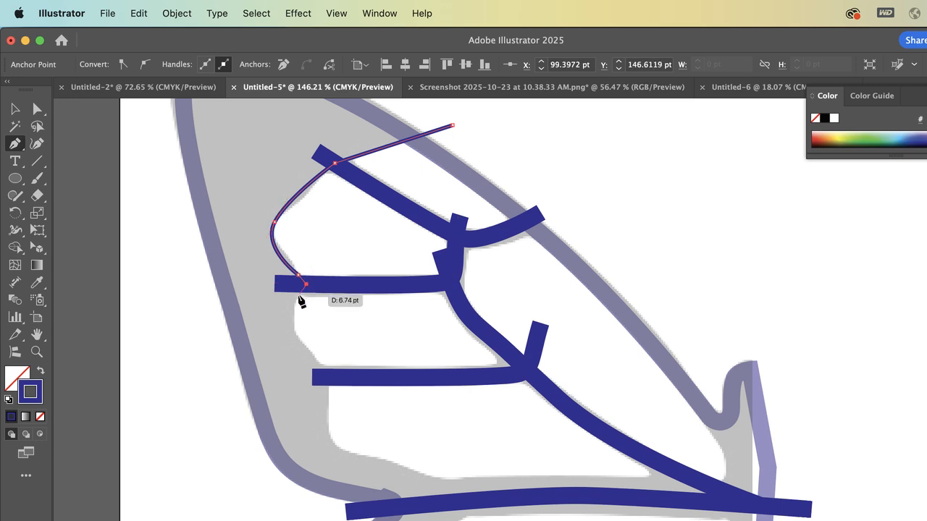
click(294, 330)
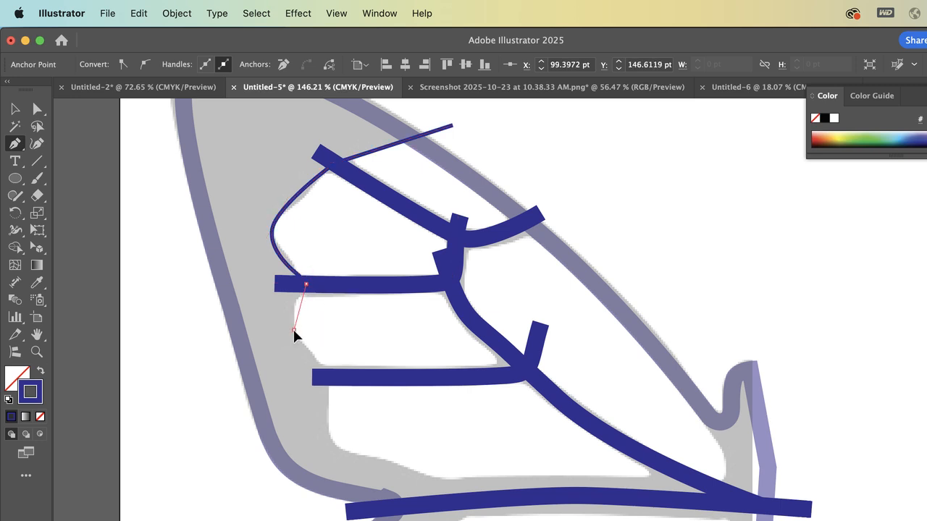
click(338, 378)
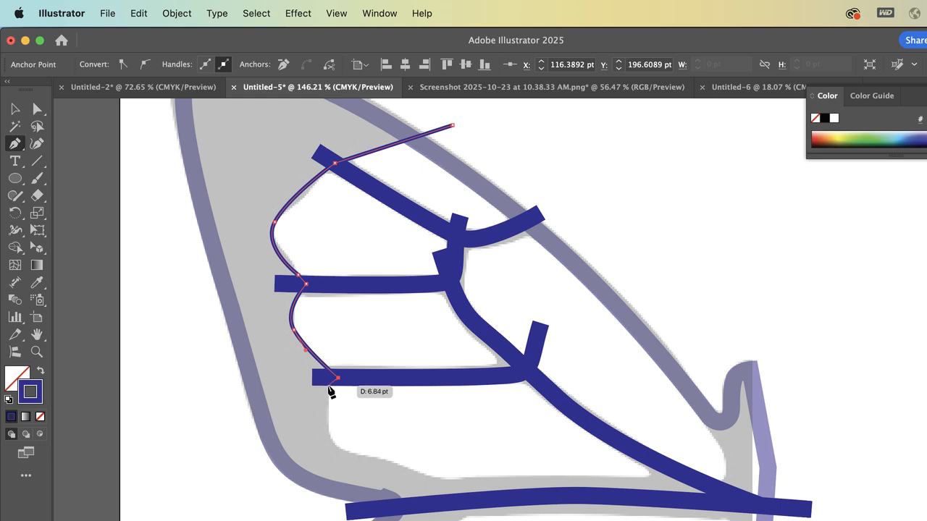
Extend the inner border path around the lowest cell's rounded corner and along its lower edge to the diagonal vein at about X 300.4, Y 247.9 pt
click(326, 382)
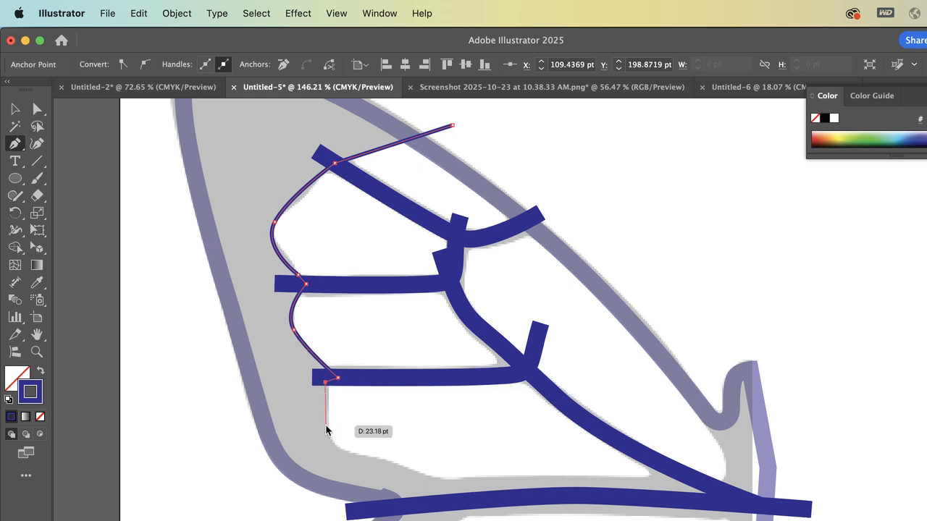
drag(326, 426, 332, 440)
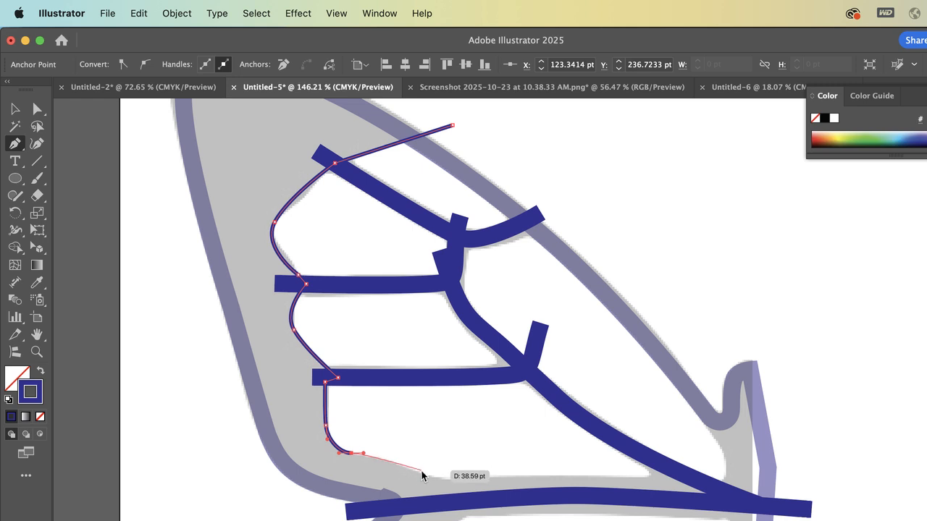
drag(420, 471, 428, 481)
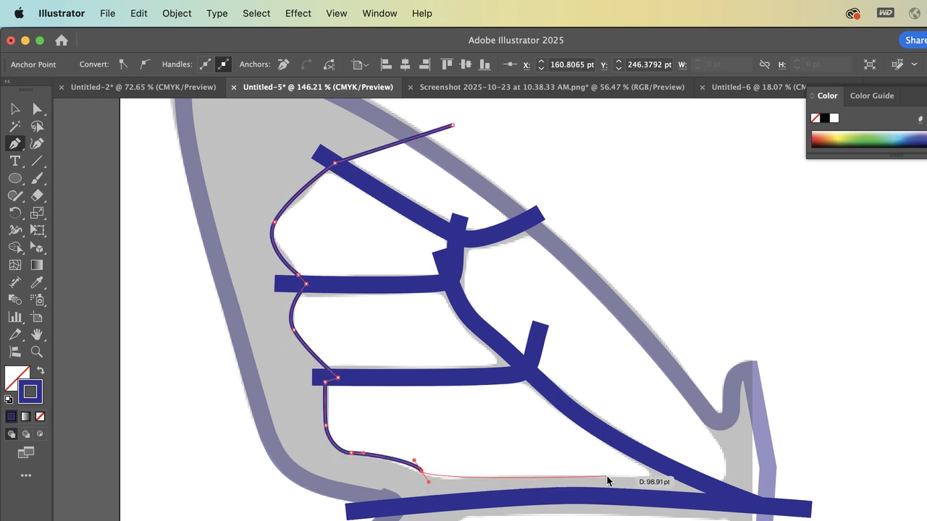
drag(684, 478, 710, 479)
Examine up close whether the inner border path's end anchor meets the diagonal vein's centre line
scroll(691, 481, up, 10)
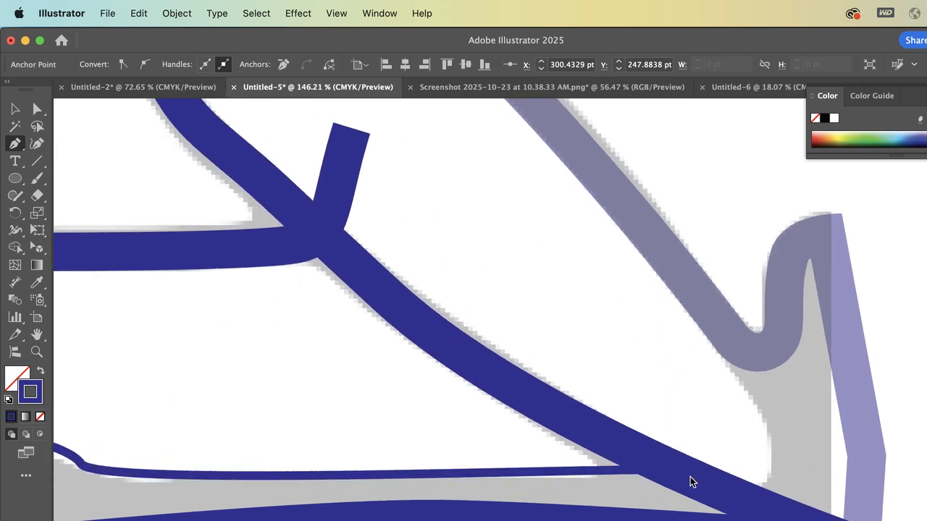
scroll(690, 481, up, 4)
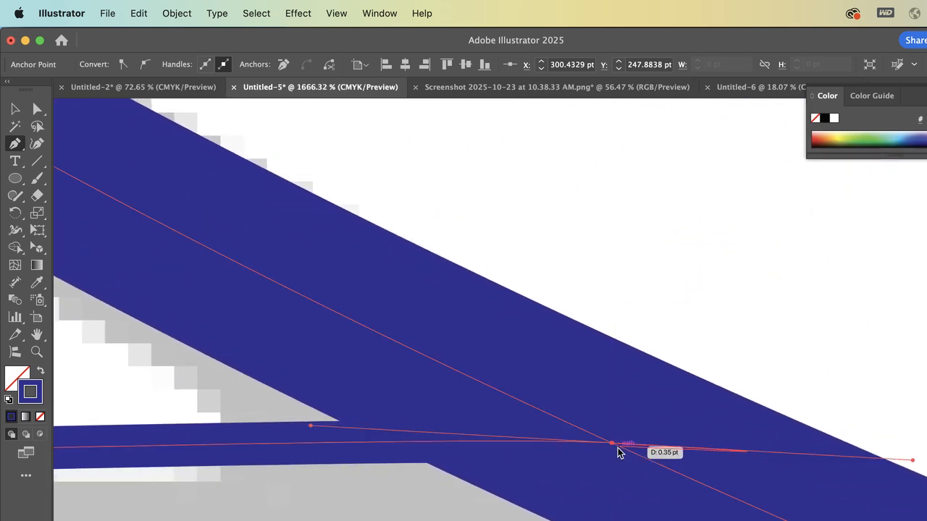
click(39, 110)
click(542, 195)
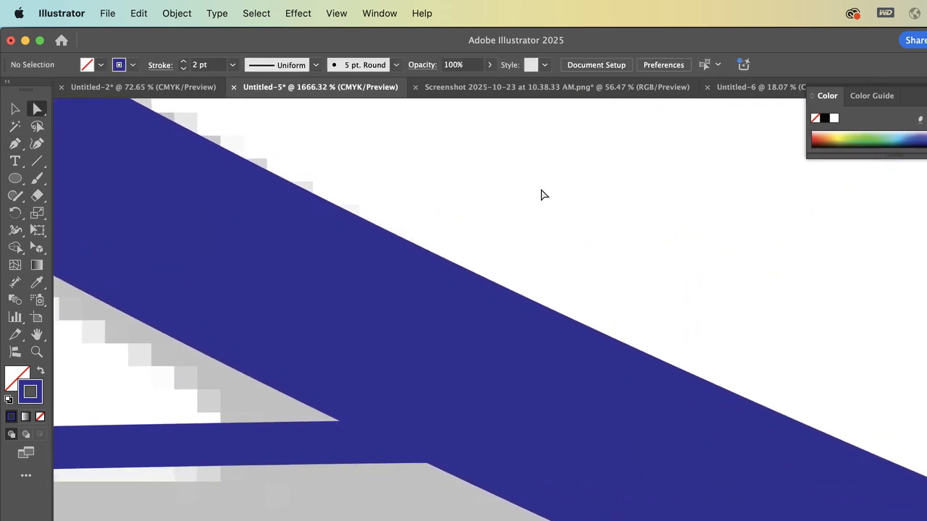
drag(566, 481, 559, 489)
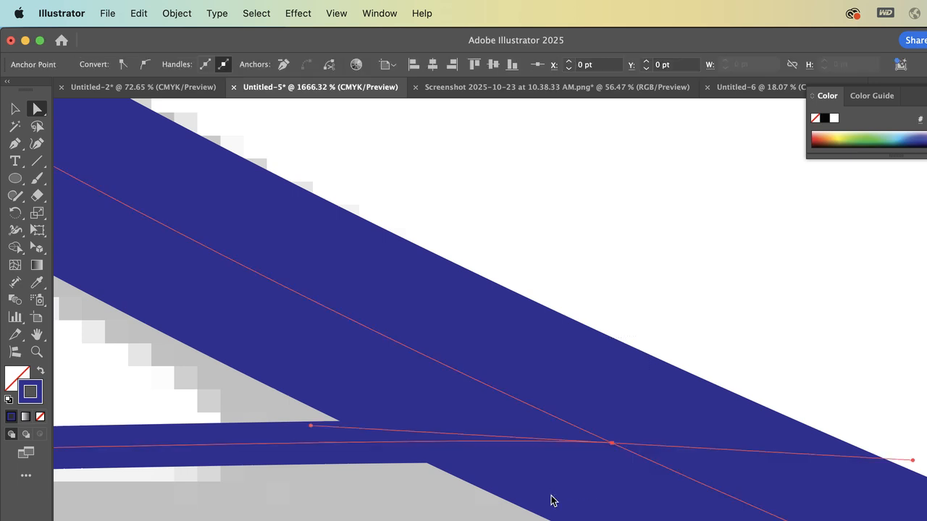
click(509, 155)
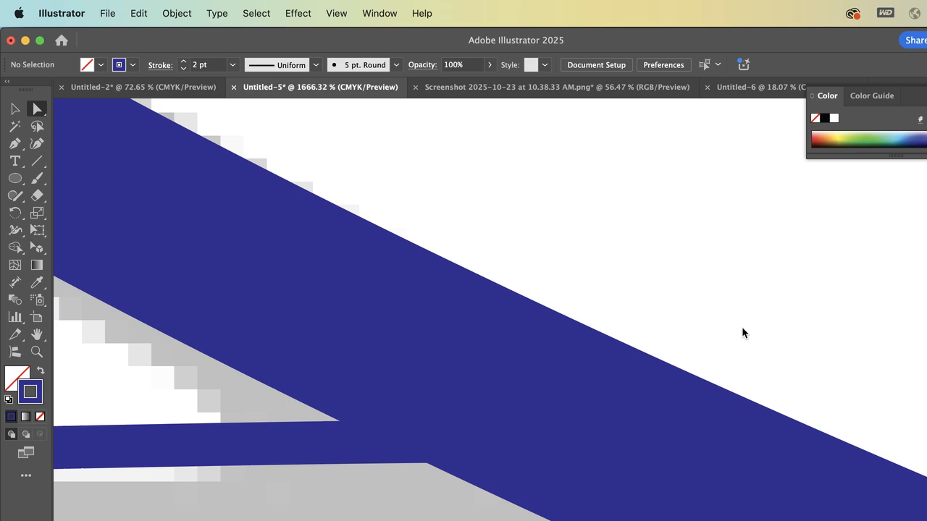
drag(742, 333, 559, 499)
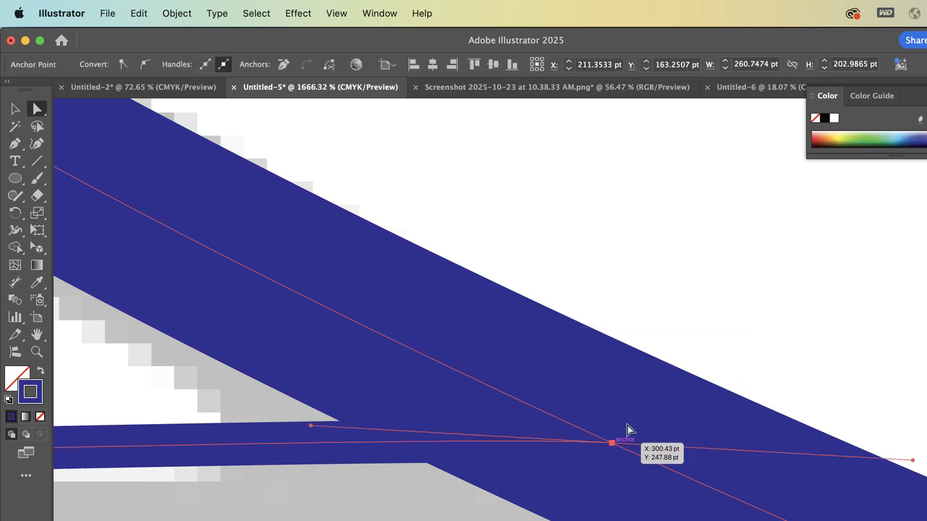
click(729, 290)
drag(804, 209, 357, 516)
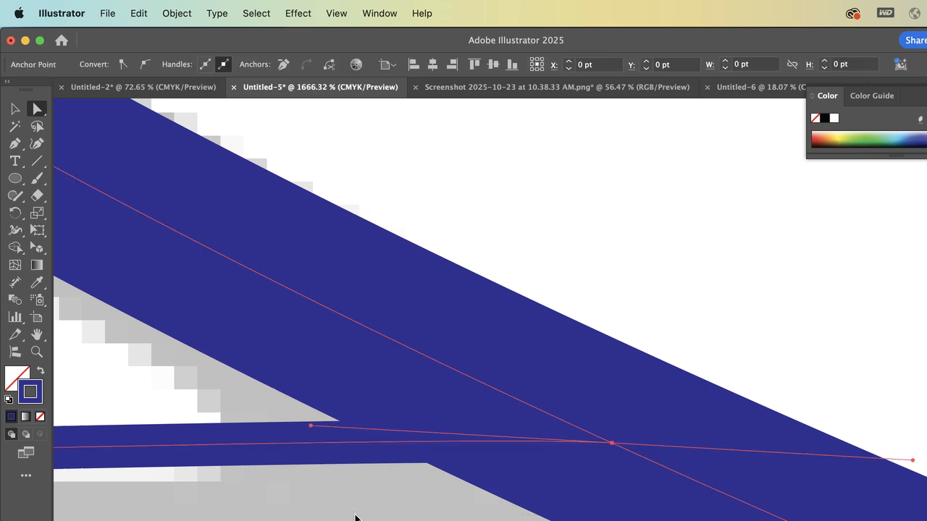
scroll(621, 444, up, 3)
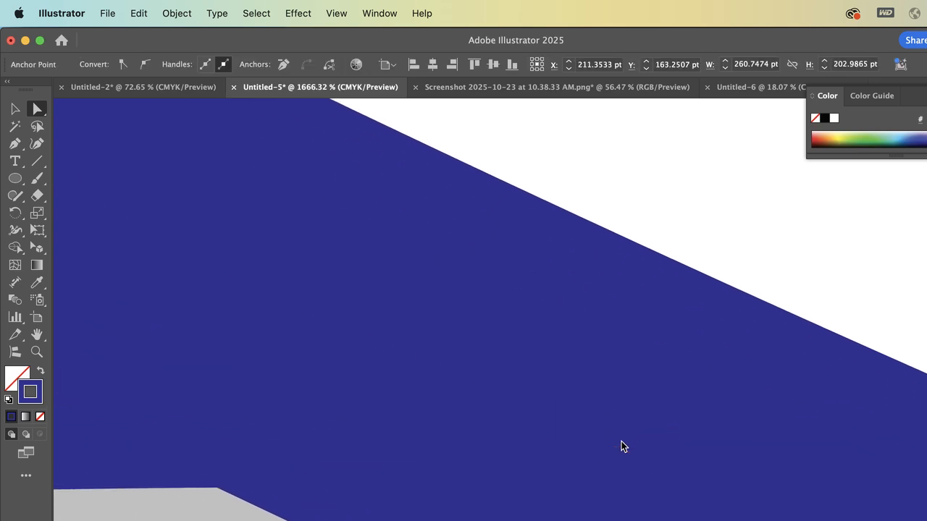
scroll(586, 443, down, 3)
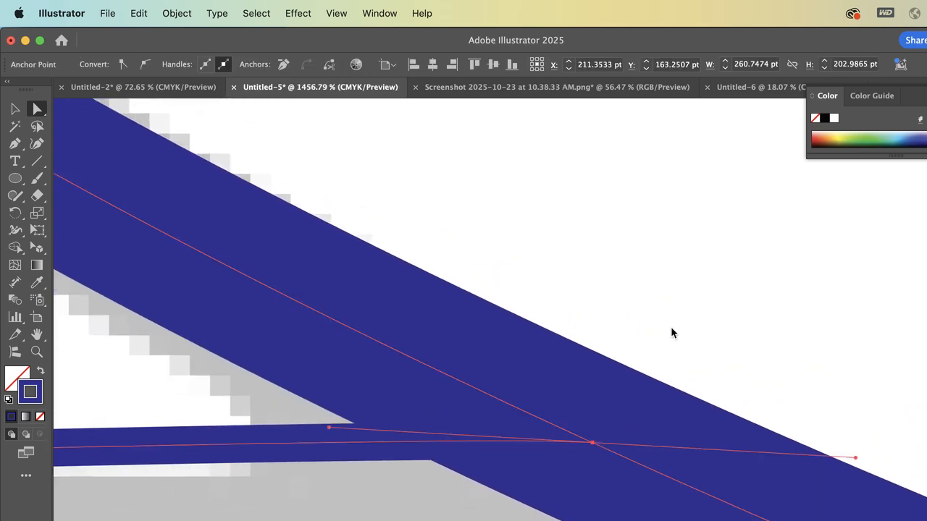
Try nudging the inner border path's end anchor down 1 pt, and move it back up
click(673, 355)
click(592, 442)
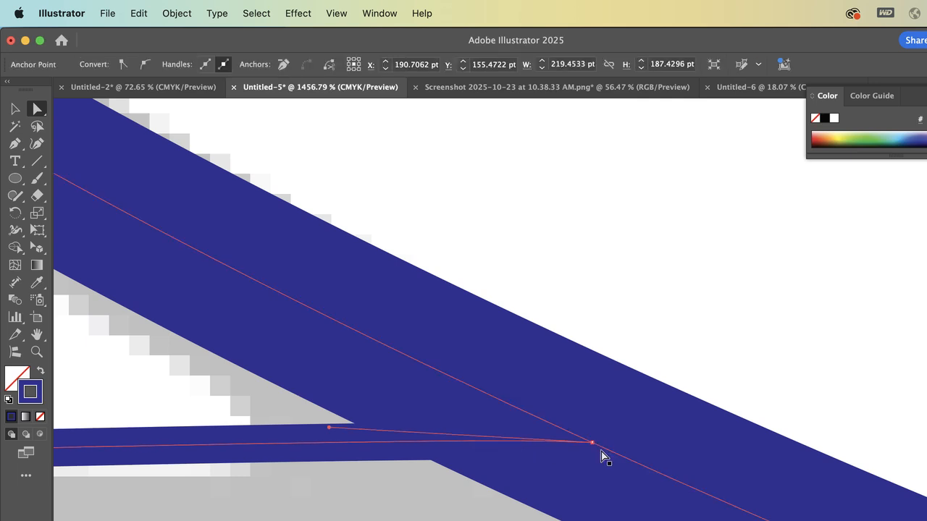
key(Down)
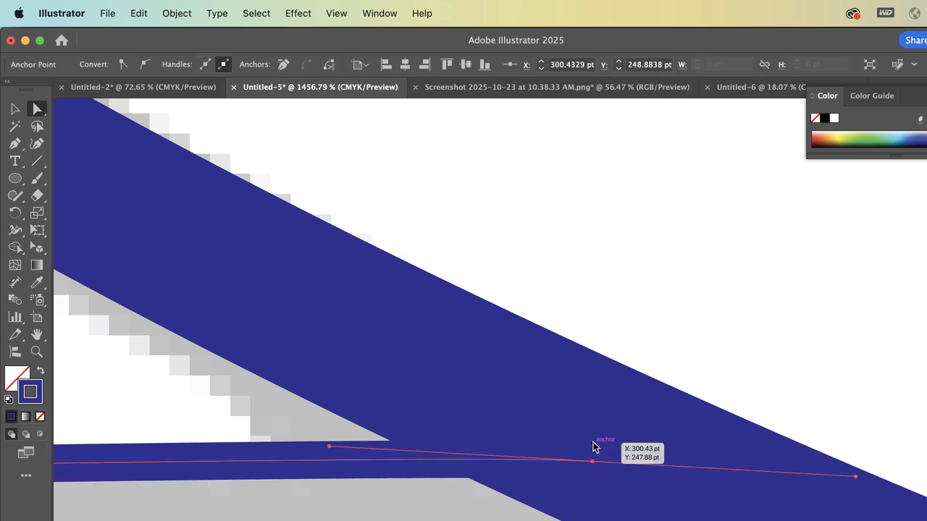
key(Up)
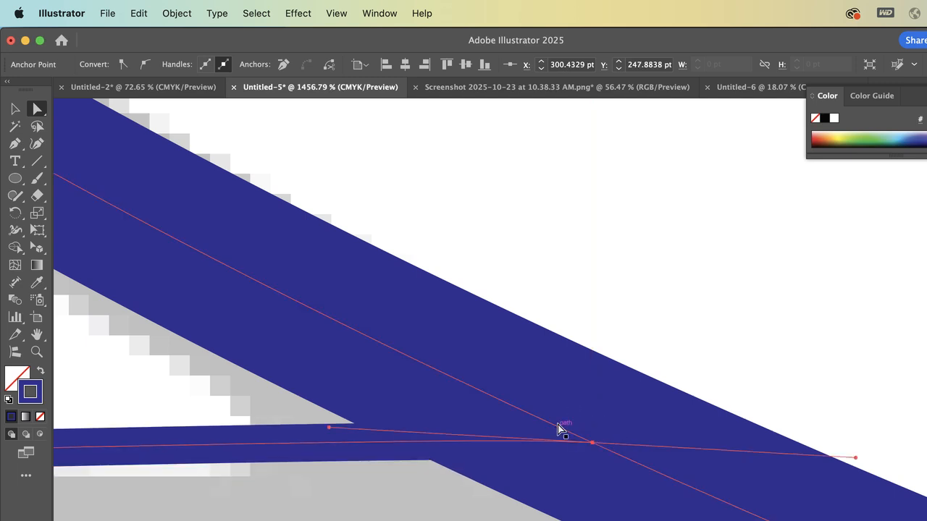
Nudge the inner border path's end anchor to the right so it crosses the diagonal vein's centre line, and deselect it
shift+click(557, 425)
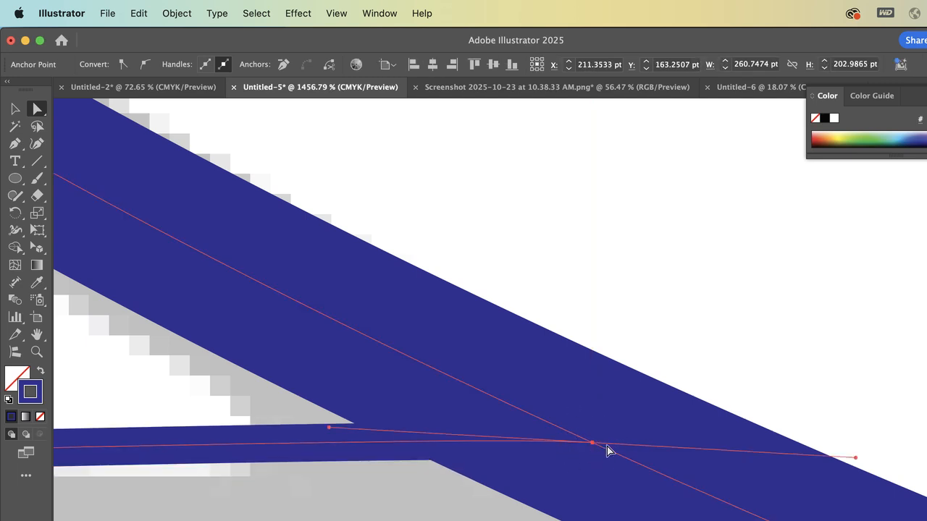
scroll(580, 453, up, 3)
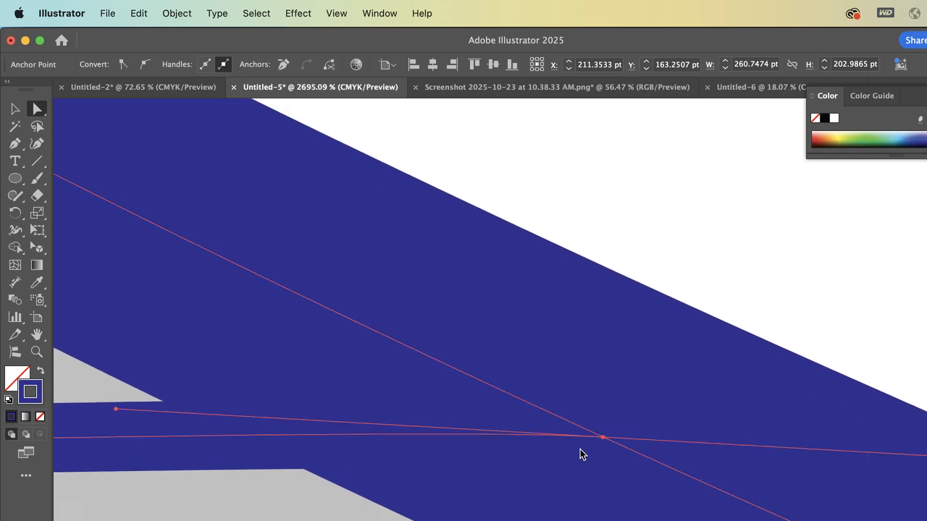
click(785, 207)
click(493, 438)
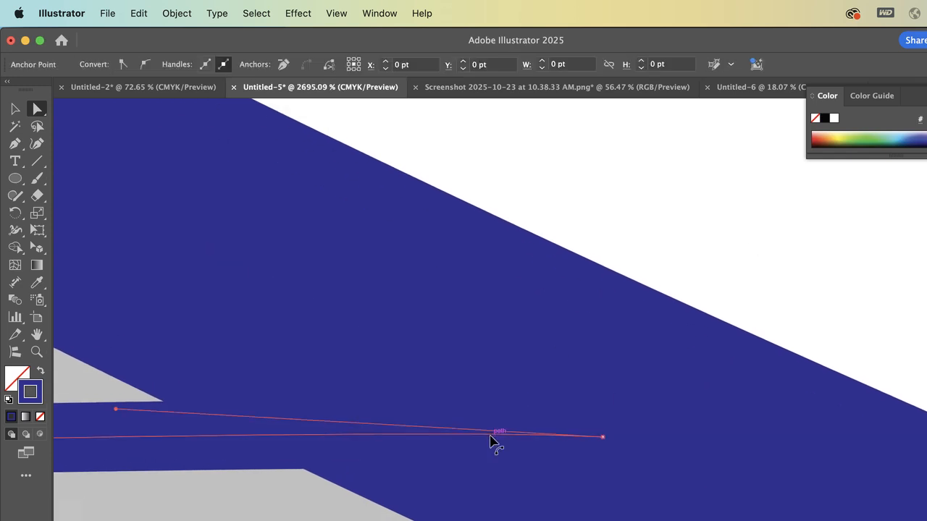
click(604, 438)
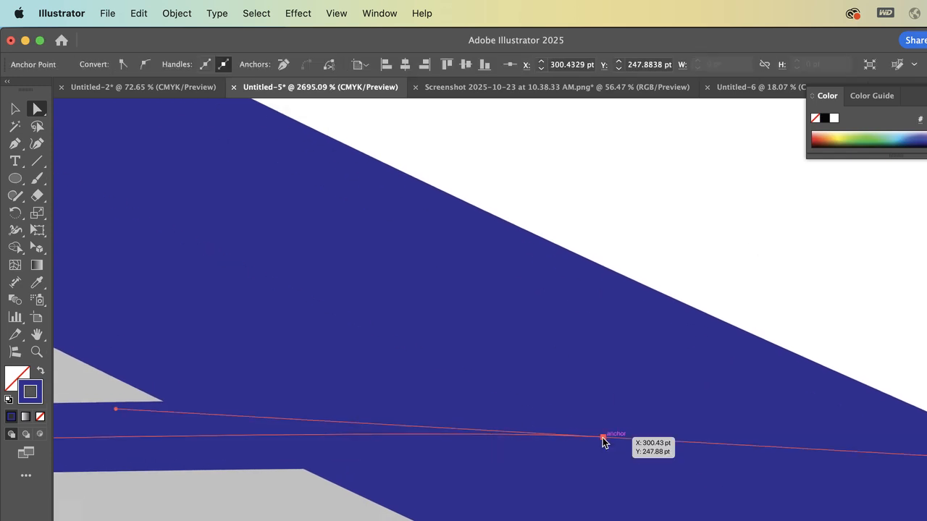
key(Right)
key(Right)
click(718, 332)
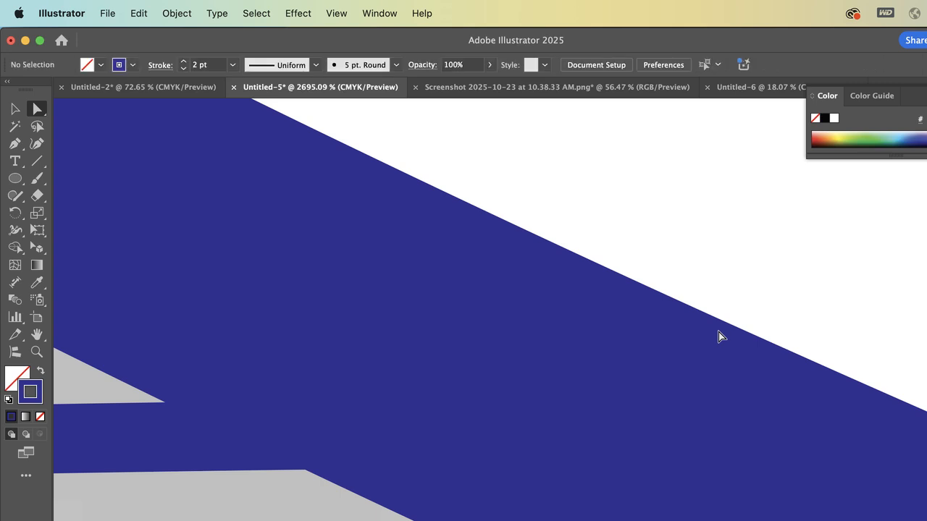
Review the whole half-butterfly tracing, selecting all its paths with the Selection tool and clearing the selection
key(super+minus)
key(super+minus)
key(super+minus)
key(super+minus)
key(super+minus)
key(super+minus)
key(super+minus)
key(super+minus)
key(super+minus)
key(super+minus)
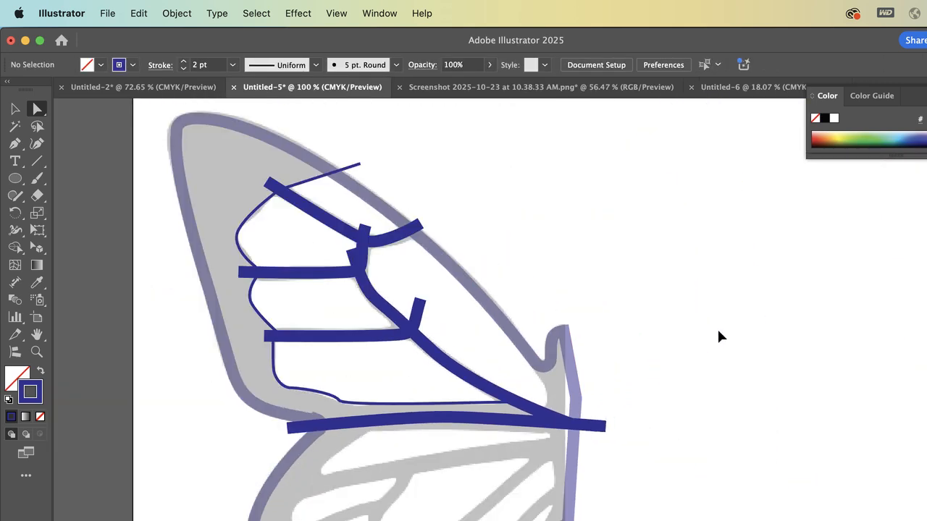
scroll(719, 336, left, 3)
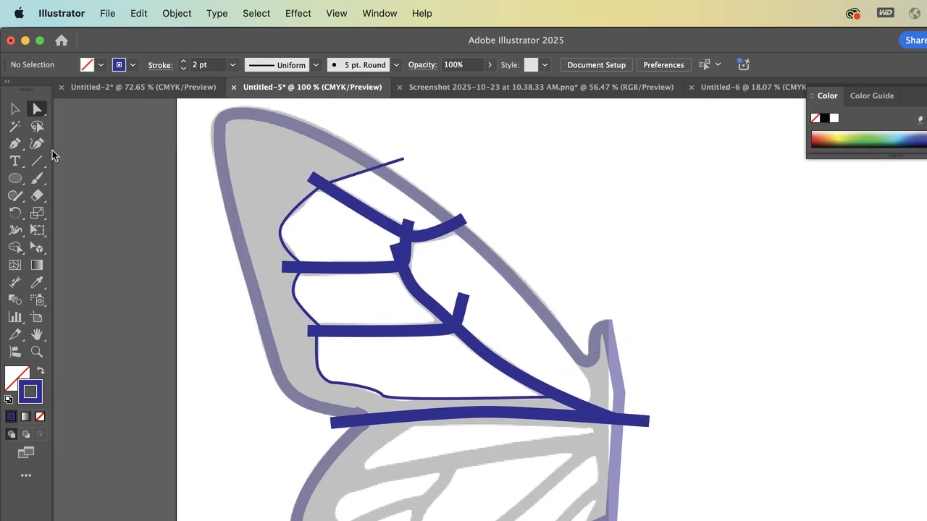
click(14, 109)
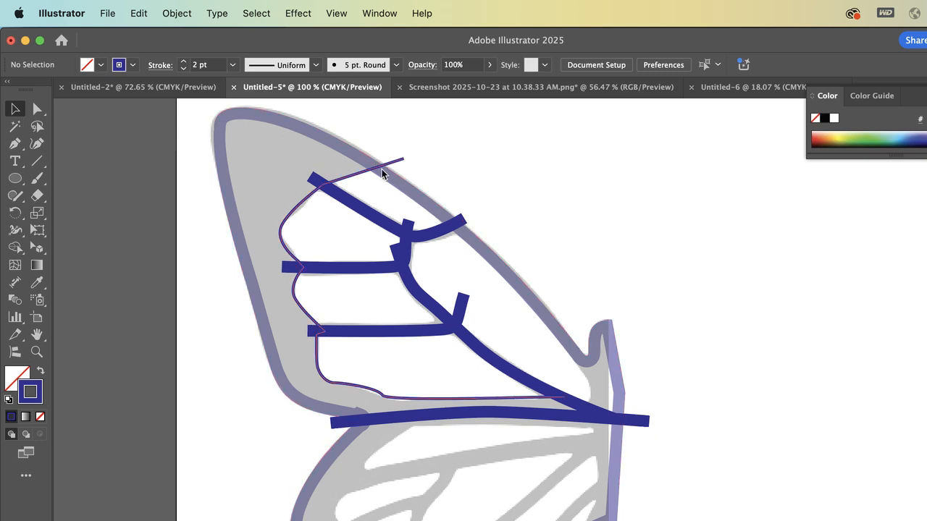
scroll(697, 364, down, 5)
scroll(698, 364, left, 3)
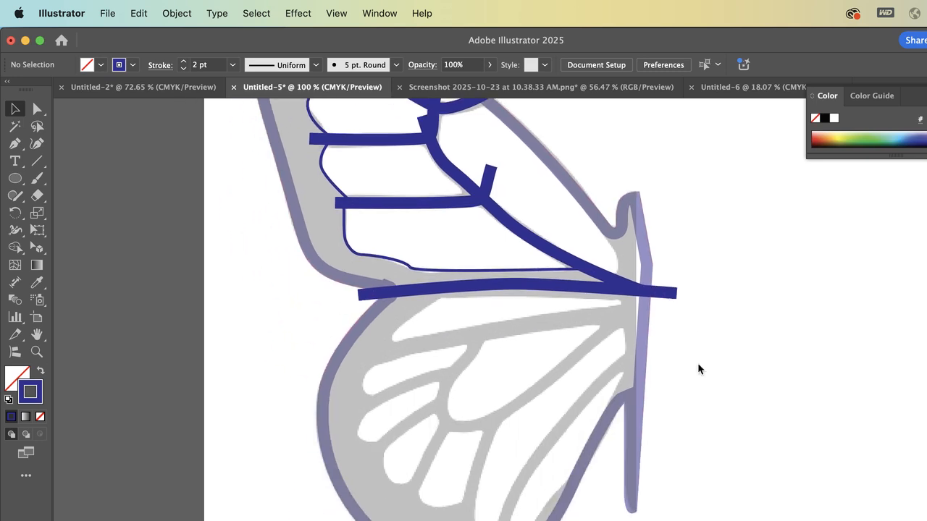
scroll(694, 377, down, 3)
scroll(335, 106, right, 3)
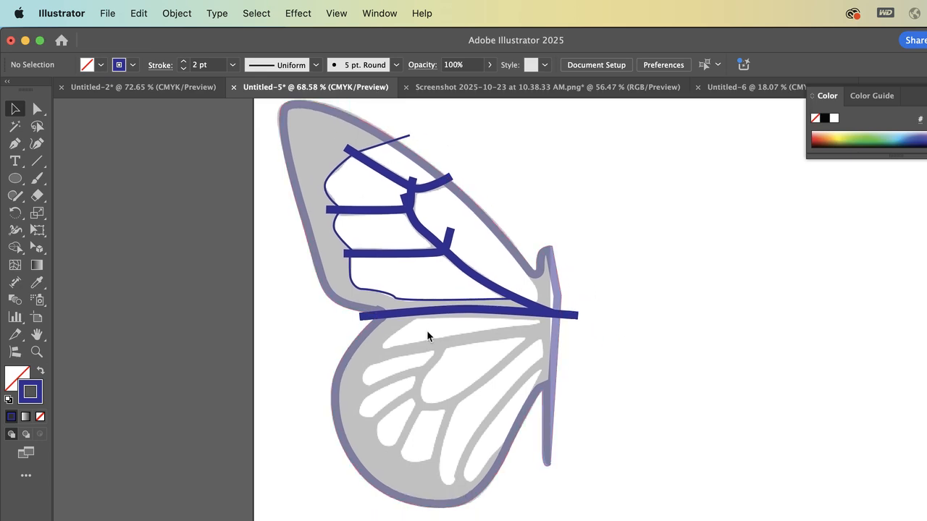
click(368, 216)
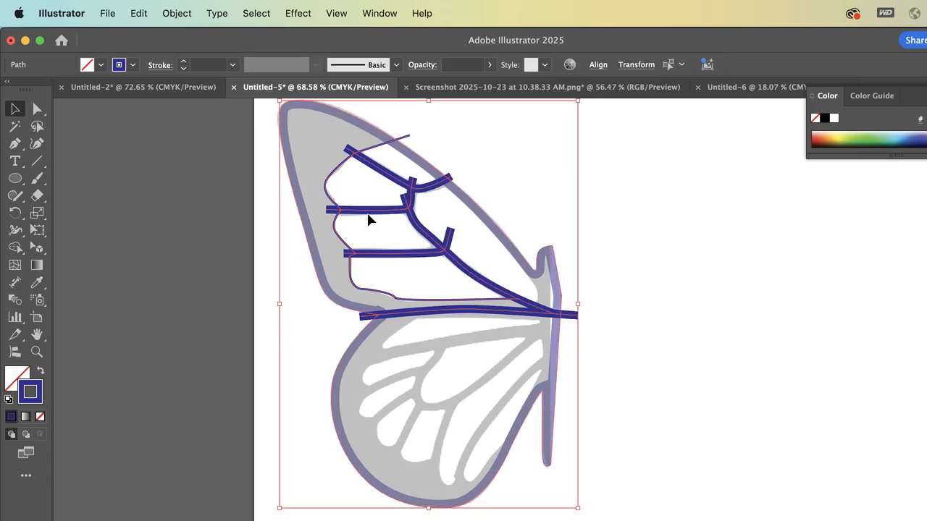
click(228, 213)
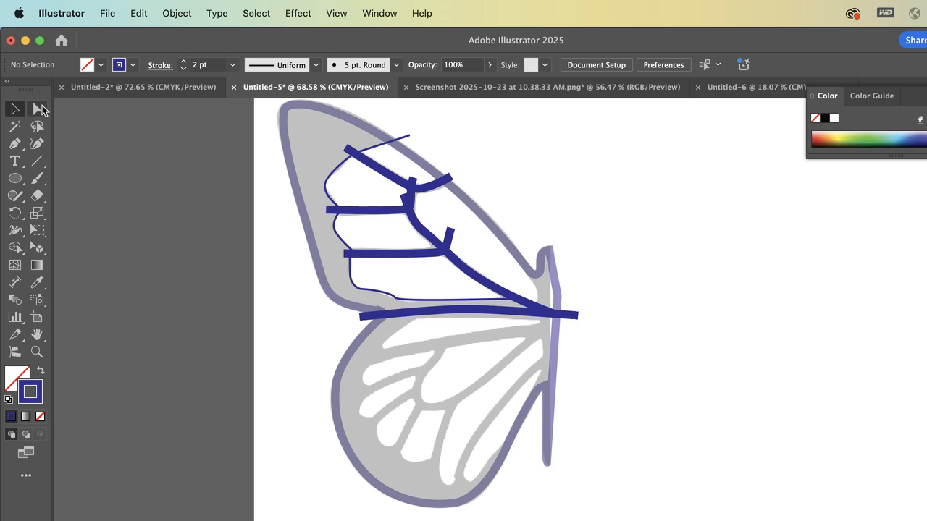
Examine the anchor points of all the traced paths with the Direct Selection tool, and clear the selection
click(36, 108)
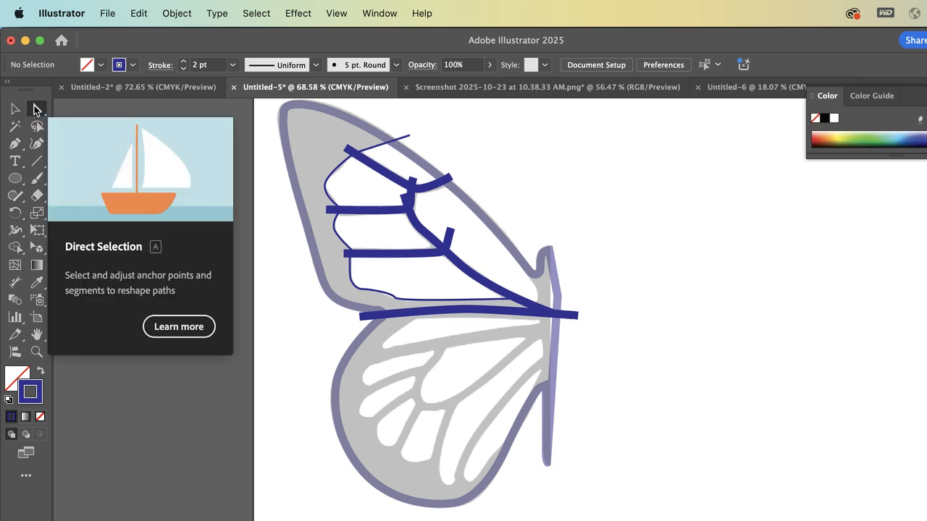
drag(223, 101, 418, 208)
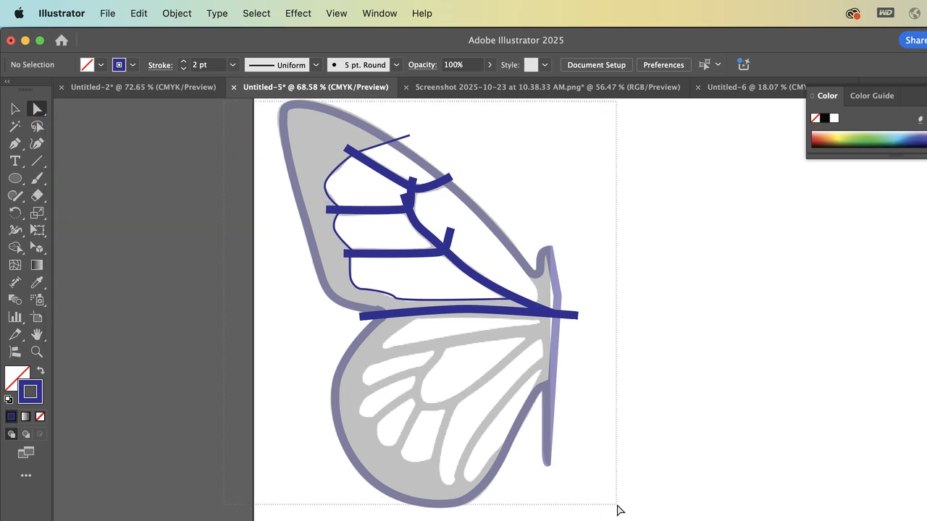
drag(618, 511, 617, 510)
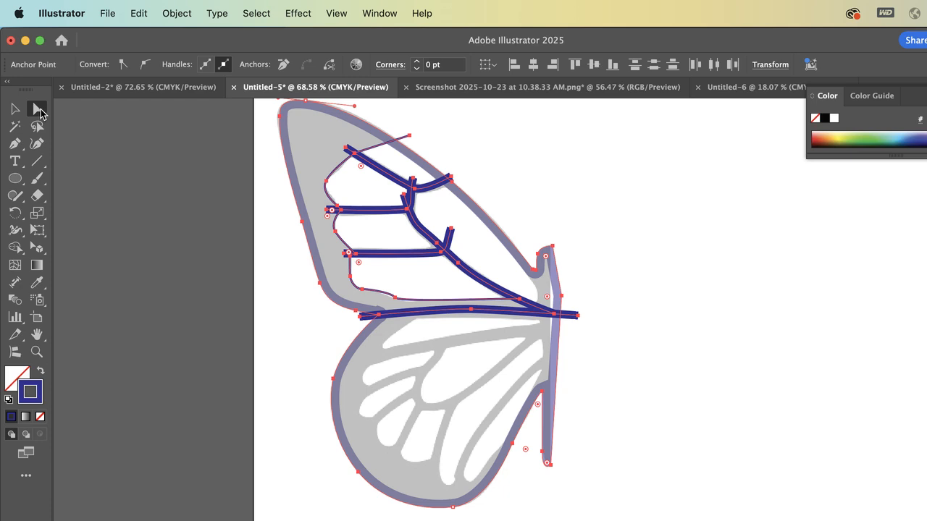
click(14, 108)
click(140, 128)
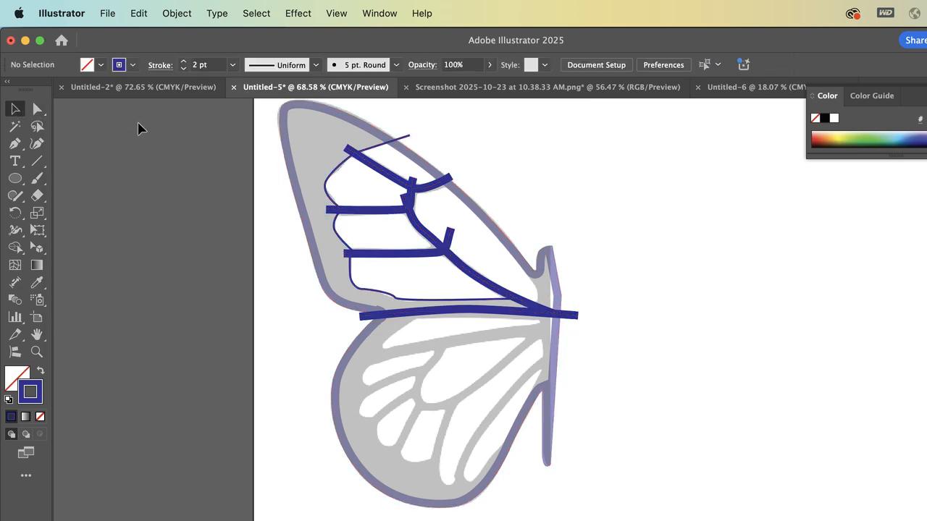
drag(586, 433, 607, 503)
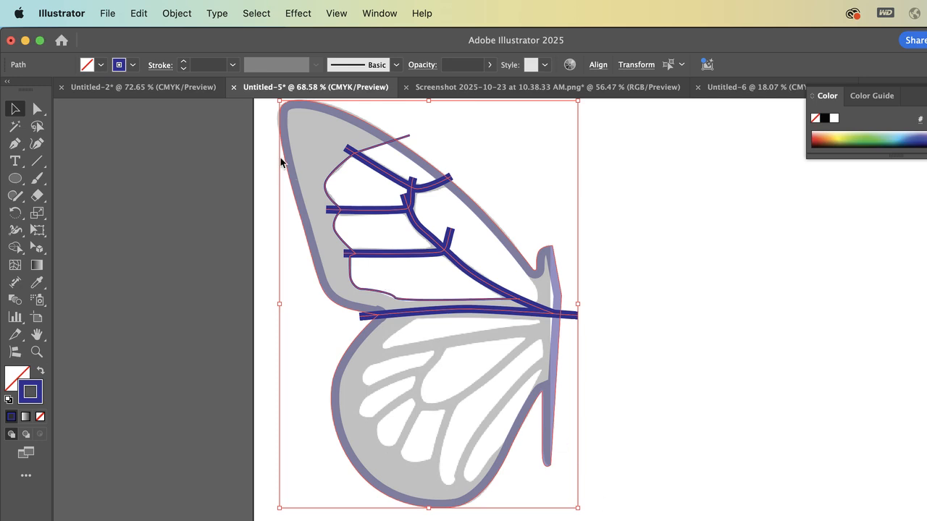
click(177, 13)
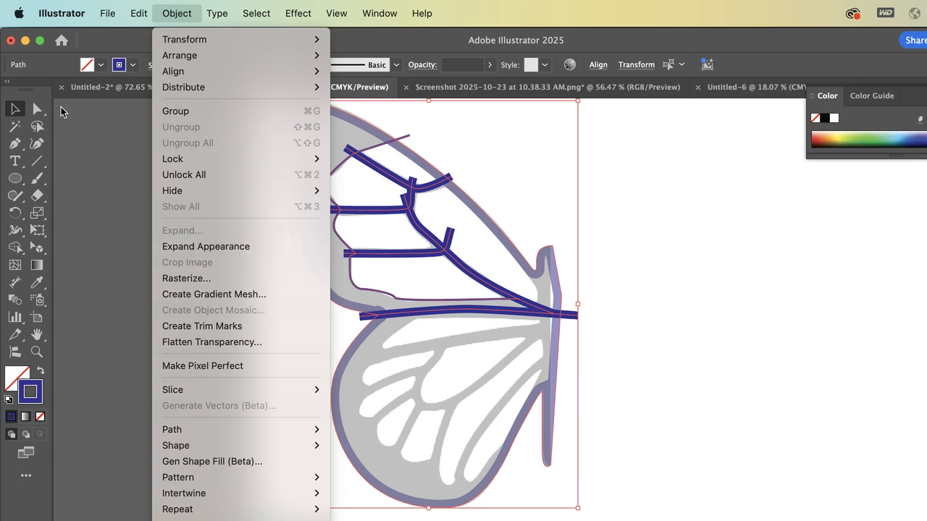
click(15, 109)
click(79, 117)
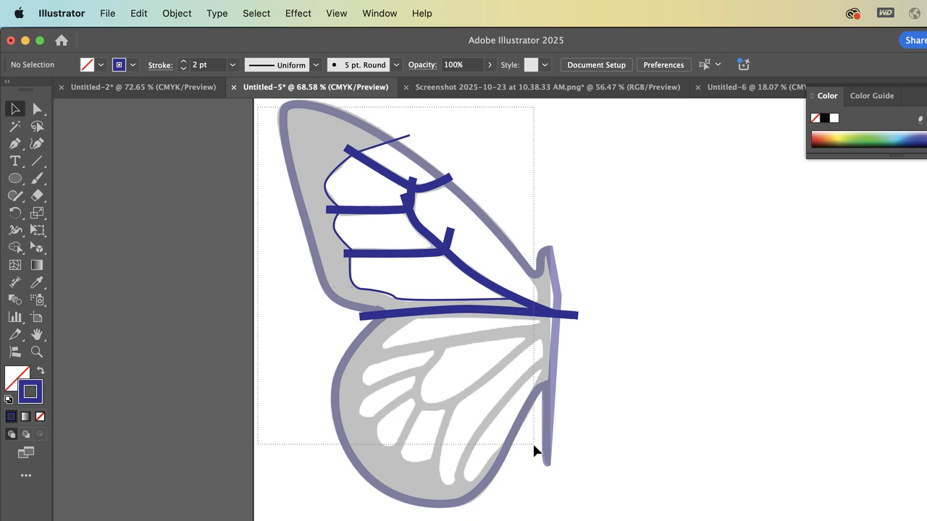
Select all the traced half-butterfly paths and expand their appearance
drag(557, 467, 579, 516)
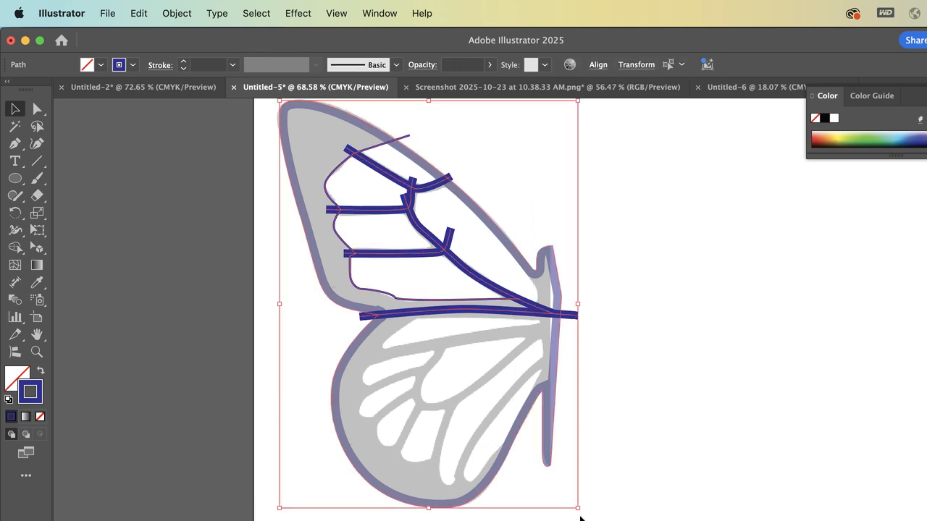
click(171, 11)
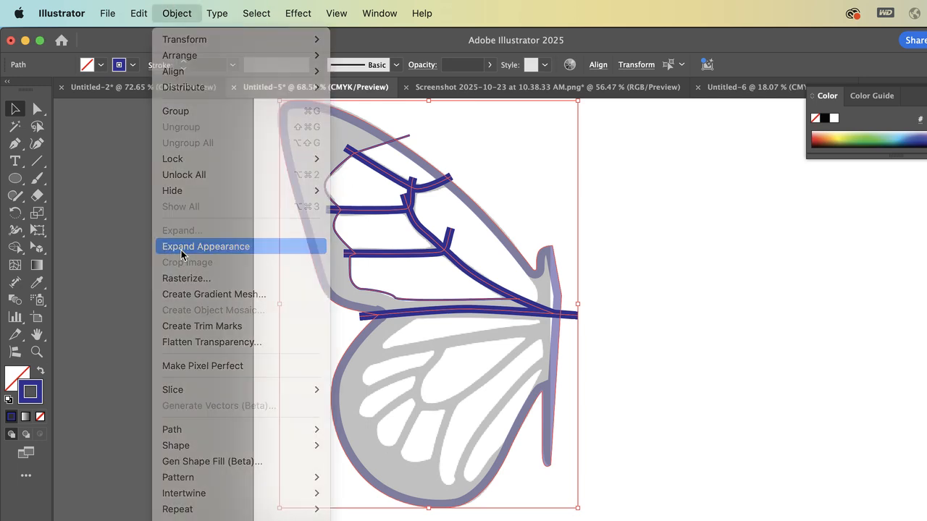
click(183, 250)
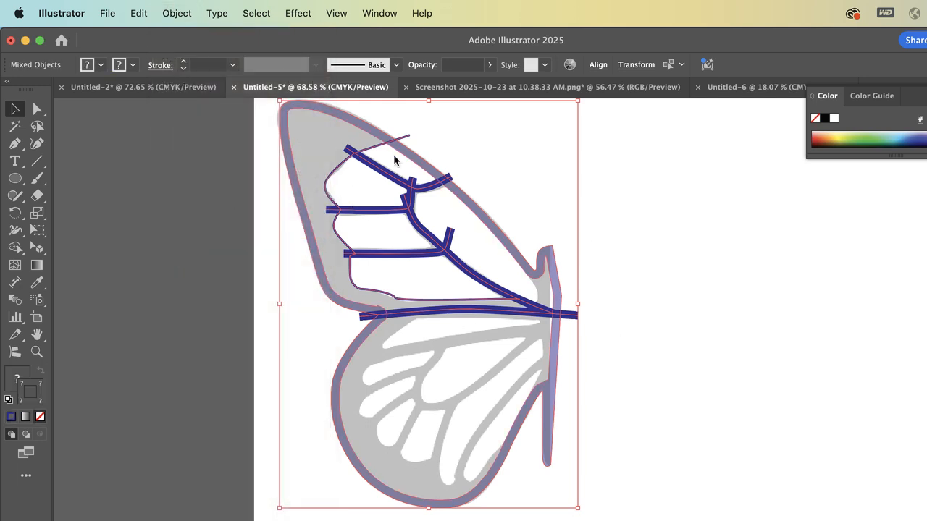
Expand the fill and stroke of the selected butterfly paths so the lines become filled shapes
scroll(386, 161, up, 5)
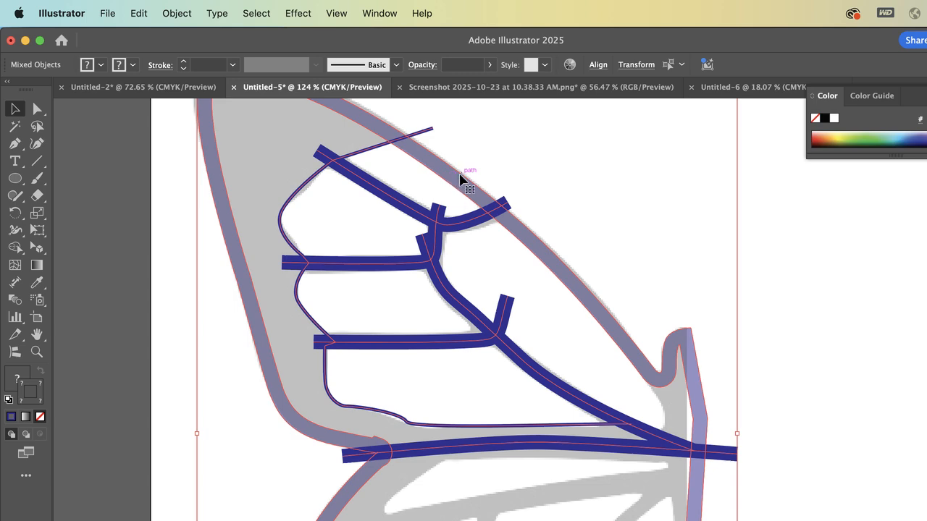
scroll(462, 176, up, 5)
scroll(462, 176, up, 5)
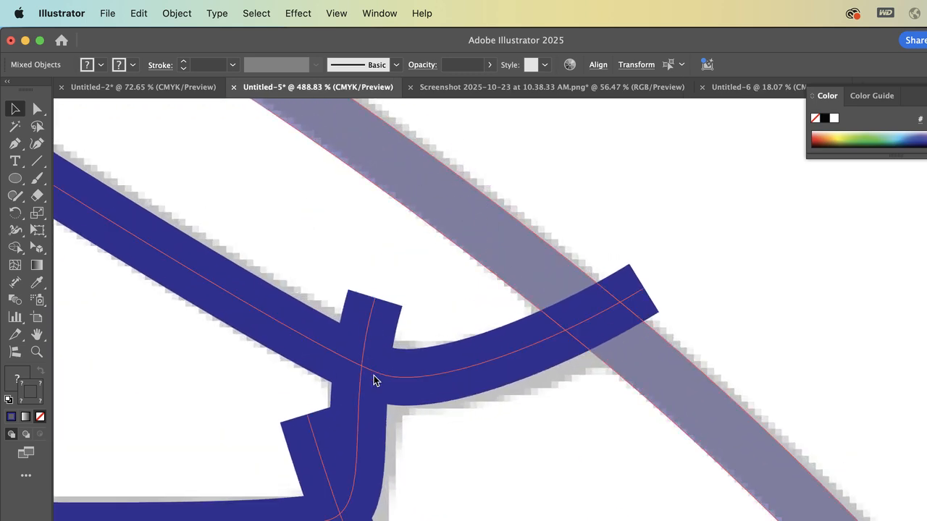
scroll(375, 379, down, 1)
scroll(374, 380, down, 1)
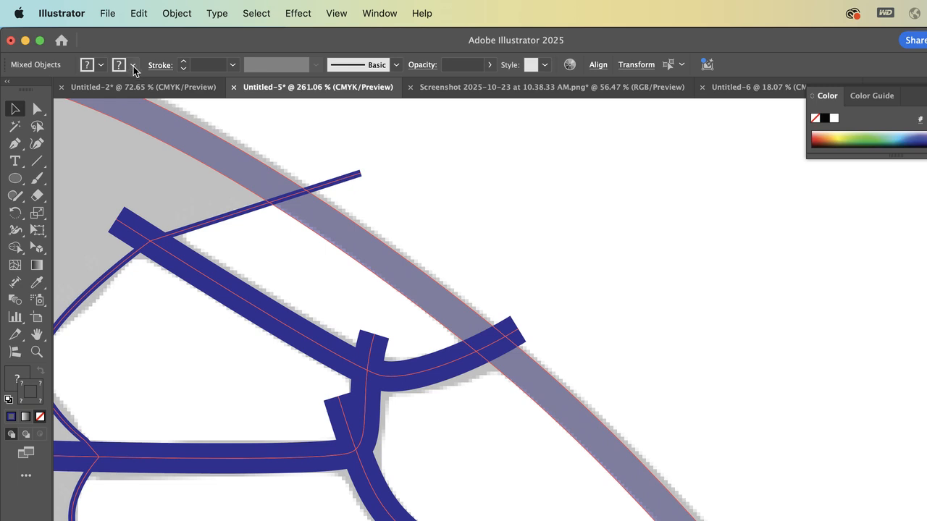
scroll(175, 127, down, 5)
scroll(174, 127, down, 2)
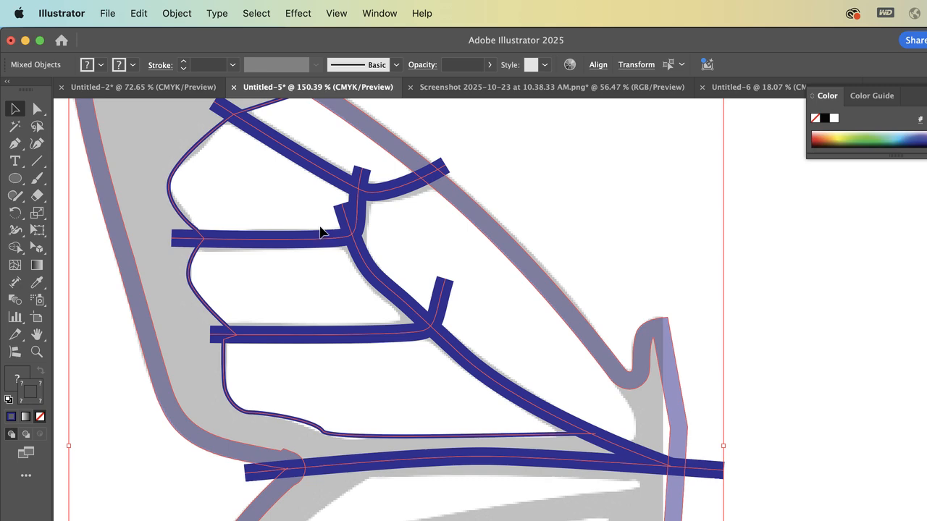
click(163, 10)
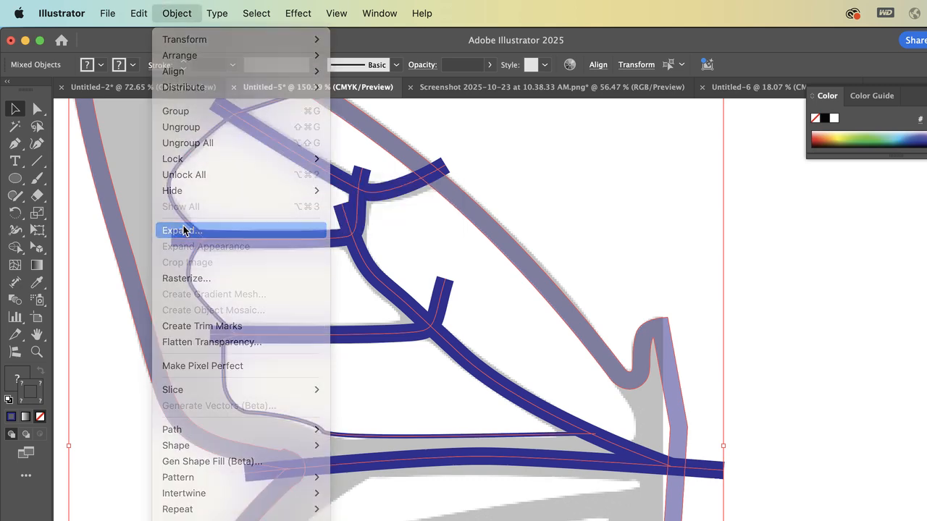
click(183, 230)
click(658, 496)
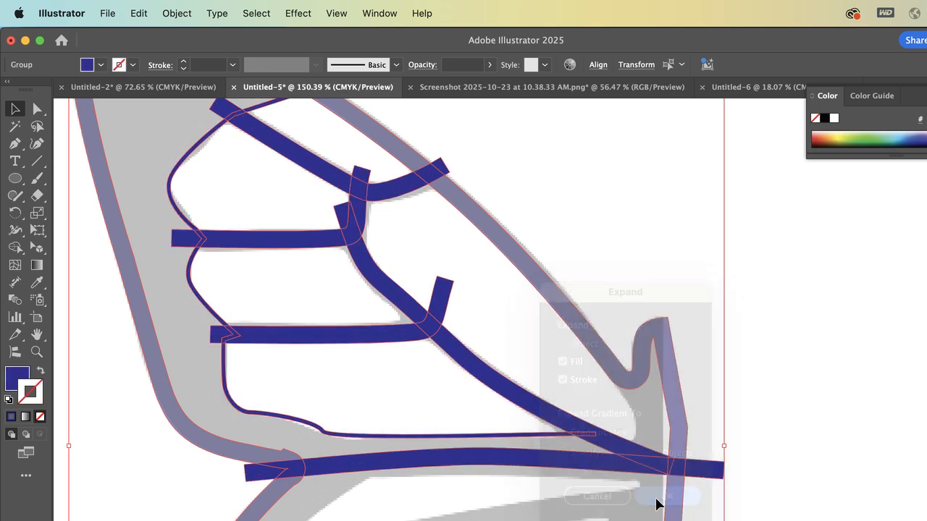
Try uniting all the expanded butterfly shapes with the Pathfinder's Unite mode, and undo the merge
scroll(248, 200, up, 5)
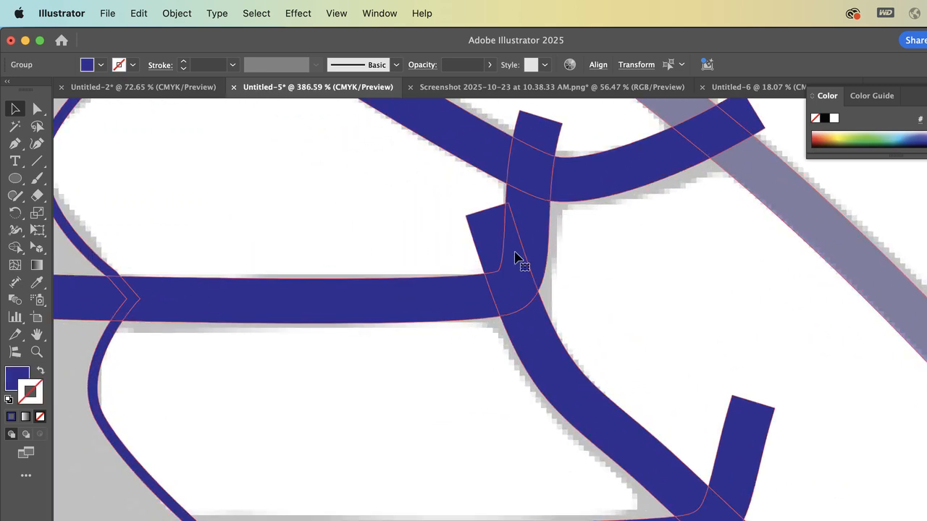
scroll(453, 282, up, 5)
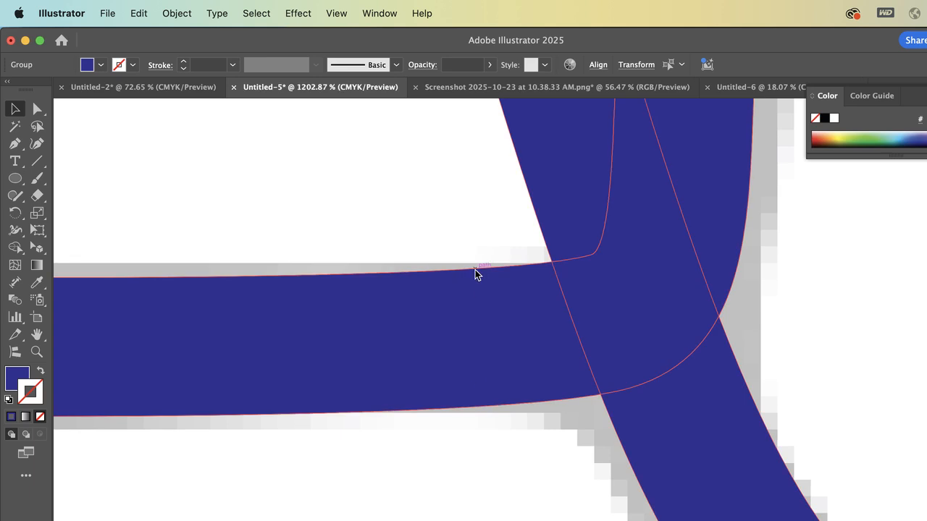
scroll(477, 411, down, 8)
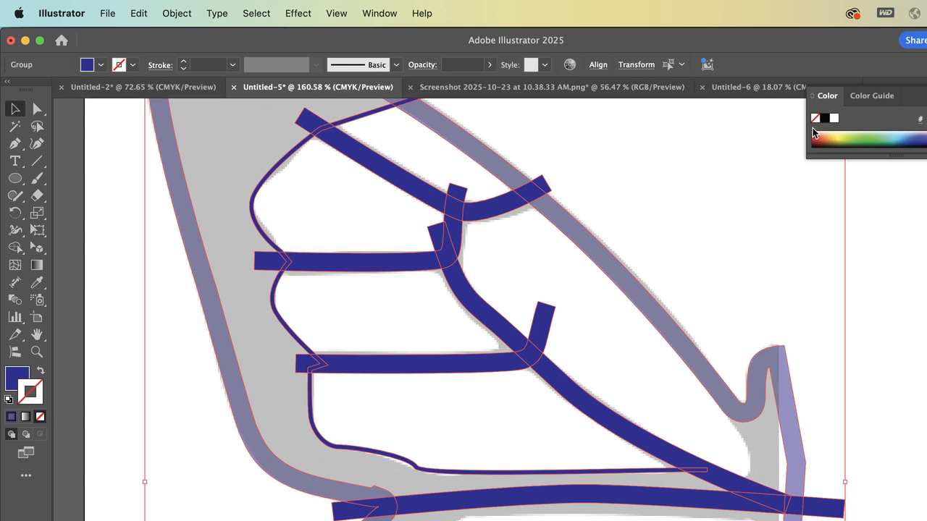
click(382, 11)
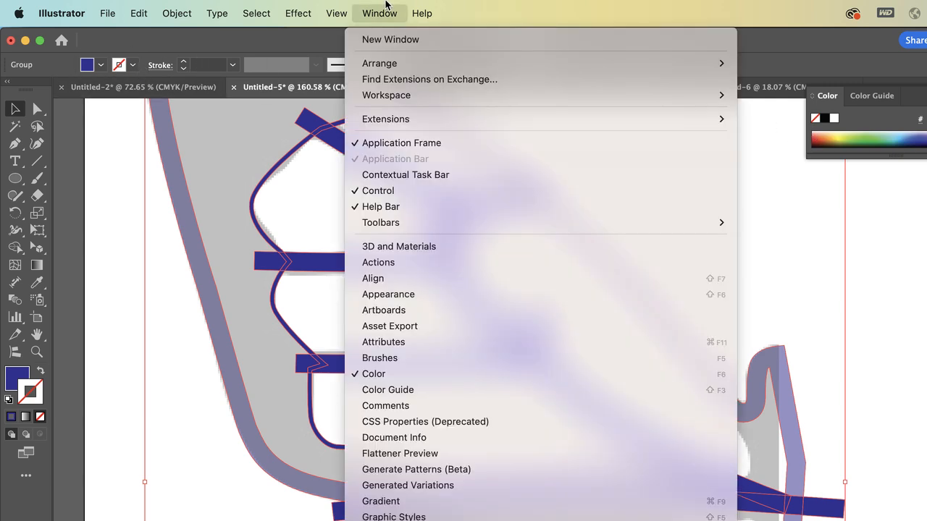
scroll(459, 435, down, 5)
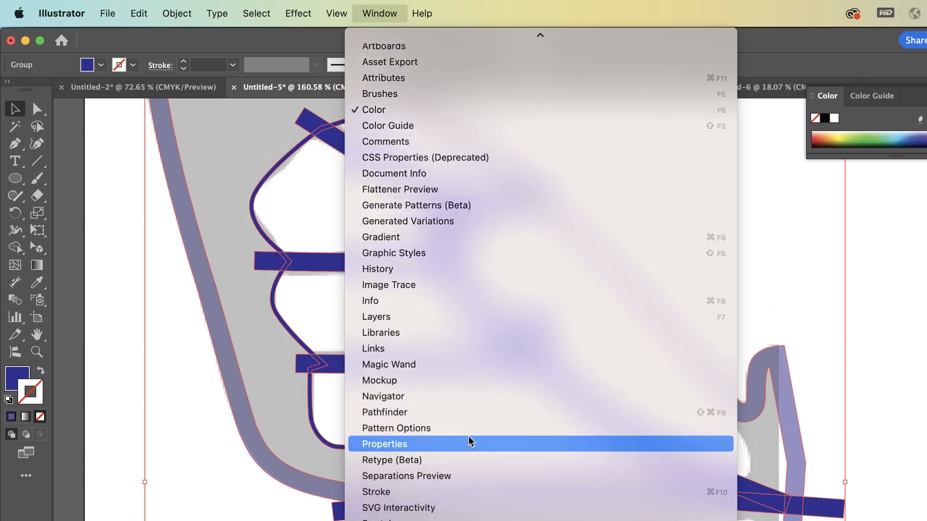
click(472, 412)
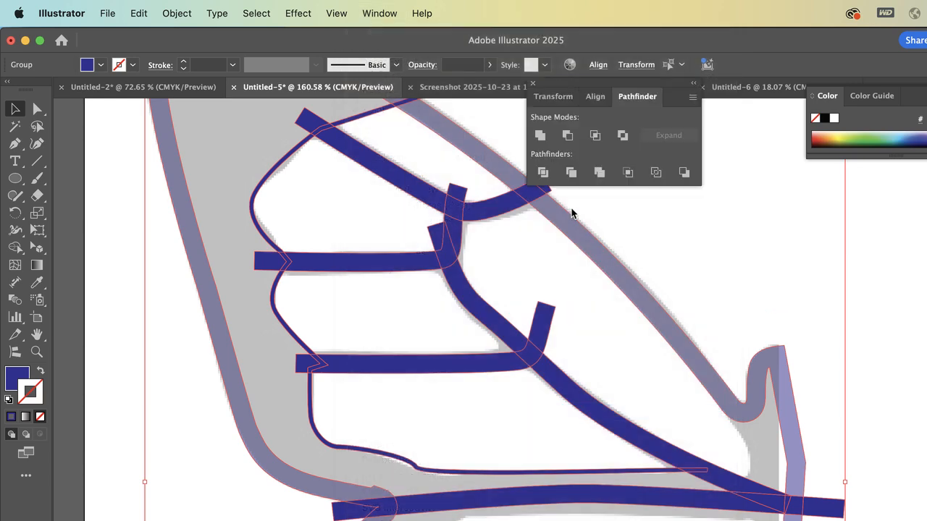
click(541, 139)
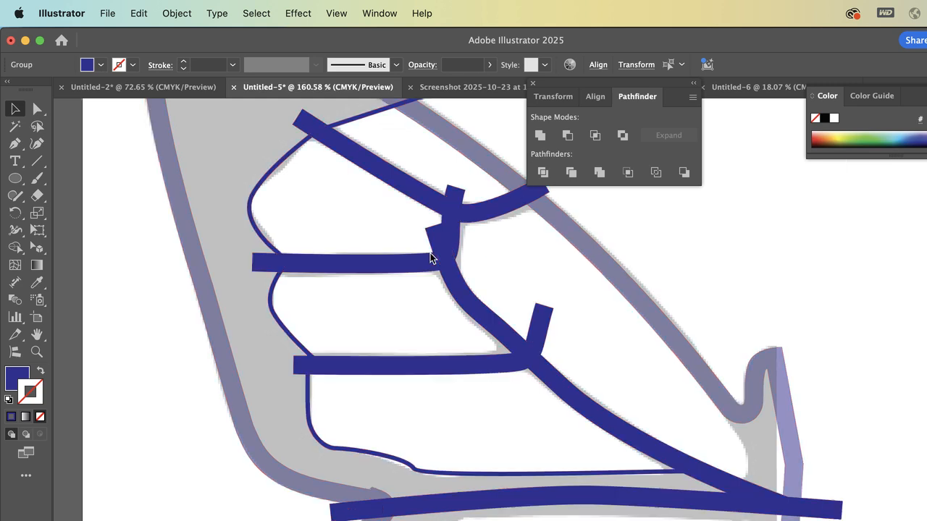
scroll(431, 258, up, 4)
scroll(430, 258, right, 4)
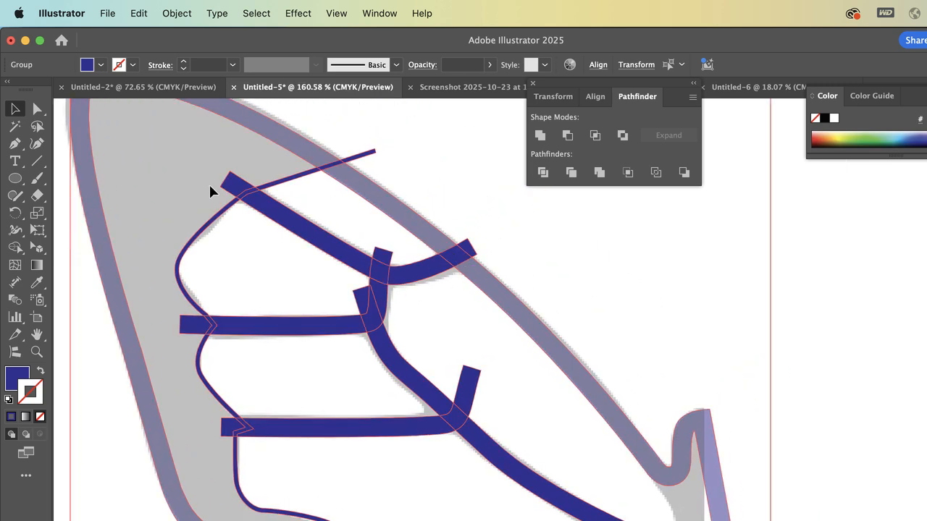
click(540, 137)
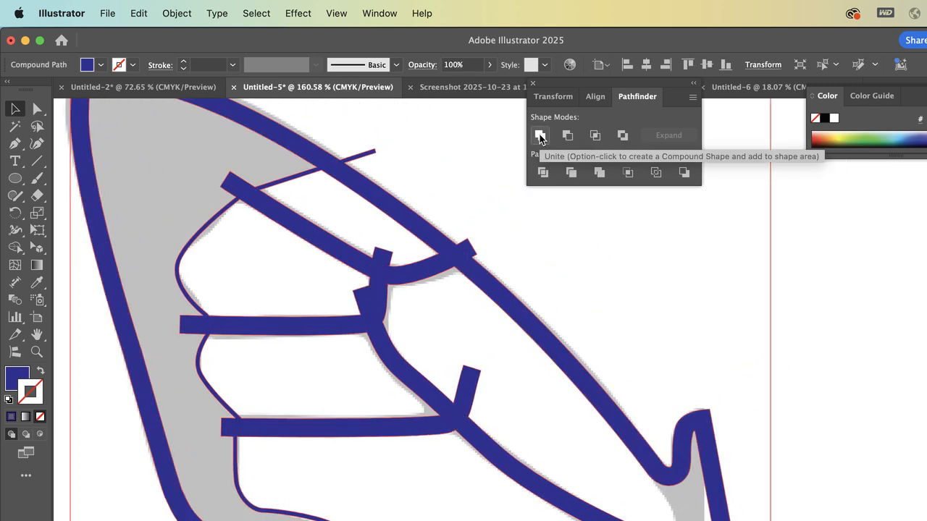
key(super+z)
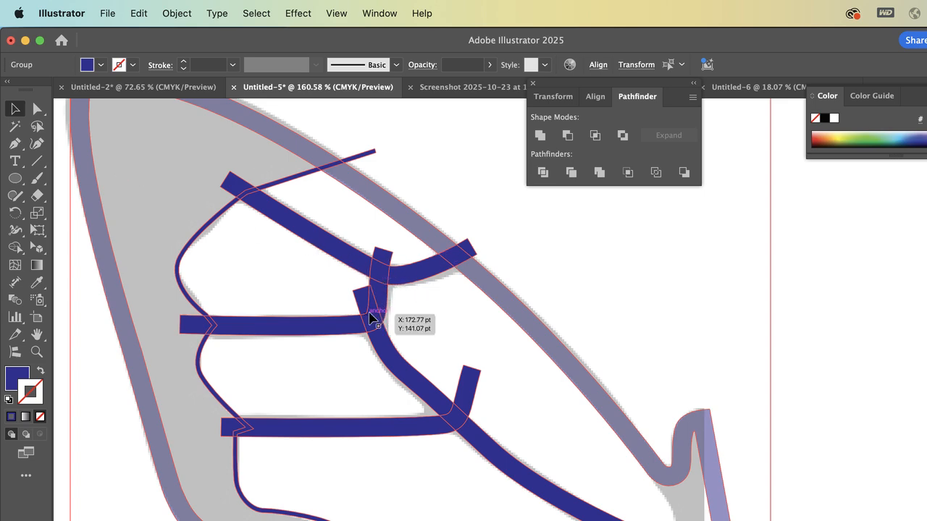
With the Shape Builder tool, merge the inner border's crossing into the upper wing outline and delete its stub beyond the outline
click(15, 247)
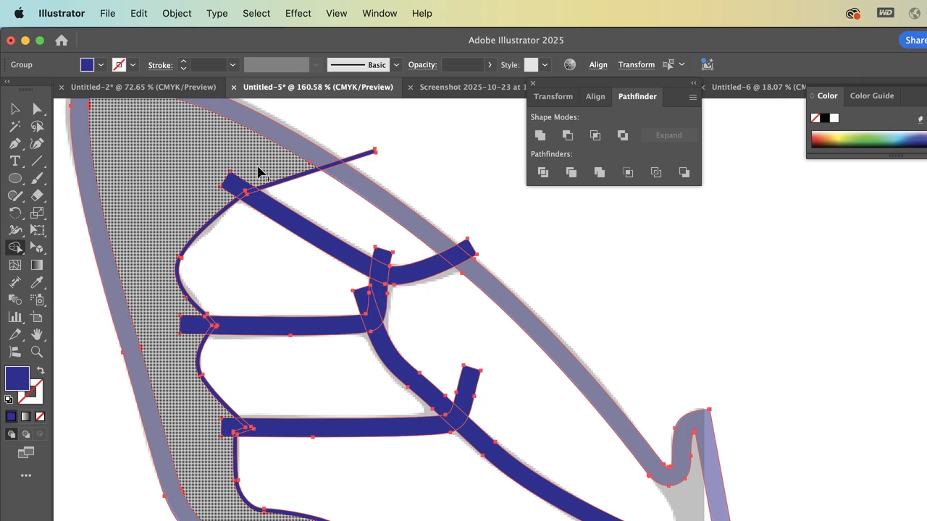
scroll(347, 189, left, 3)
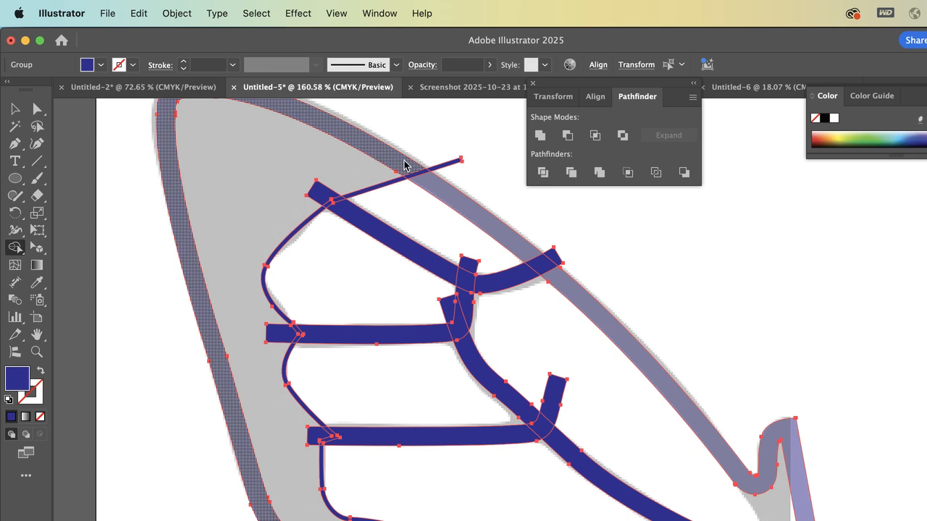
click(429, 179)
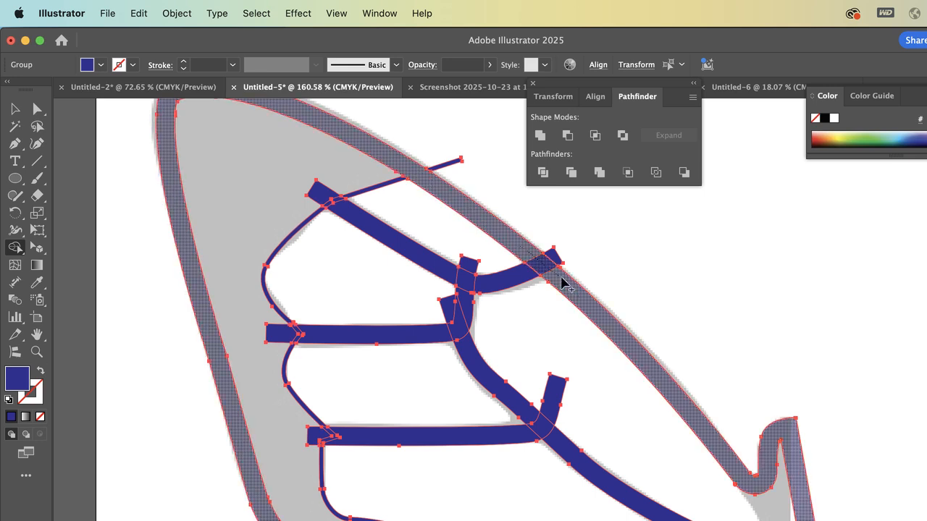
scroll(402, 207, up, 5)
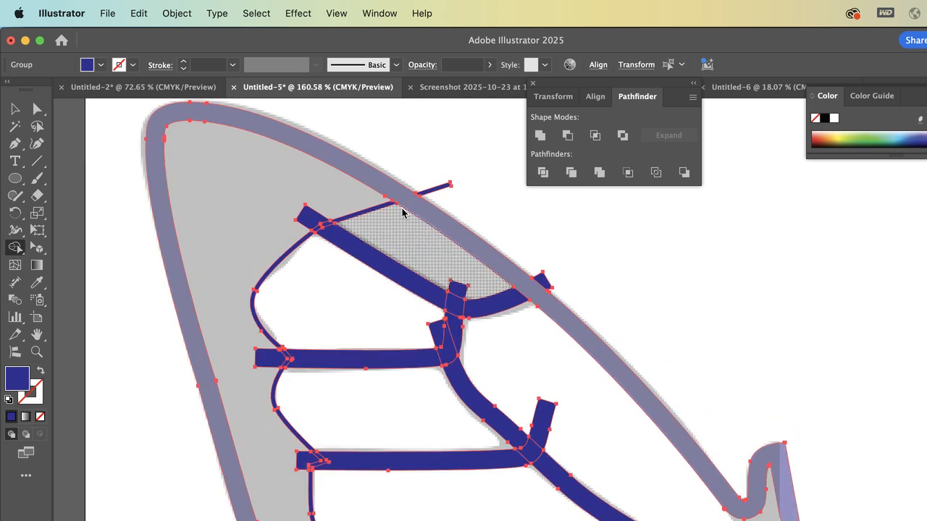
scroll(401, 207, up, 5)
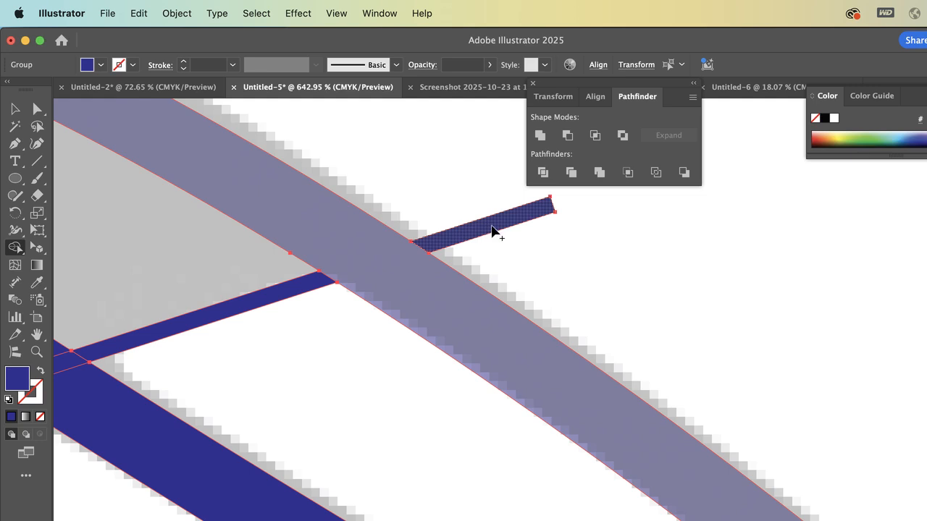
alt+click(492, 227)
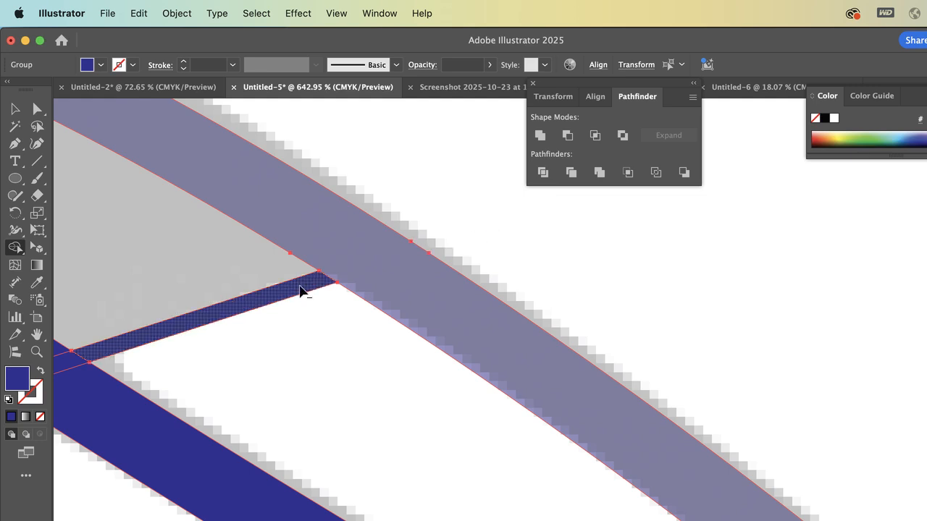
Merge the upper wing's grey margin area with the top vein's end and the adjoining thin border strips using the Shape Builder
scroll(311, 286, down, 5)
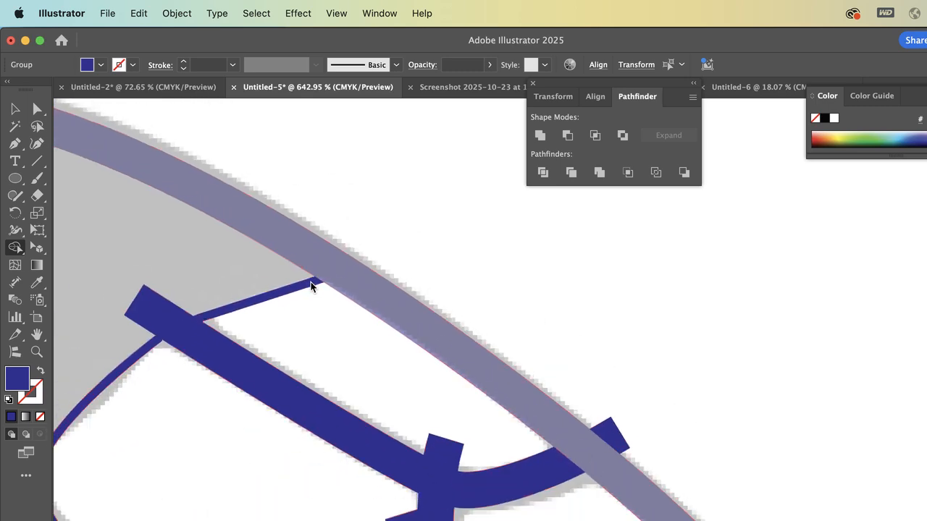
scroll(202, 291, left, 5)
scroll(201, 291, down, 3)
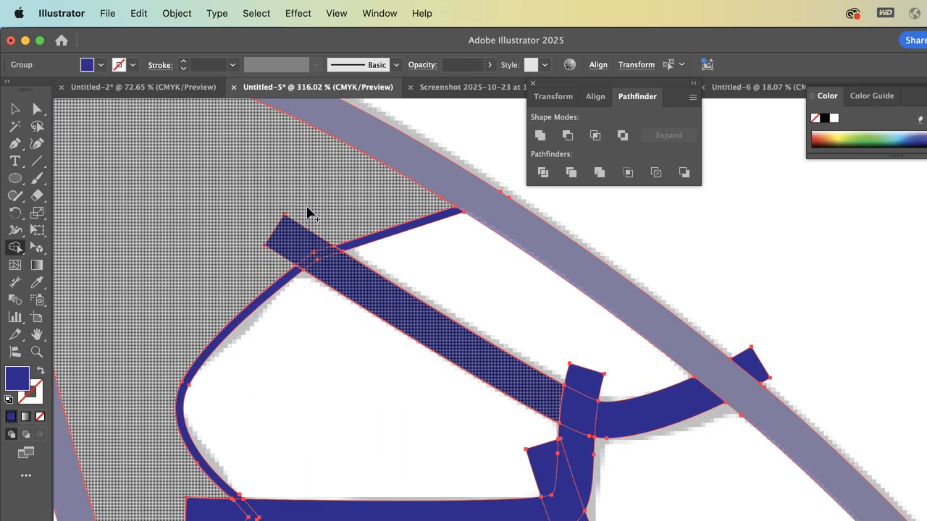
drag(307, 211, 314, 222)
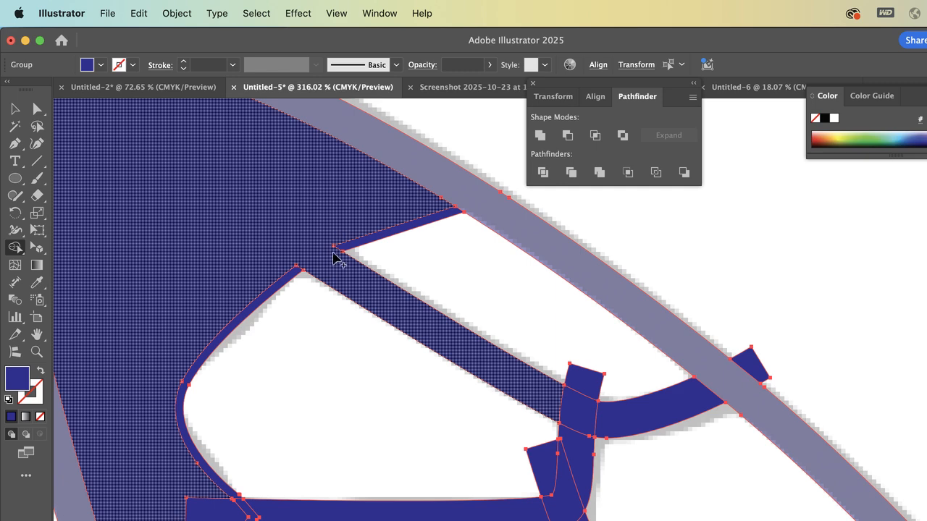
drag(425, 205, 439, 221)
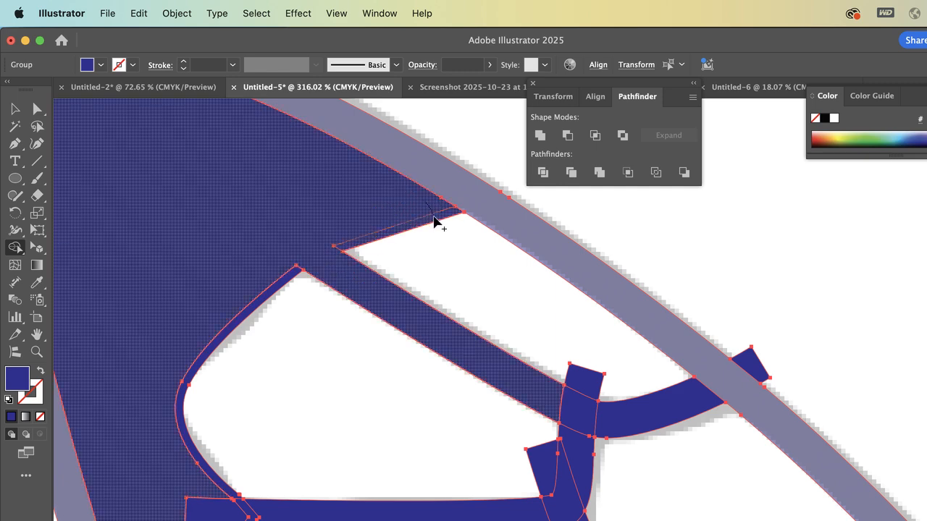
click(255, 299)
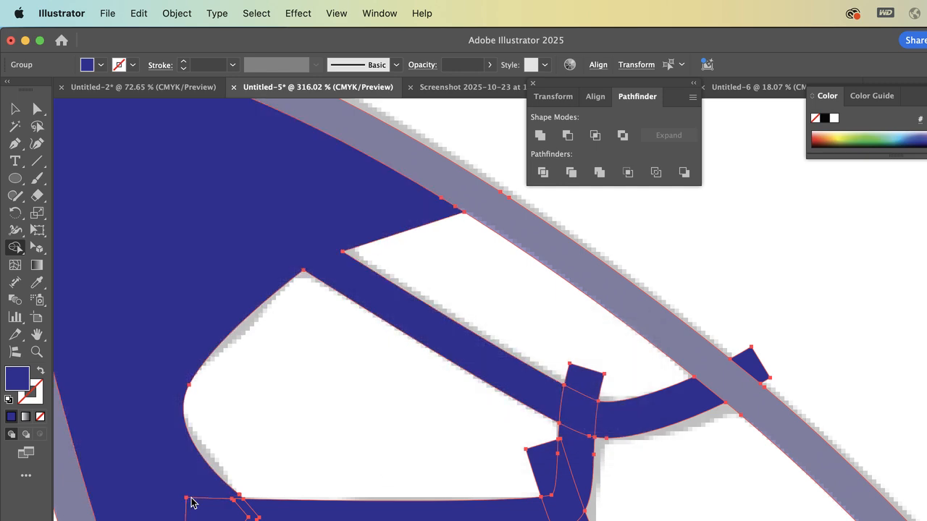
Merge the second vein's end and the border strip below it into the wing margin, and combine the overlapping pieces at its junction
scroll(192, 496, down, 5)
scroll(192, 496, left, 3)
mouse_move(281, 340)
mouse_down()
mouse_move(290, 411)
mouse_move(317, 380)
mouse_move(368, 378)
mouse_up()
drag(294, 382, 312, 433)
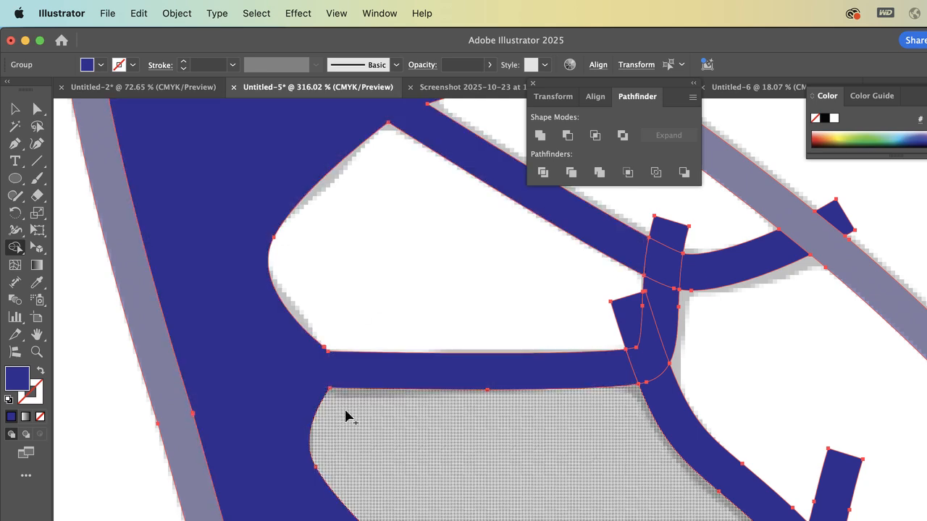
mouse_move(670, 262)
mouse_down()
mouse_move(669, 303)
mouse_move(646, 365)
mouse_move(625, 370)
mouse_up()
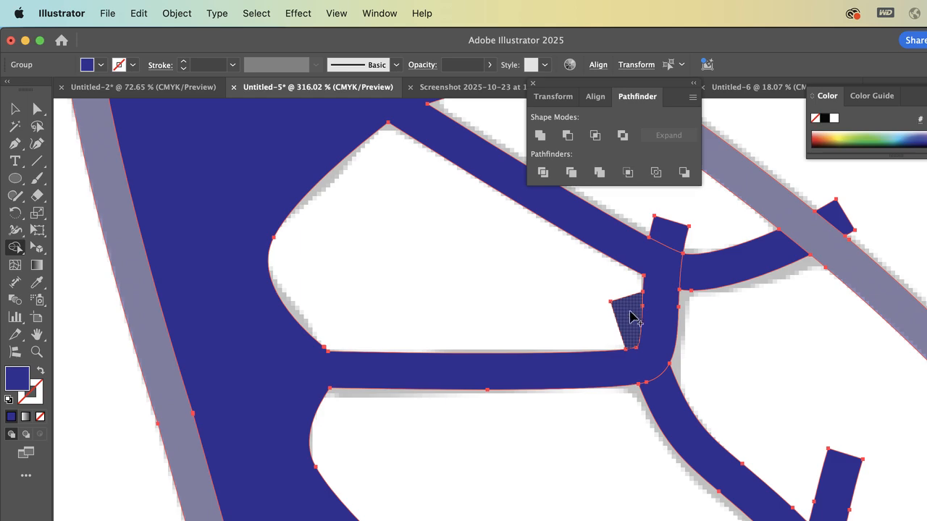
Delete the two overhanging stubs at the central vein junction, the stub past the wing outline and the horizontal vein's overhang past the body
alt+click(630, 316)
alt+click(673, 233)
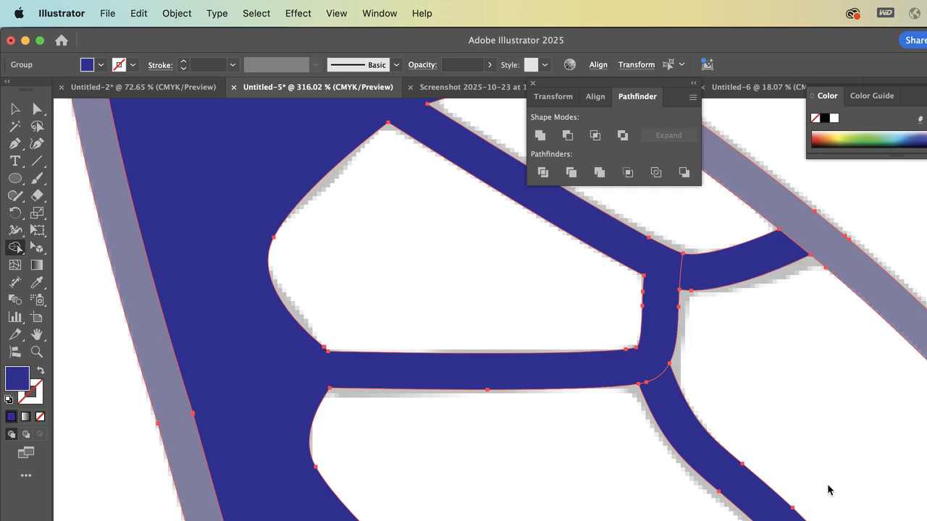
scroll(827, 489, down, 5)
scroll(828, 490, down, 3)
scroll(828, 490, right, 3)
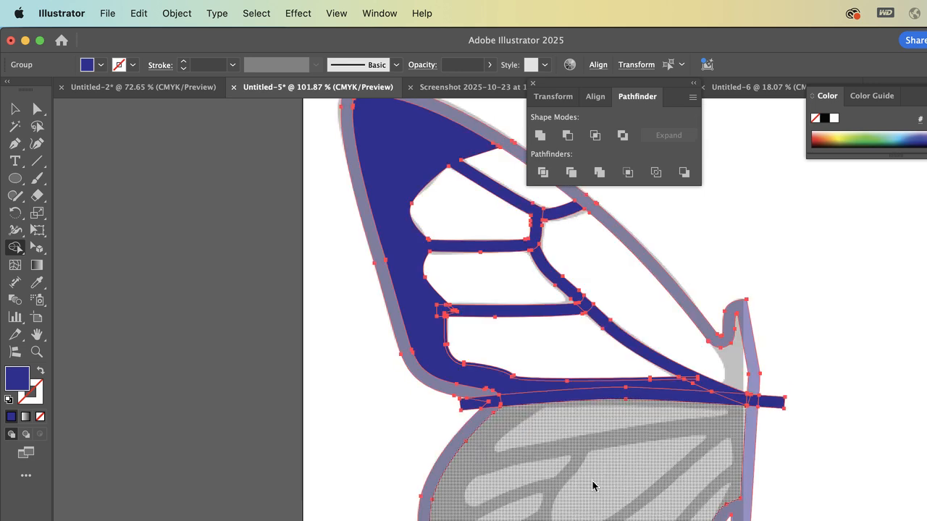
alt+click(780, 402)
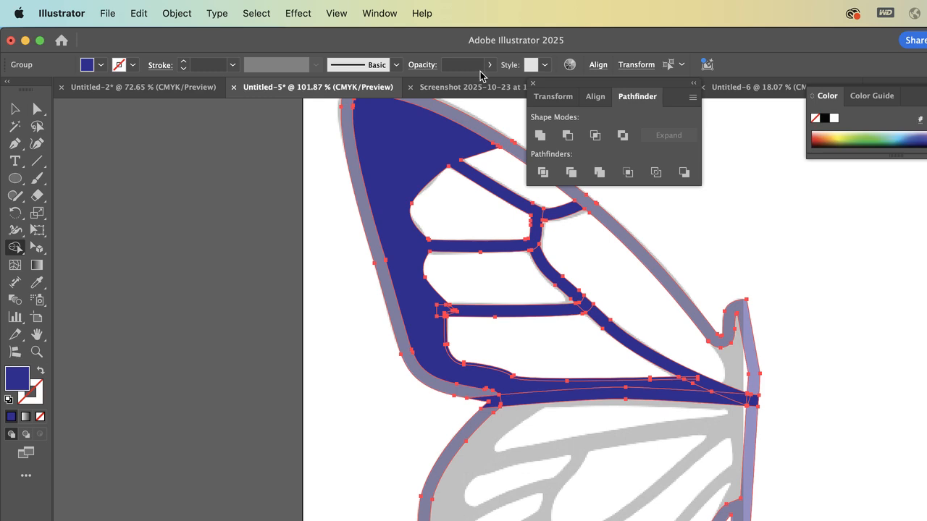
Unite all the cleaned-up butterfly shapes into one shape with the Pathfinder's Unite mode
click(540, 135)
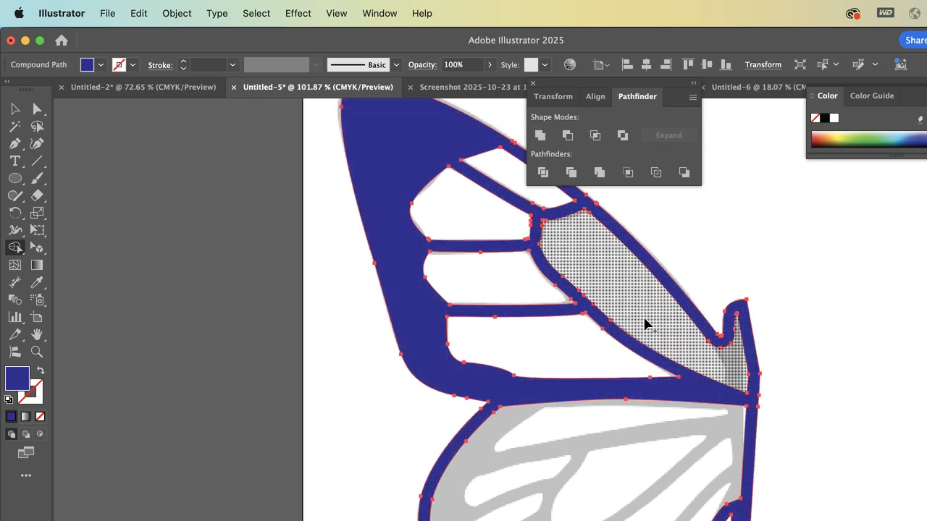
scroll(486, 379, up, 5)
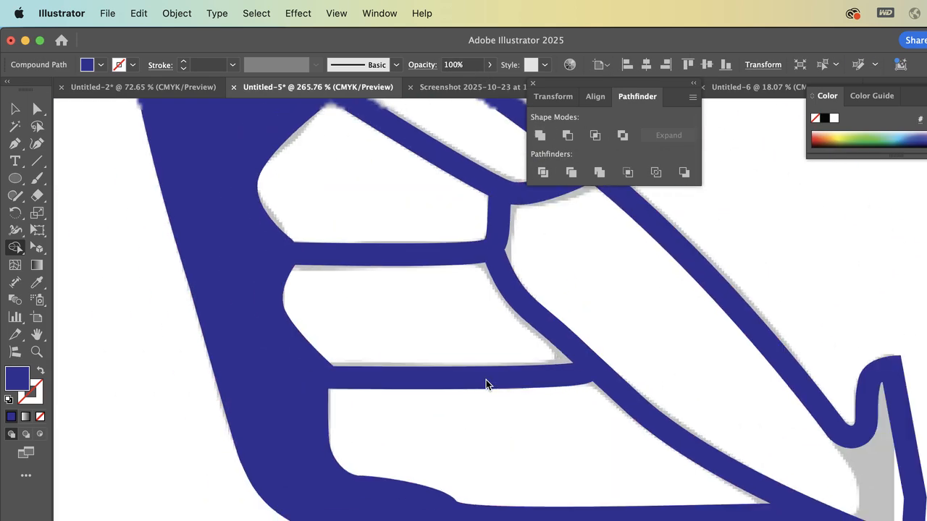
scroll(486, 380, down, 3)
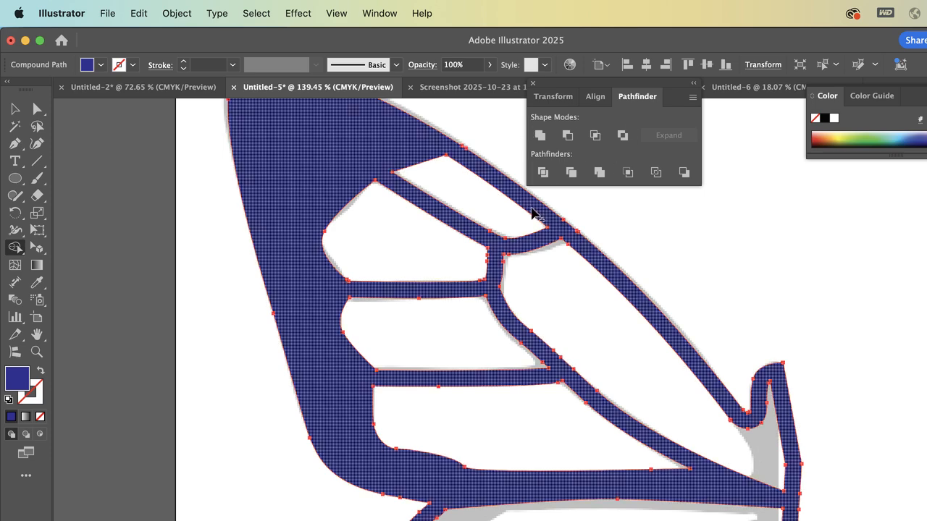
scroll(649, 239, up, 4)
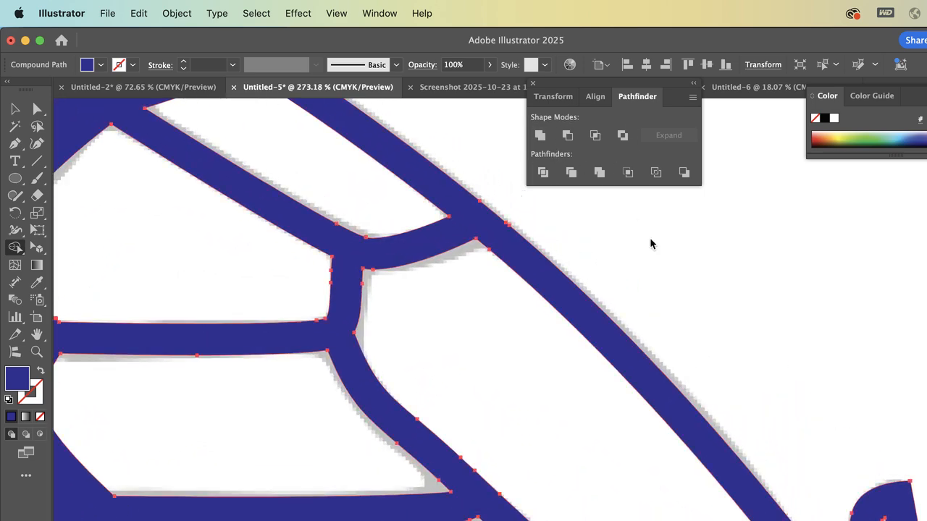
scroll(491, 303, down, 3)
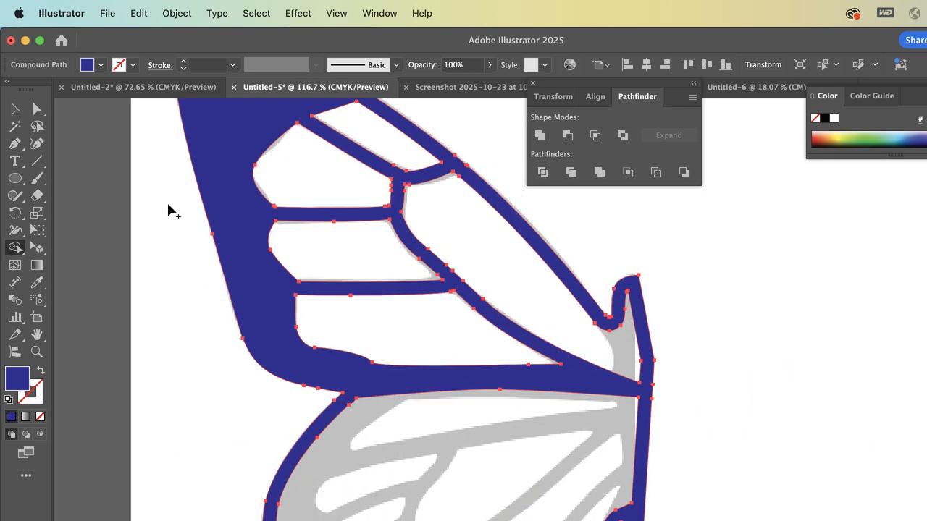
Remove the pointed anchor on the long inner cell's edge at the central vein junction with the Pen tool
click(37, 110)
click(116, 170)
scroll(385, 196, up, 5)
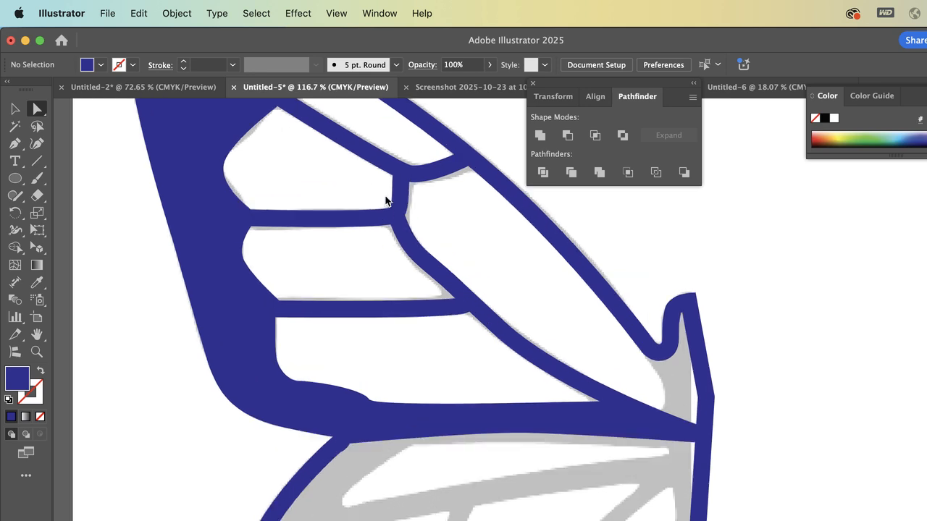
click(469, 286)
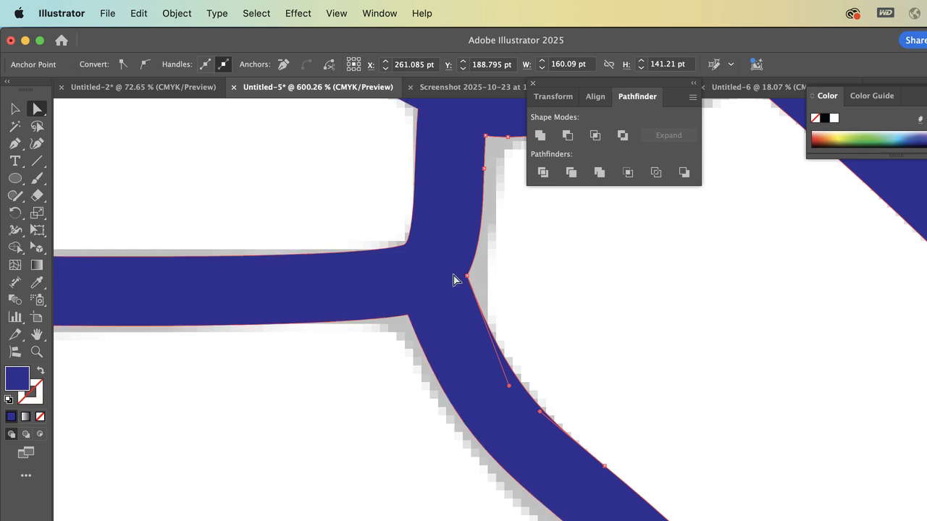
key(p)
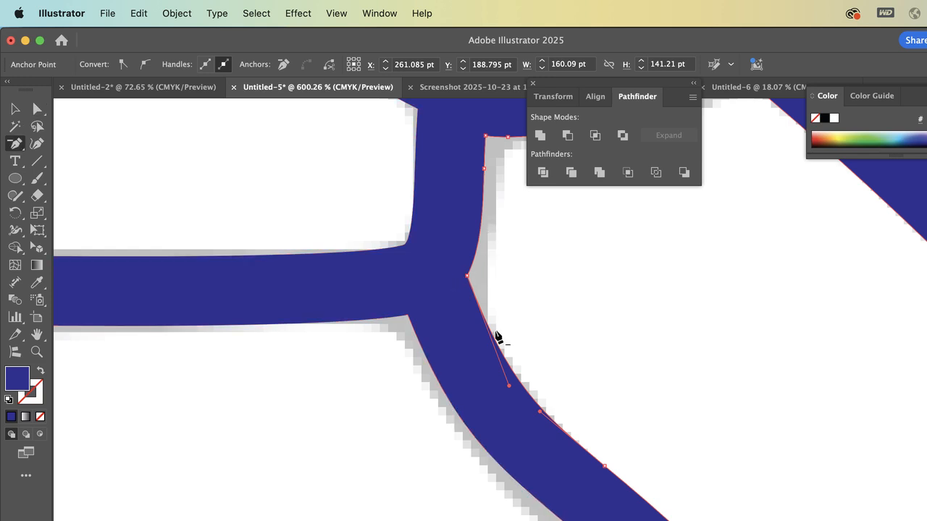
click(468, 276)
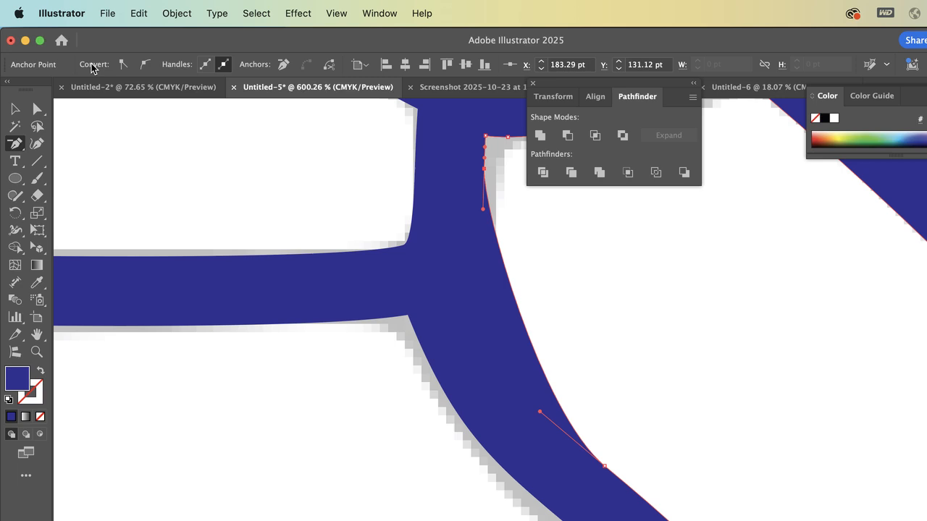
Adjust both direction handles of the long cell's edge so it curves smoothly along the grey reference
click(38, 109)
drag(542, 414, 436, 339)
drag(484, 212, 489, 250)
Remove the extra anchor just below the long cell's upper corner and lengthen the corner's handle downward to reshape the curve
key(p)
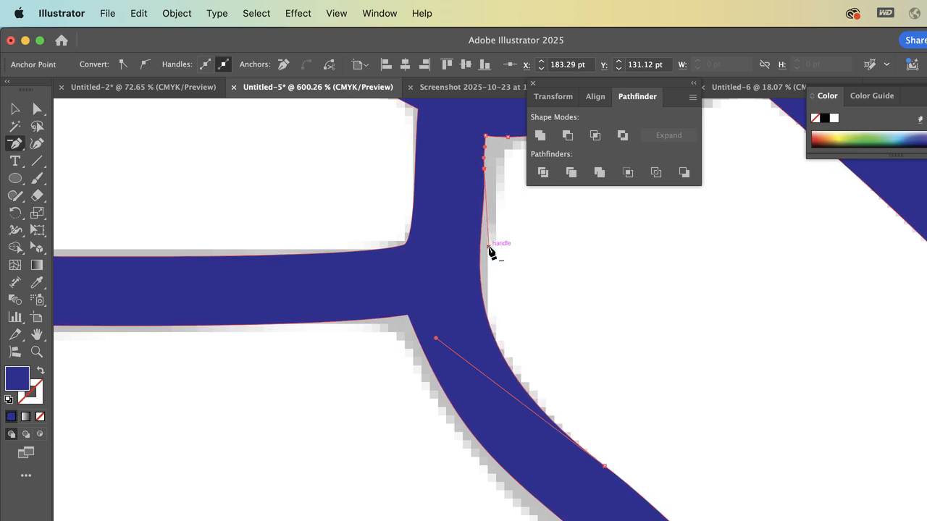
click(486, 171)
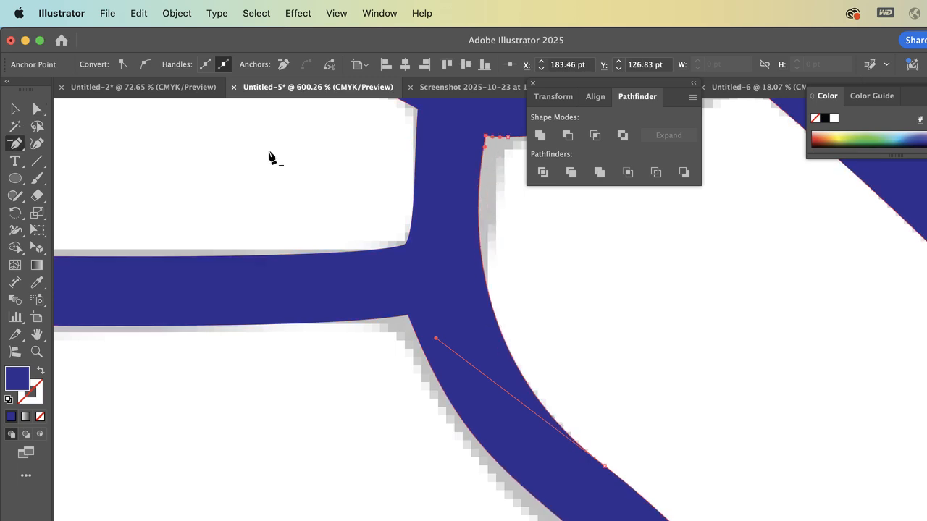
click(37, 109)
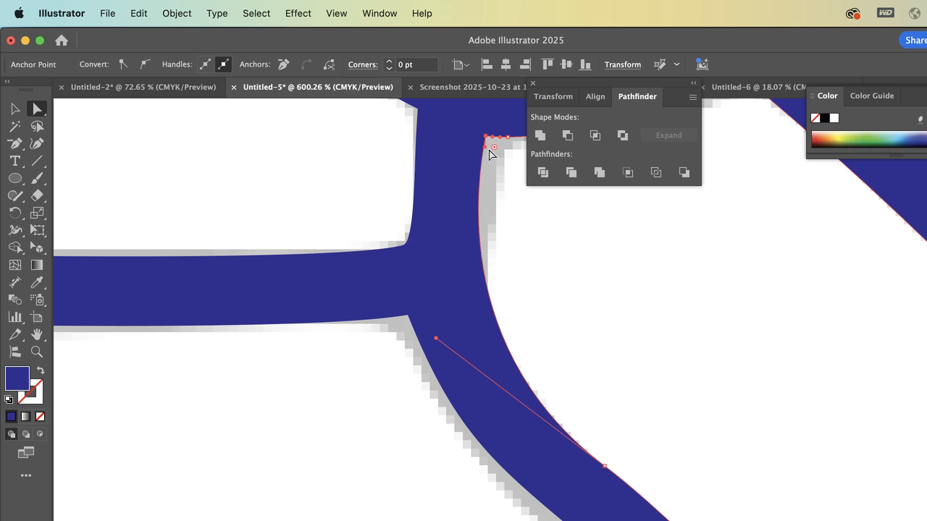
drag(494, 147, 490, 213)
Move the apex anchor of the second wing cell down to about X 111.68 pt, Y 86.41 pt
scroll(490, 213, up, 5)
scroll(490, 213, right, 3)
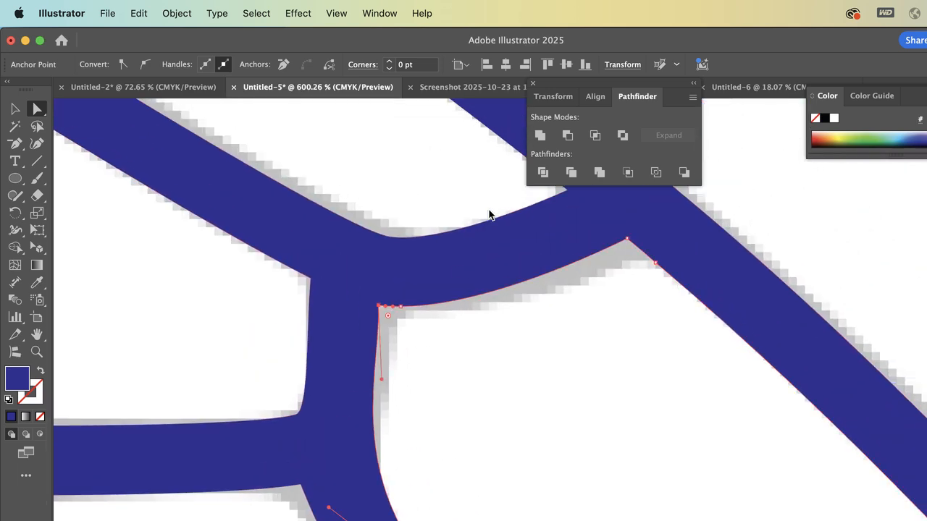
scroll(644, 288, down, 5)
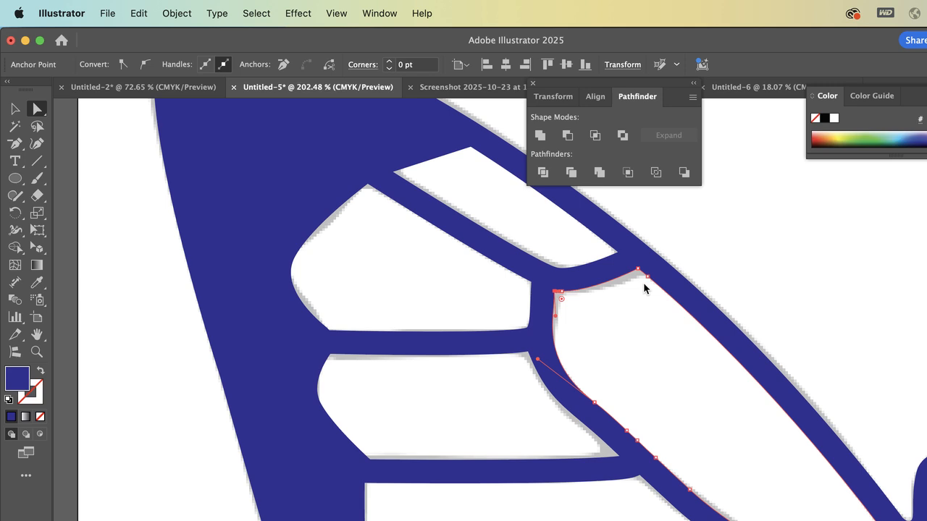
scroll(369, 190, up, 8)
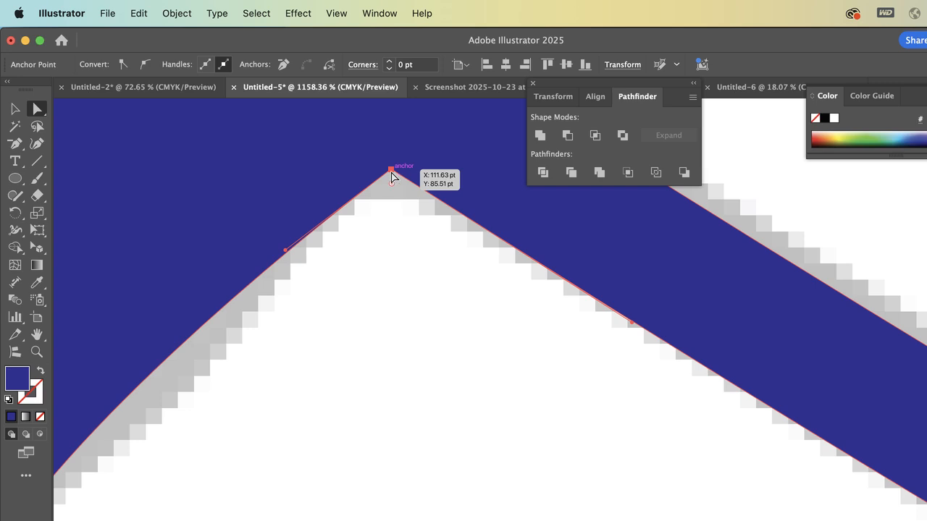
drag(391, 176, 392, 186)
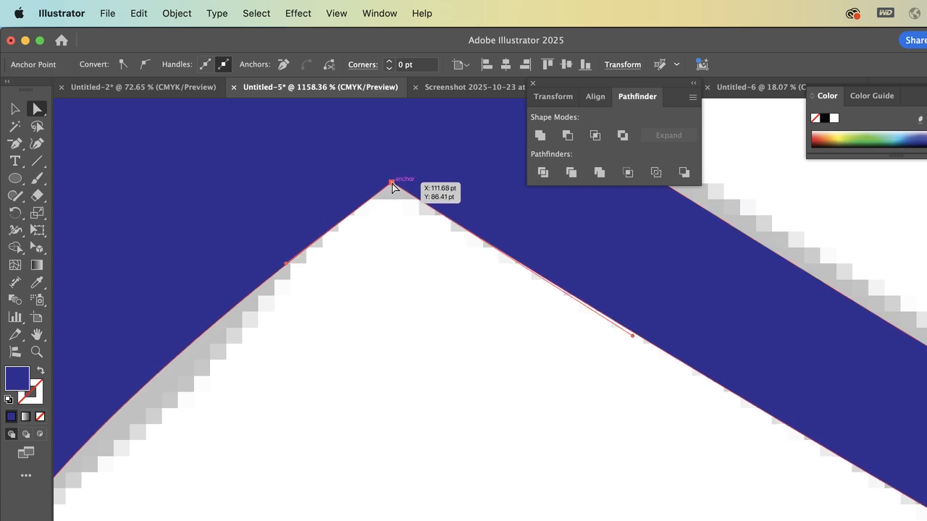
drag(286, 267, 305, 205)
key(super+z)
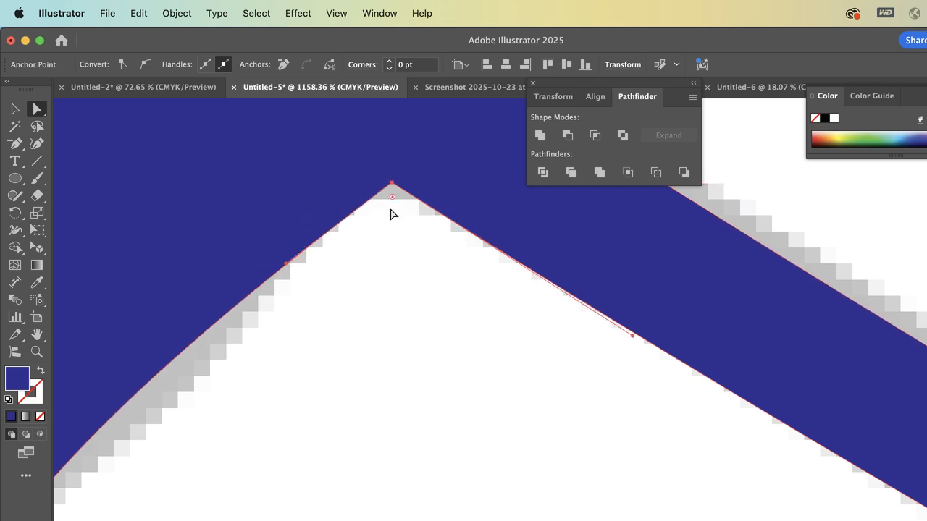
Add an anchor on each side of the second cell's apex and remove the sharp apex anchor between them
key(p)
click(352, 212)
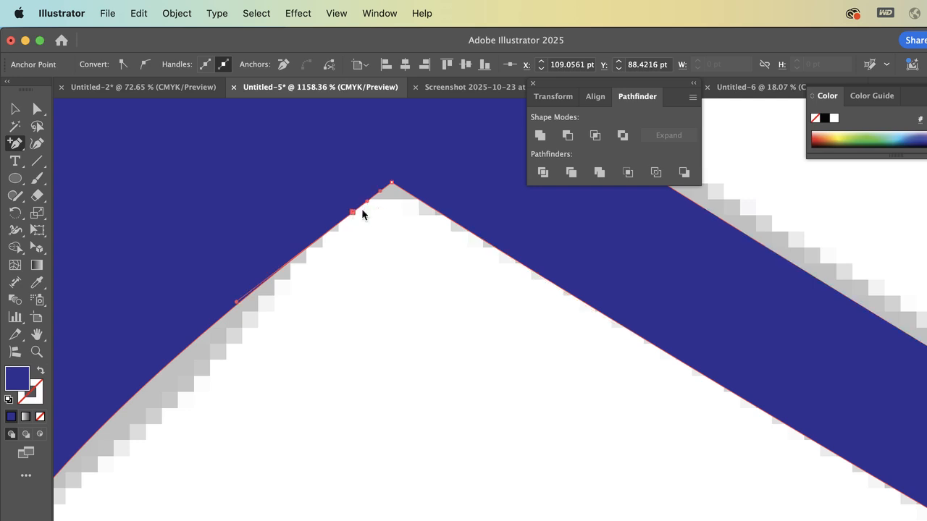
click(424, 204)
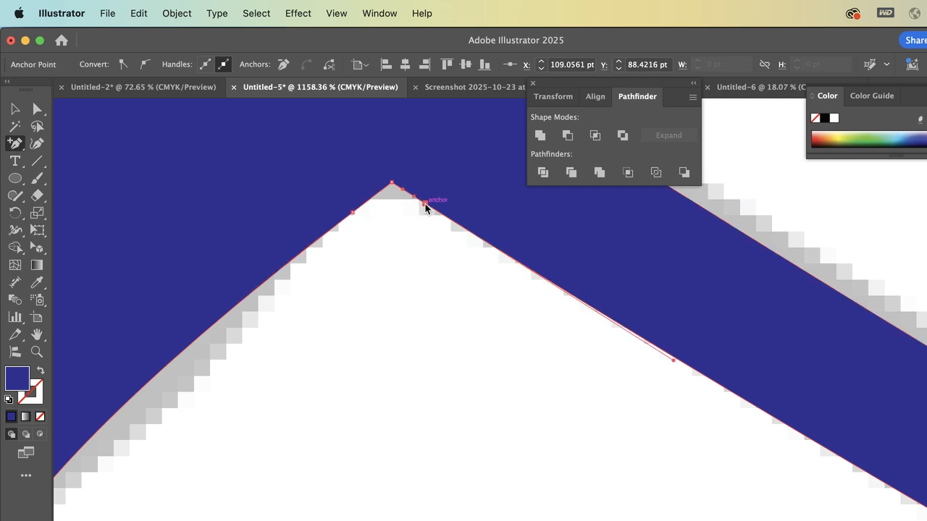
click(392, 184)
Adjust the handles of the two new anchors to round the second cell's apex, and deselect the path
click(38, 108)
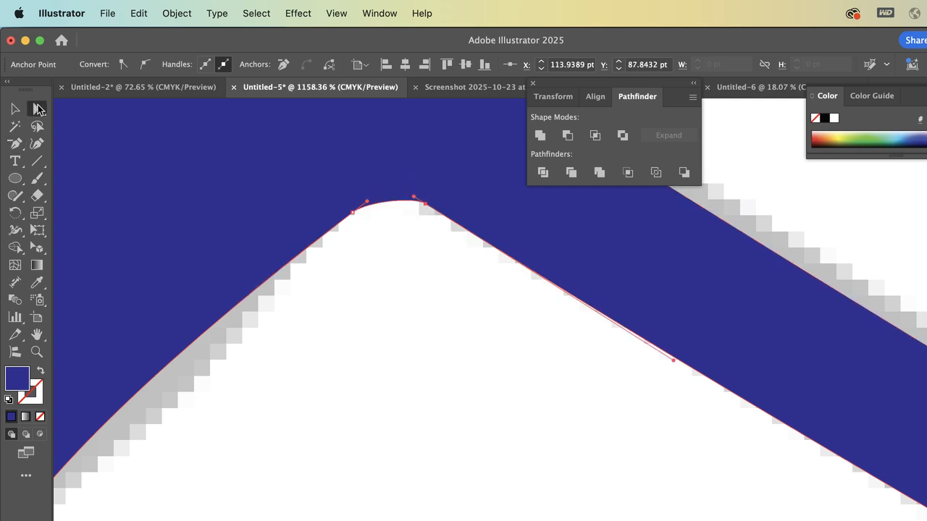
drag(368, 200, 397, 194)
click(409, 191)
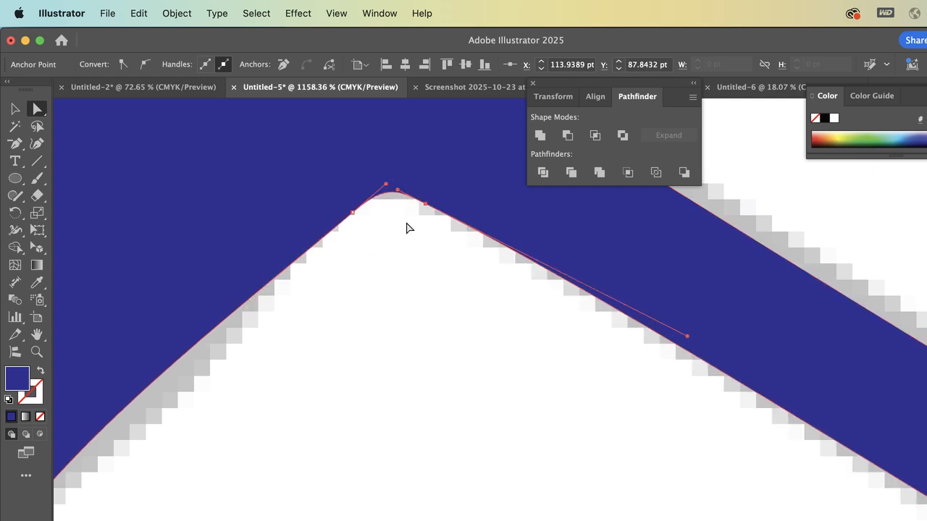
click(399, 320)
Examine the united upper wing's outline and veins against the grey reference
key(super+minus)
key(super+minus)
key(super+minus)
key(super+minus)
key(super+minus)
key(super+minus)
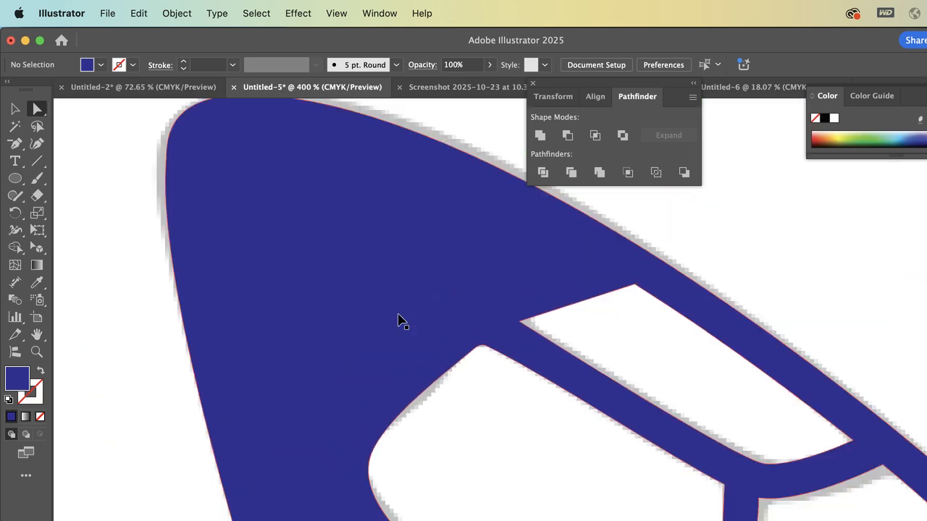
scroll(451, 447, down, 5)
scroll(451, 447, right, 5)
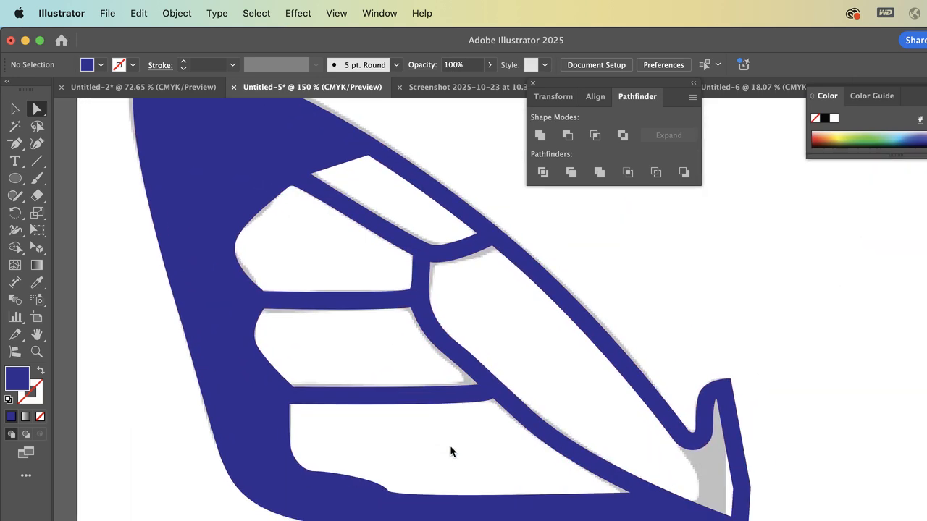
scroll(449, 340, down, 2)
scroll(450, 340, right, 1)
scroll(449, 342, down, 5)
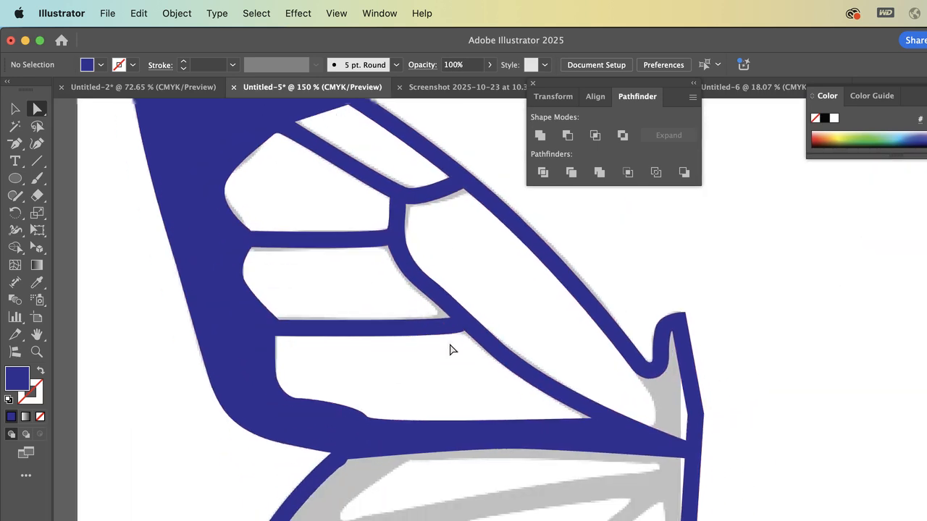
scroll(449, 344, down, 2)
scroll(449, 344, right, 1)
Select the whole united butterfly shape, copy it and paste the duplicate in place
click(16, 109)
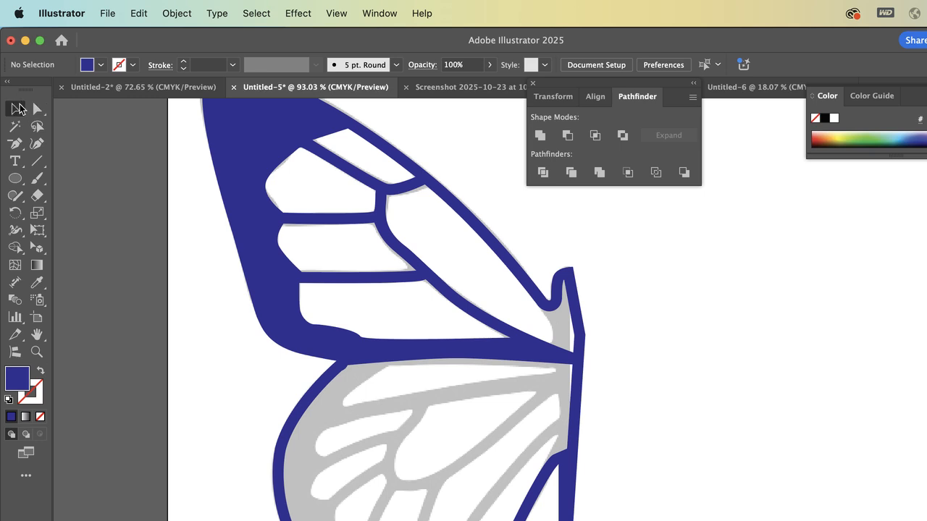
scroll(271, 262, down, 3)
scroll(271, 262, right, 1)
scroll(271, 264, down, 1)
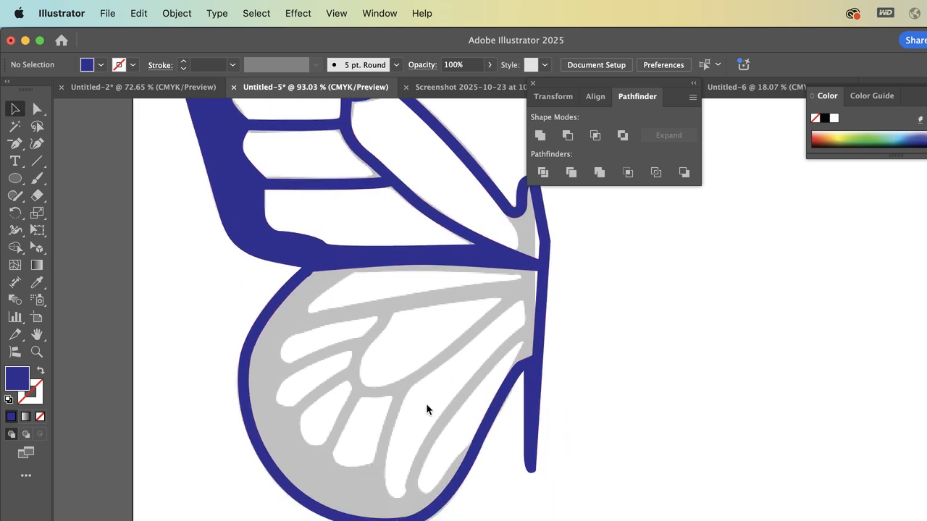
scroll(426, 409, down, 5)
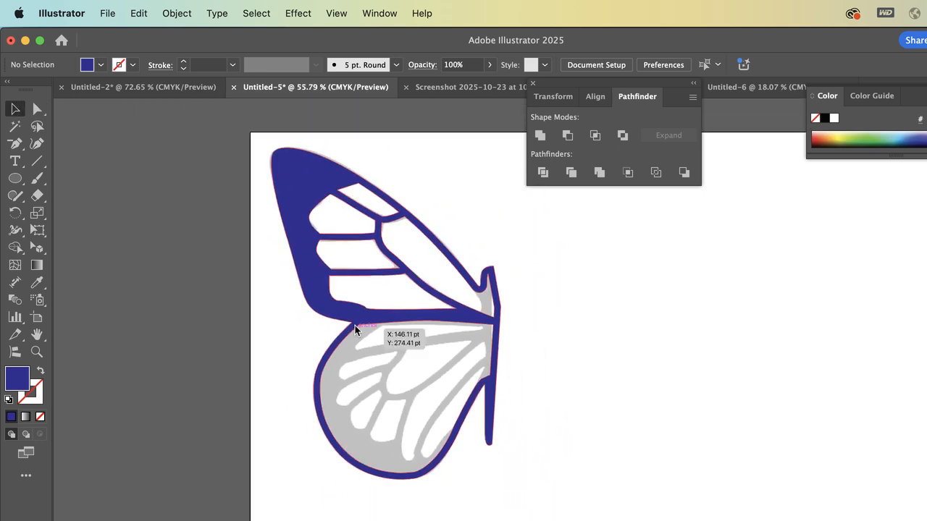
click(345, 319)
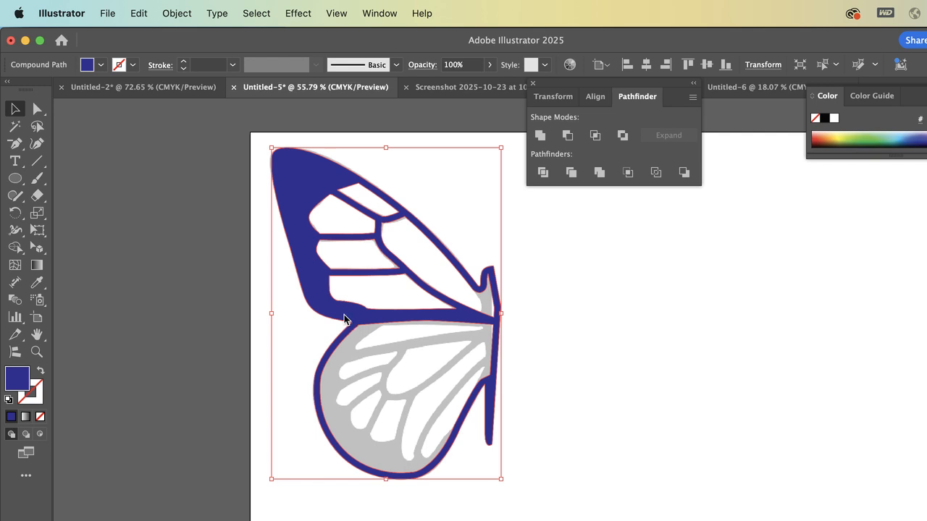
key(super+c)
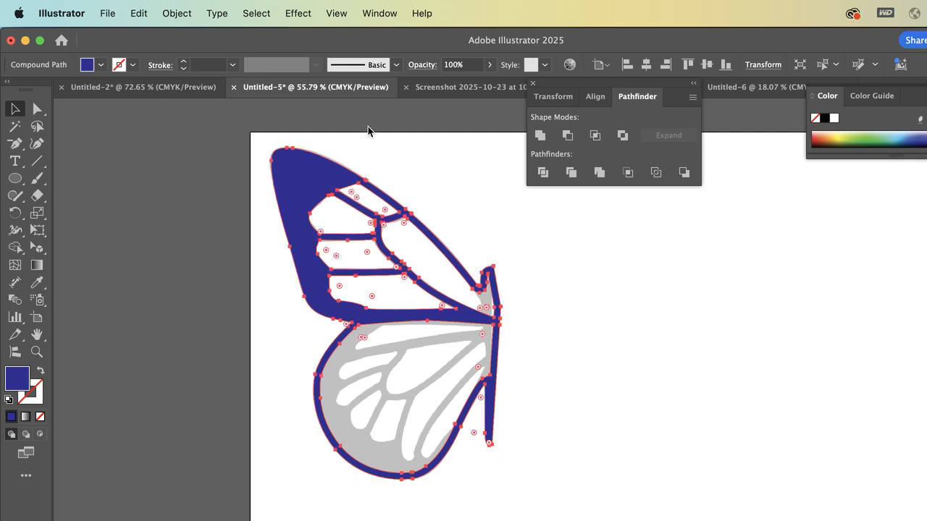
click(138, 13)
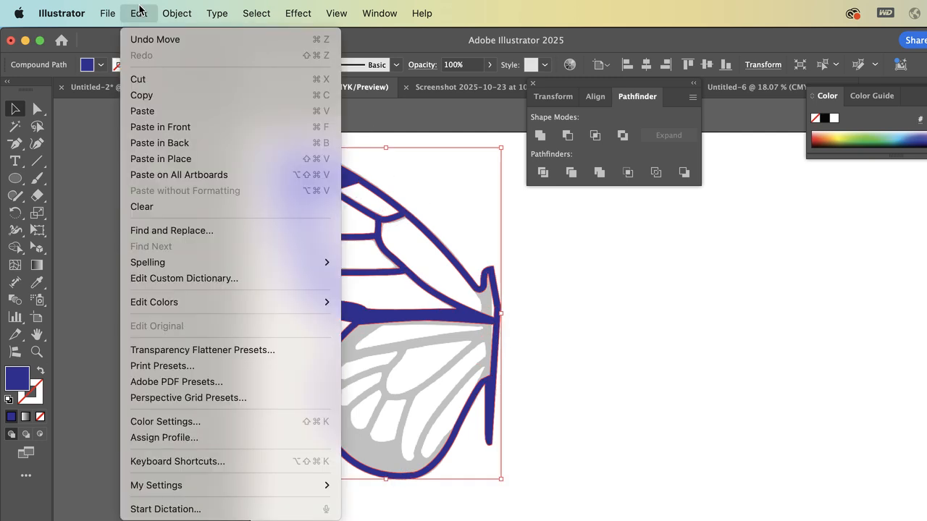
click(161, 159)
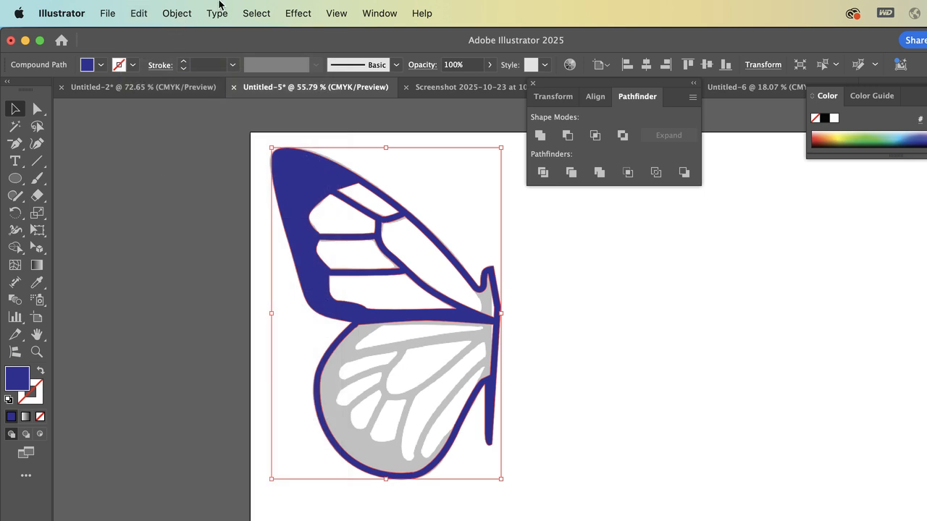
Reflect the duplicated half-butterfly across the vertical axis
click(177, 9)
mouse_move(176, 58)
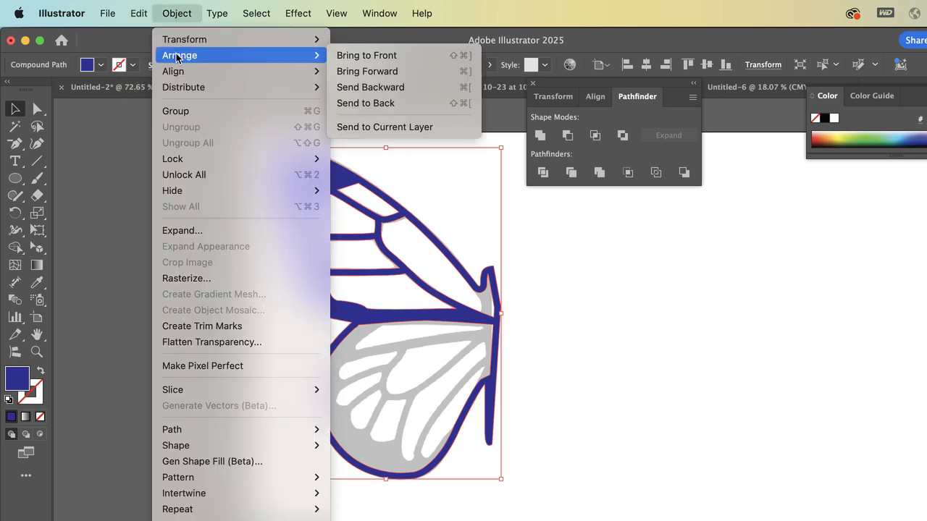
mouse_move(181, 39)
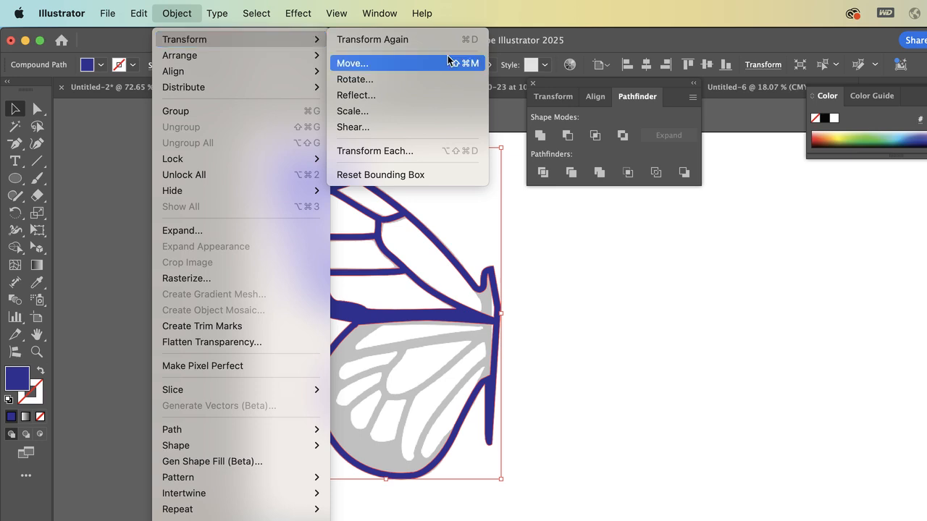
click(411, 95)
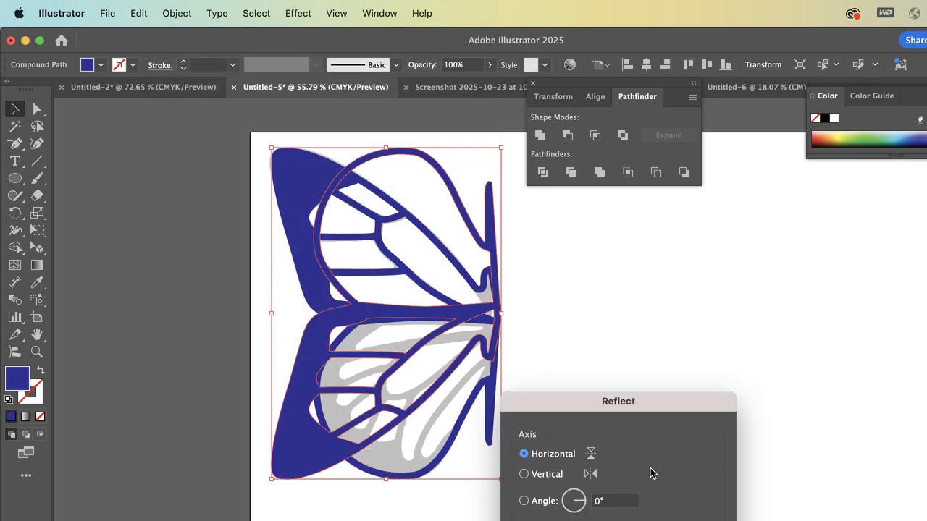
click(555, 475)
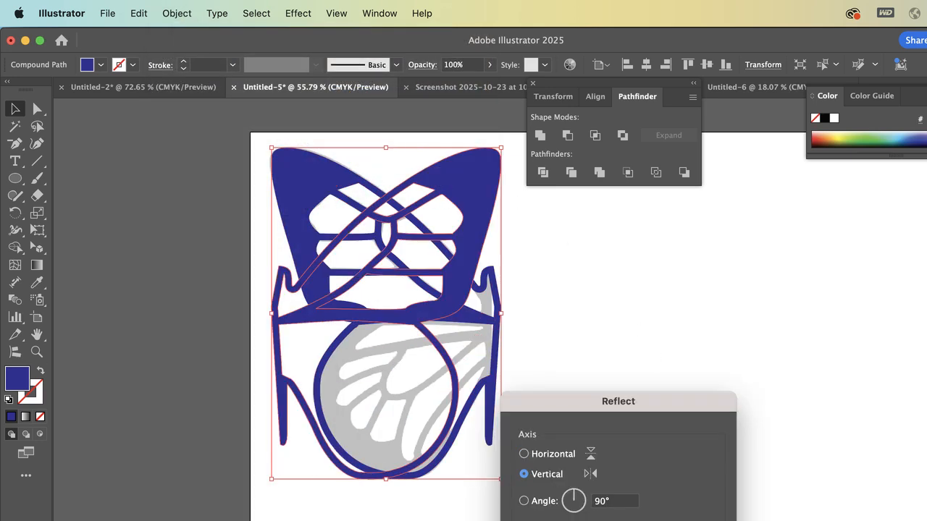
click(554, 520)
Move the mirrored half horizontally to the right until its body edge overlaps the original half's body at the butterfly's centre
key(shift+Right)
key(shift+Right)
key(shift+Right)
key(shift+Right)
key(shift+Right)
key(shift+Right)
key(shift+Right)
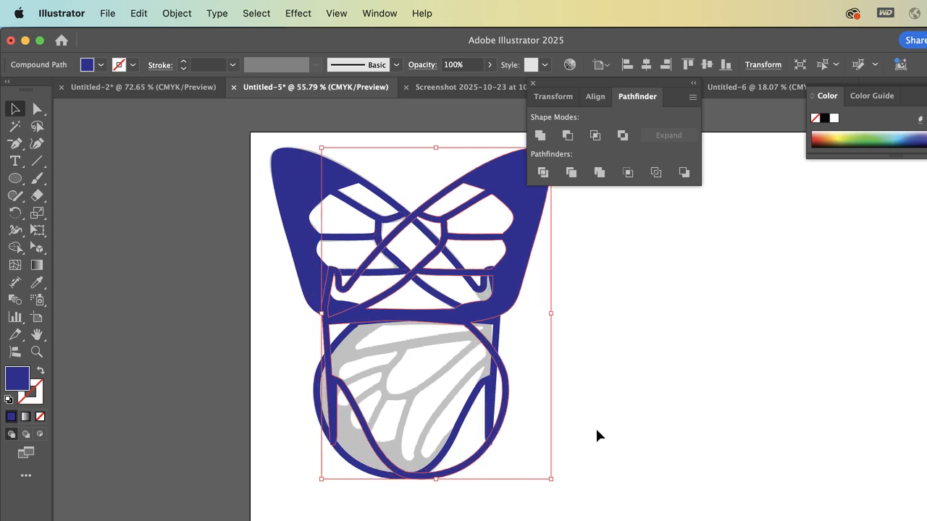
key(shift+Right)
key(shift+Right)
key(shift+Right)
key(shift+Right)
key(shift+Right)
key(shift+Right)
key(shift+Right)
key(shift+Right)
key(shift+Right)
key(shift+Right)
key(shift+Right)
key(shift+Right)
key(shift+Right)
key(shift+Right)
key(shift+Right)
key(shift+Right)
key(shift+Right)
key(shift+Right)
key(shift+Right)
key(shift+Right)
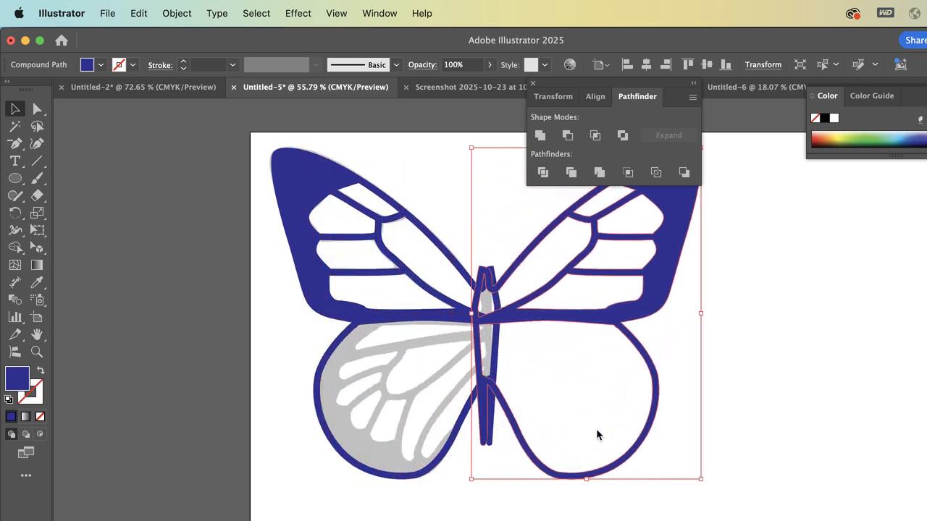
key(shift+Right)
key(shift+Right)
key(super+equal)
key(super+equal)
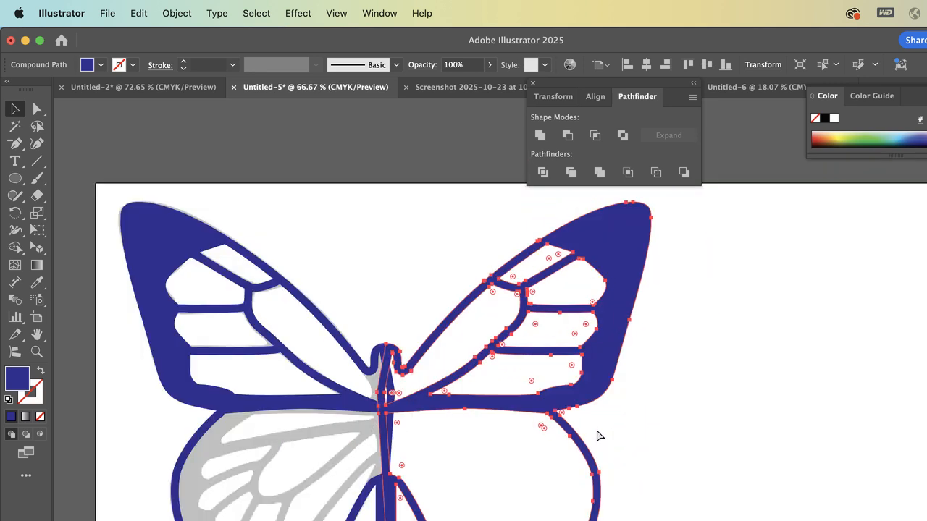
key(Left)
key(Left)
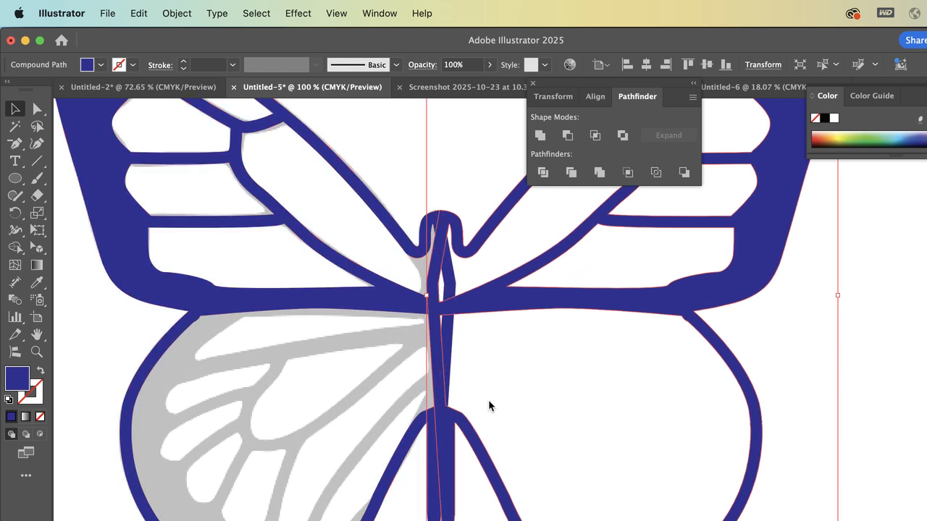
Shift the mirrored half farther right to open a narrow gap between the two body strips
key(shift+Right)
key(shift+Right)
key(shift+Right)
key(shift+Left)
key(shift+Left)
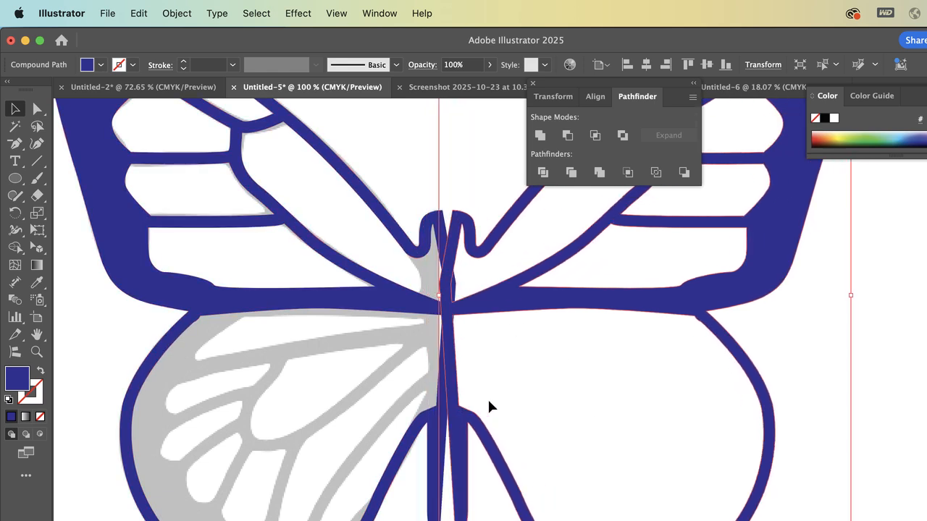
key(shift+Right)
key(shift+Right)
Move the original half's inner body anchor outward to the grey reference edge to thicken the upper body, and deselect the path
key(a)
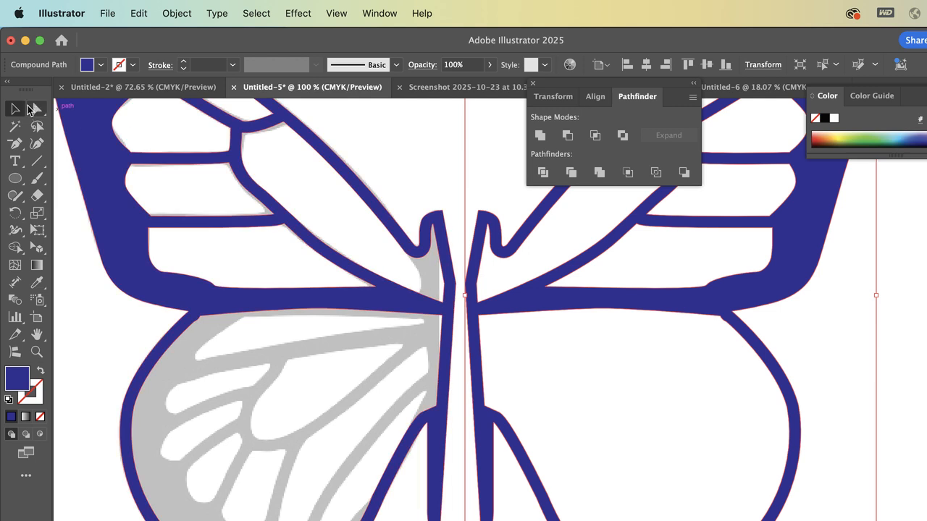
click(445, 168)
drag(438, 284, 425, 259)
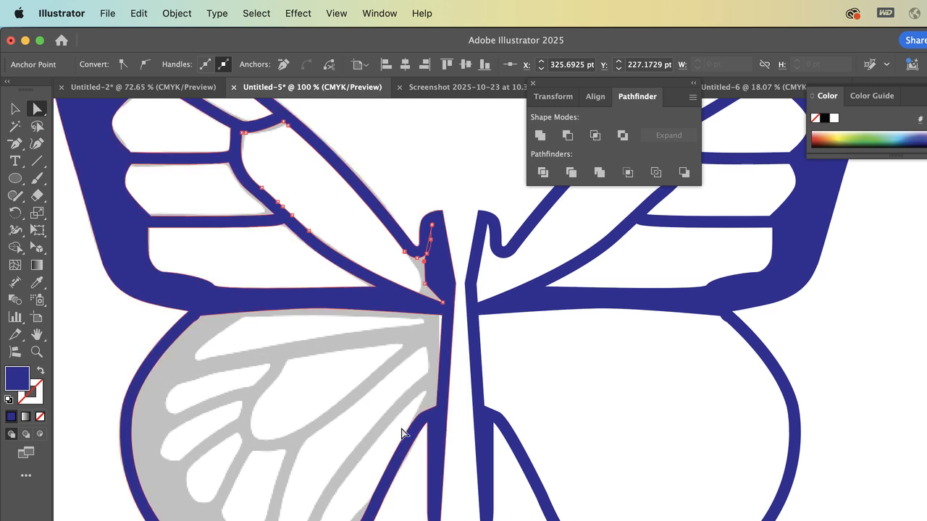
click(461, 188)
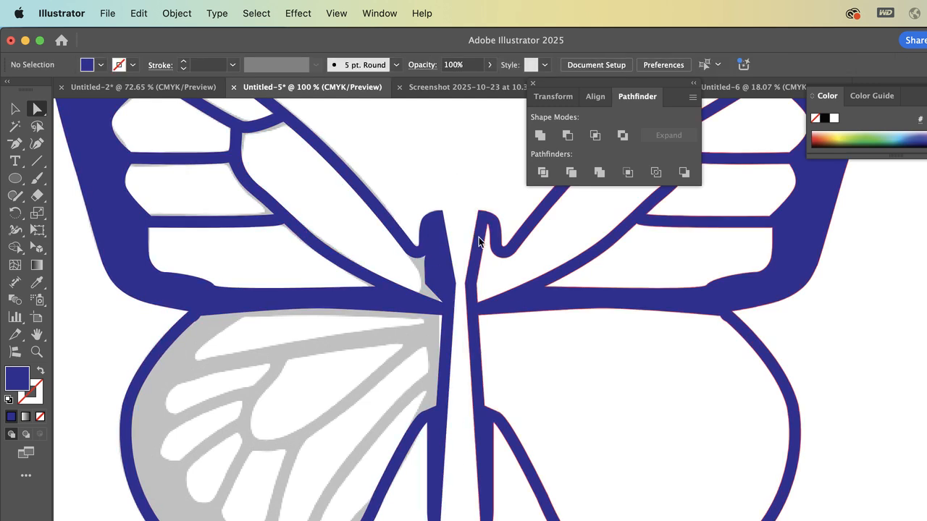
Move the mirrored half back left so it overlaps the original along the body, and deselect it
drag(484, 247, 446, 250)
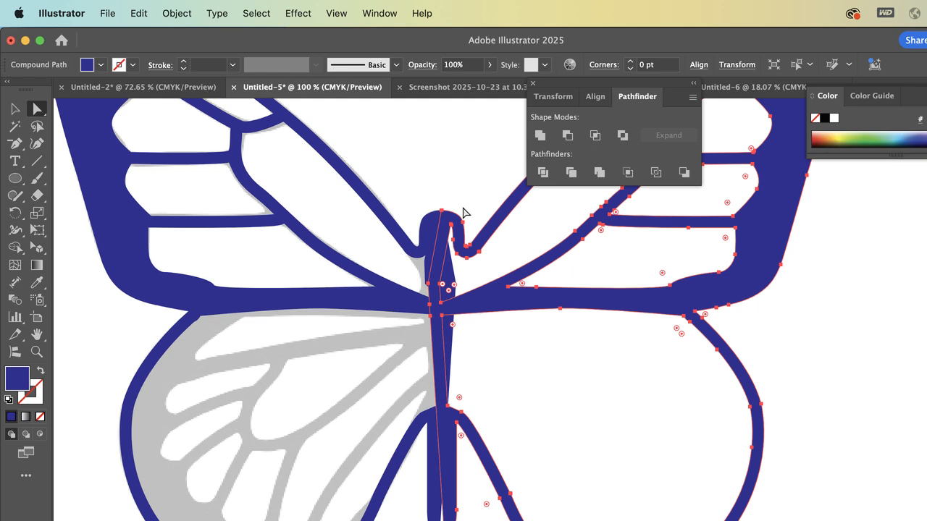
scroll(513, 342, down, 5)
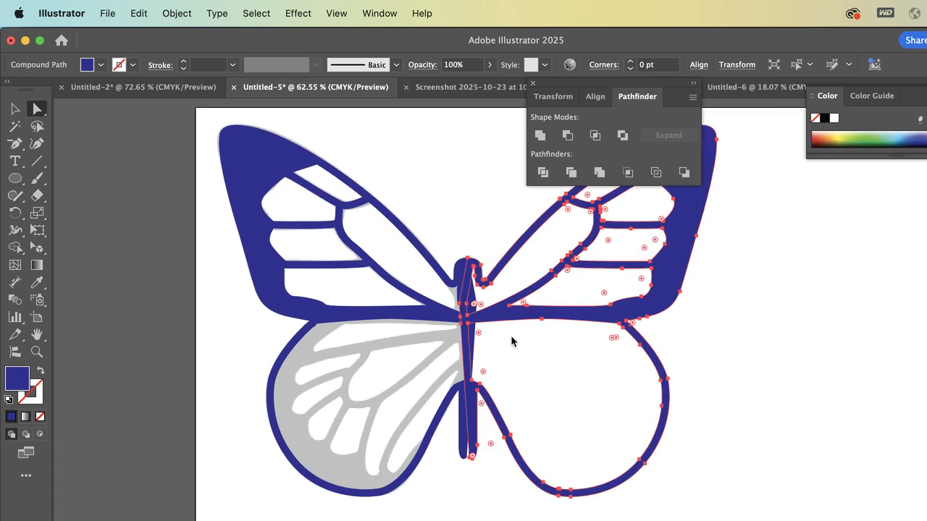
key(v)
click(171, 131)
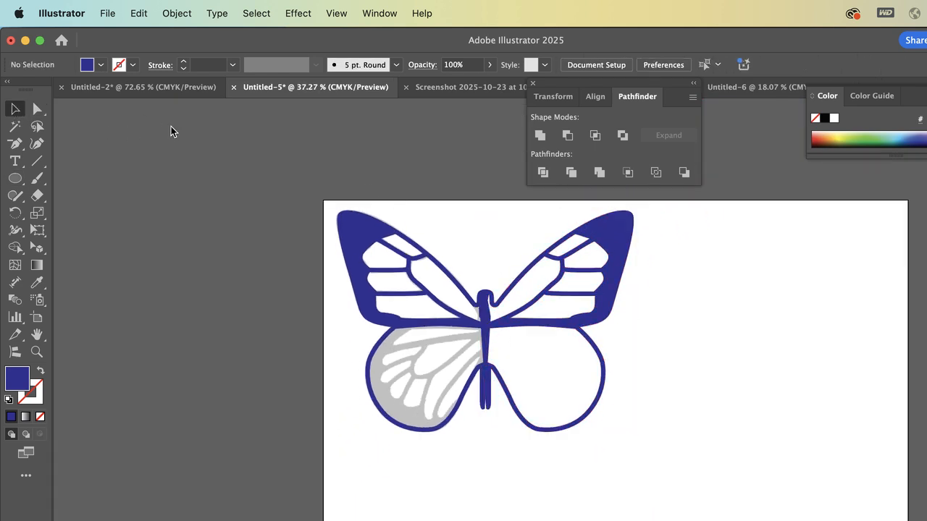
scroll(424, 225, right, 5)
scroll(424, 226, down, 2)
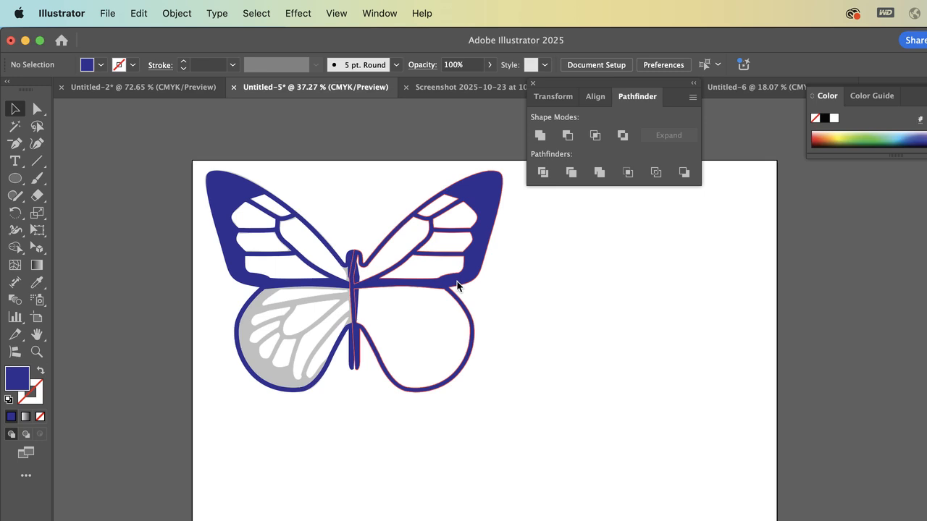